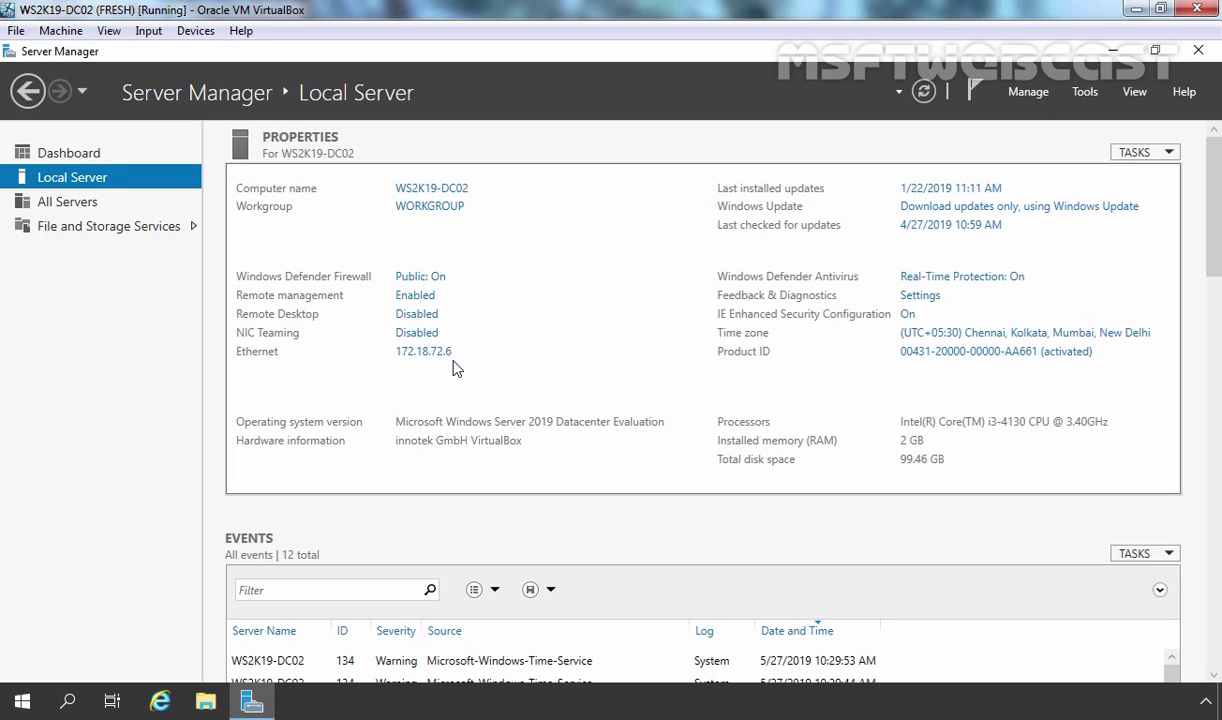
Give the Ethernet adapter's IPv4 static address 172.18.72.6 and preferred DNS 172.18.72.5
{"action": "left_click", "coordinate": [418, 351]}
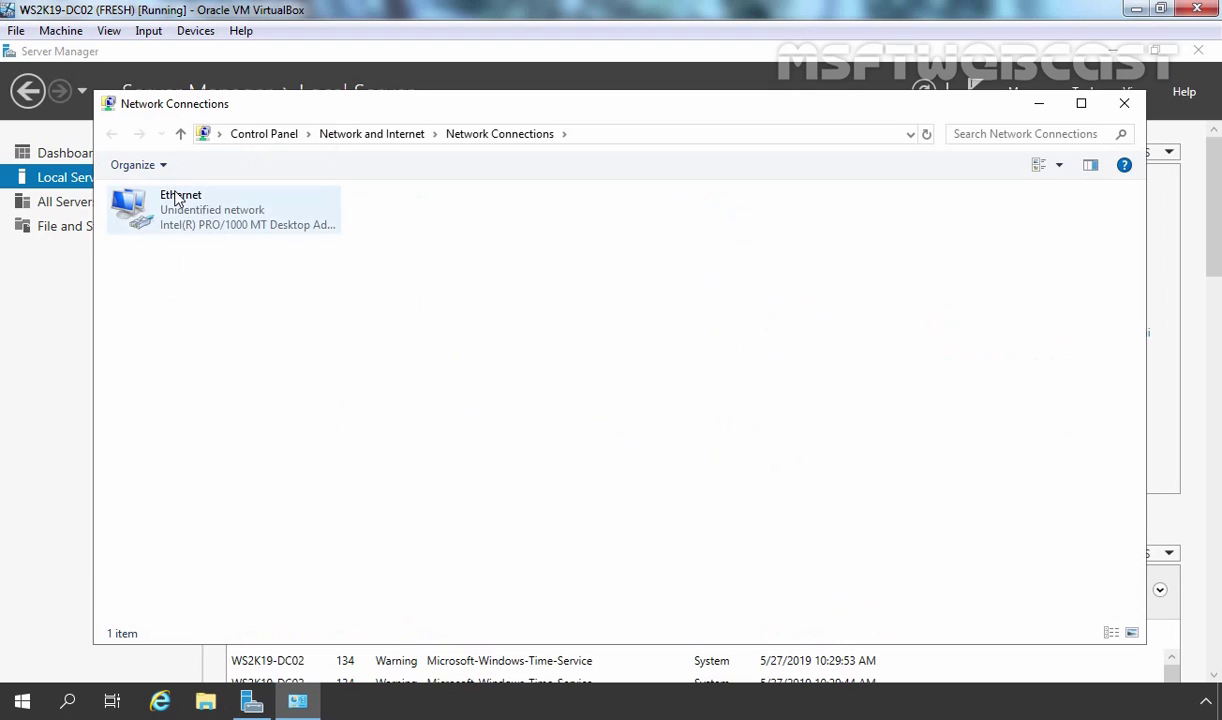
{"action": "left_click", "coordinate": [178, 198]}
{"action": "right_click", "coordinate": [179, 197]}
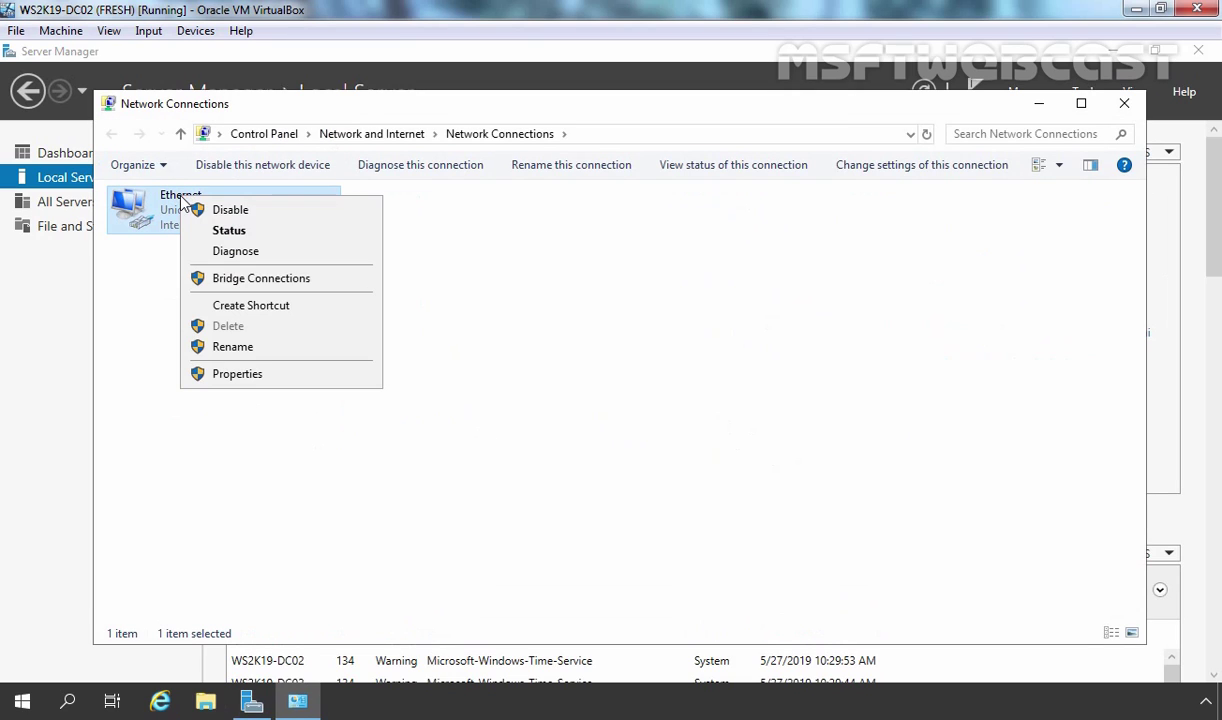
{"action": "left_click", "coordinate": [237, 374]}
{"action": "left_click", "coordinate": [268, 380]}
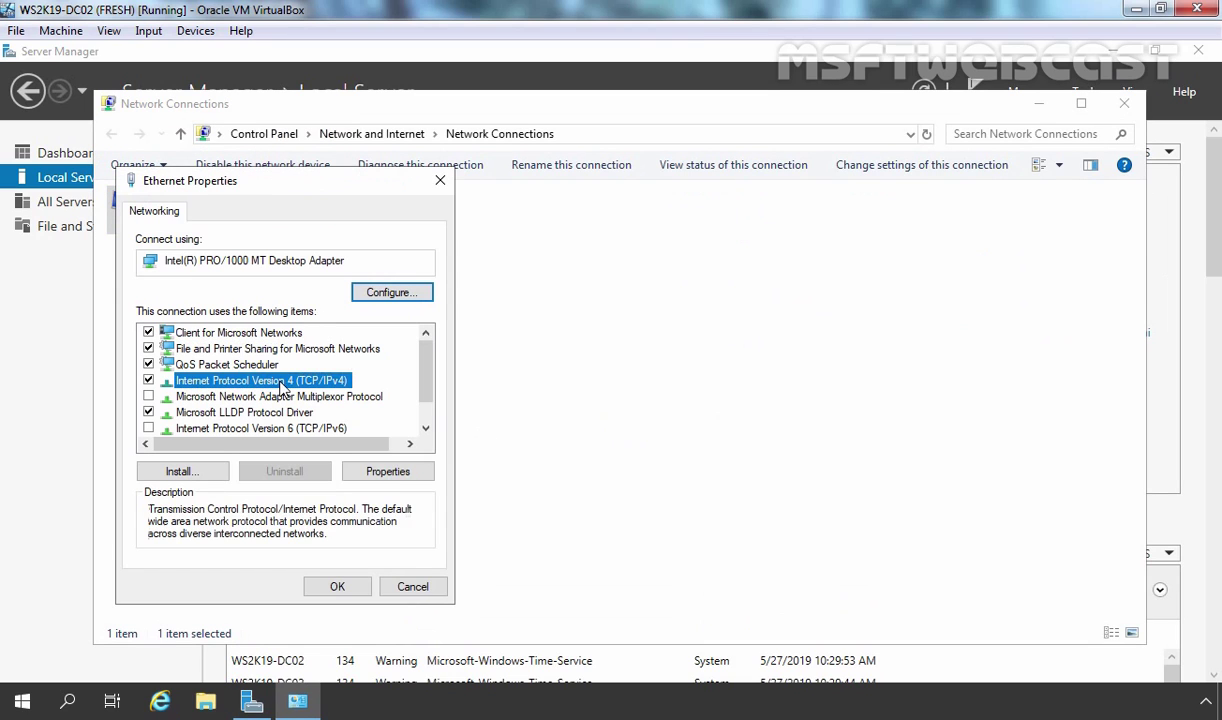
{"action": "left_click", "coordinate": [393, 474]}
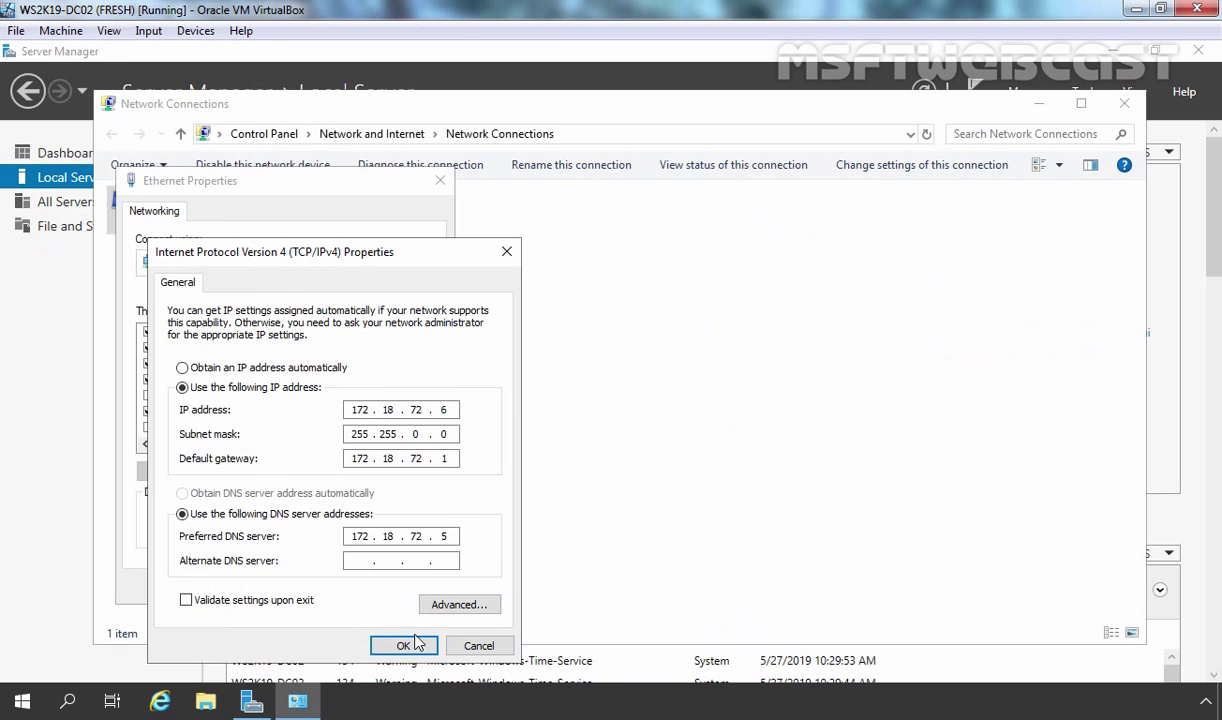
Apply the IPv4 settings, close Network Connections, and bring up the Run prompt
{"action": "left_click", "coordinate": [403, 645]}
{"action": "left_click", "coordinate": [342, 588]}
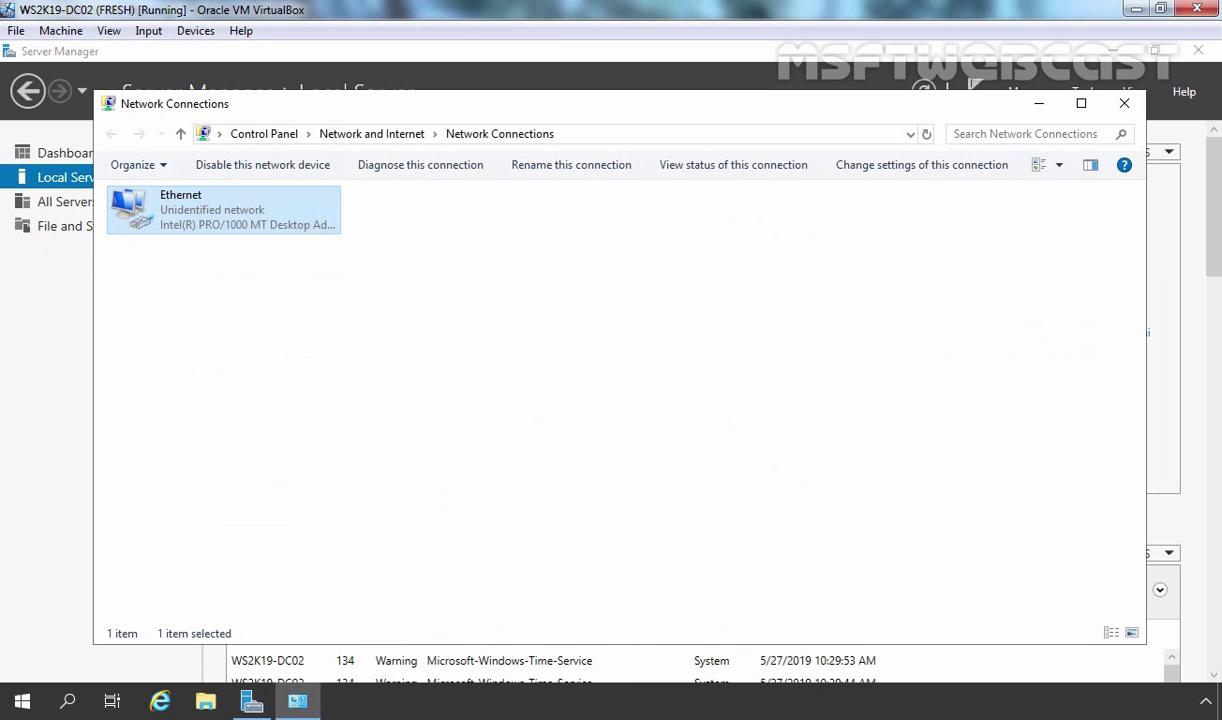
{"action": "left_click", "coordinate": [1123, 103]}
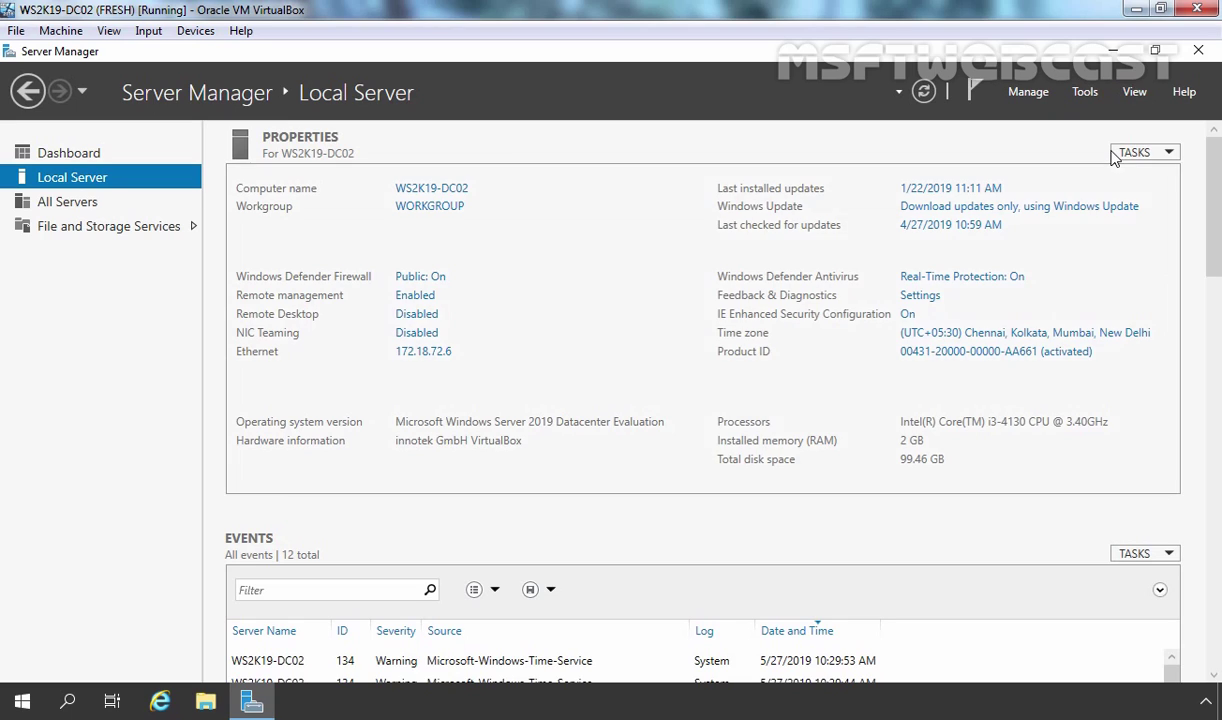
{"action": "key", "text": "super+r"}
Ping mylab.local from cmd, confirming 4/4 replies from 172.18.72.5, then close the prompt
{"action": "type", "text": "cmd"}
{"action": "key", "text": "Return"}
{"action": "type", "text": "ping mylab.loca"}
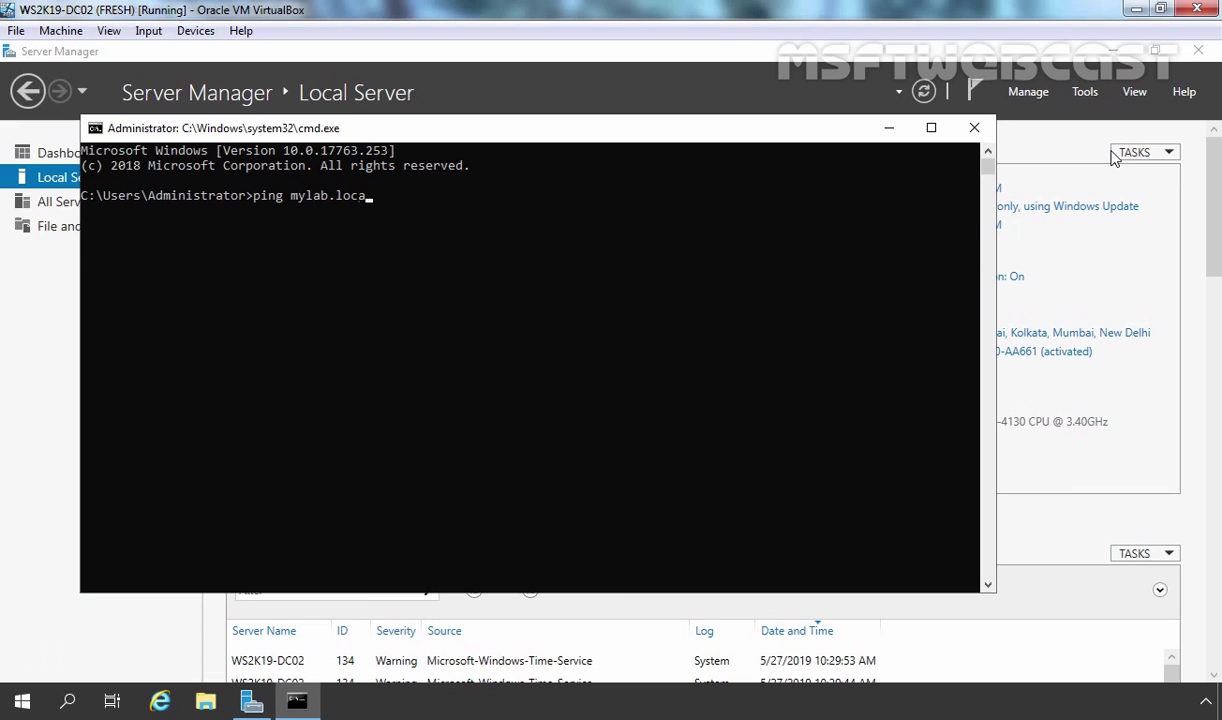
{"action": "type", "text": "l"}
{"action": "key", "text": "Return"}
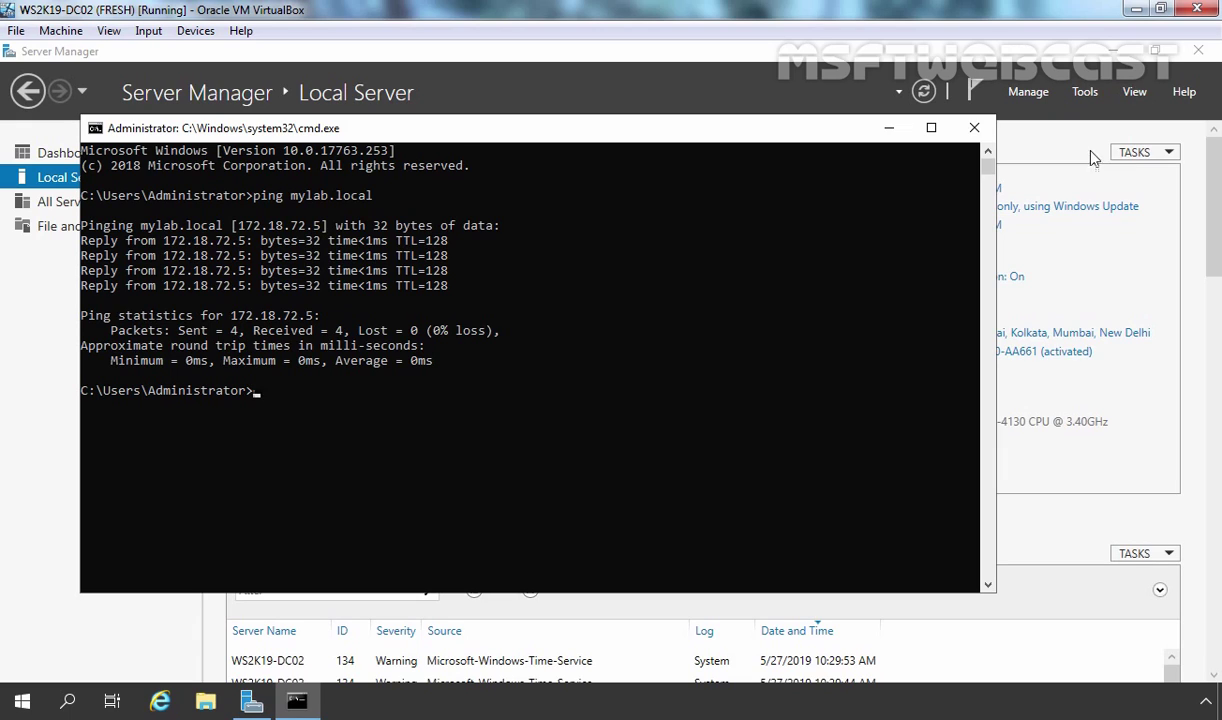
{"action": "left_click", "coordinate": [970, 129]}
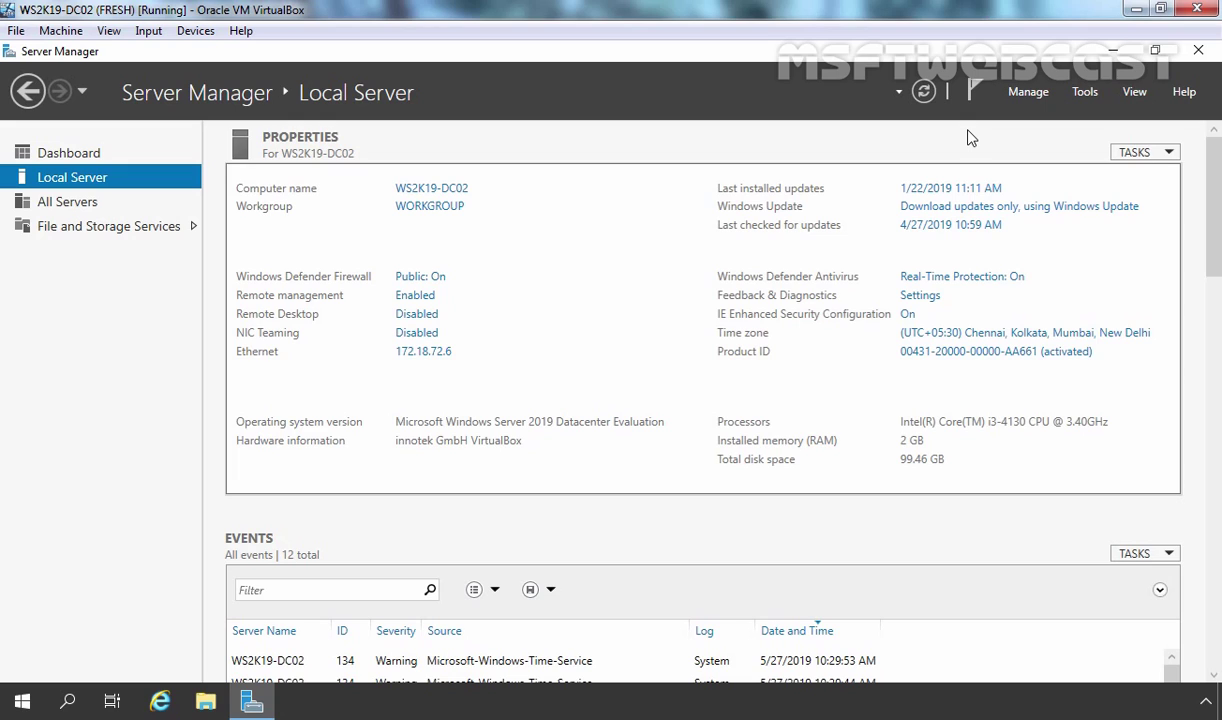
{"action": "left_click", "coordinate": [1035, 95]}
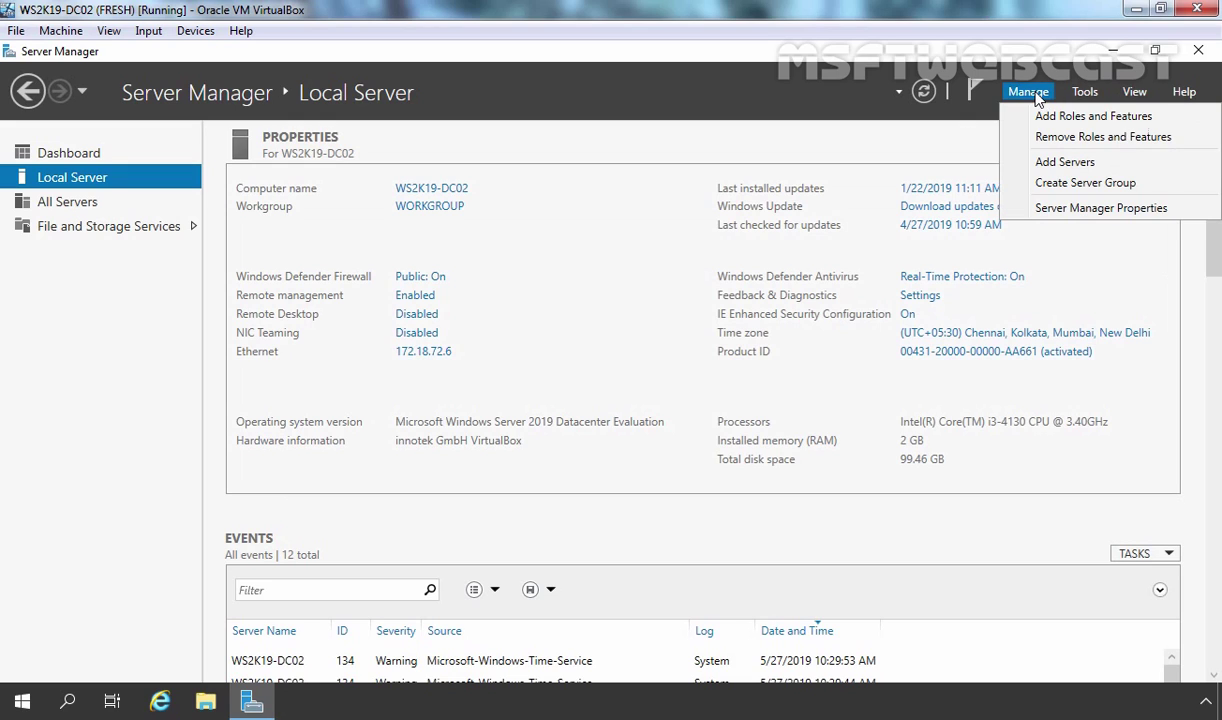
Start a role-based Add Roles and Features installation targeting WS2K19-DC02
{"action": "left_click", "coordinate": [1106, 120]}
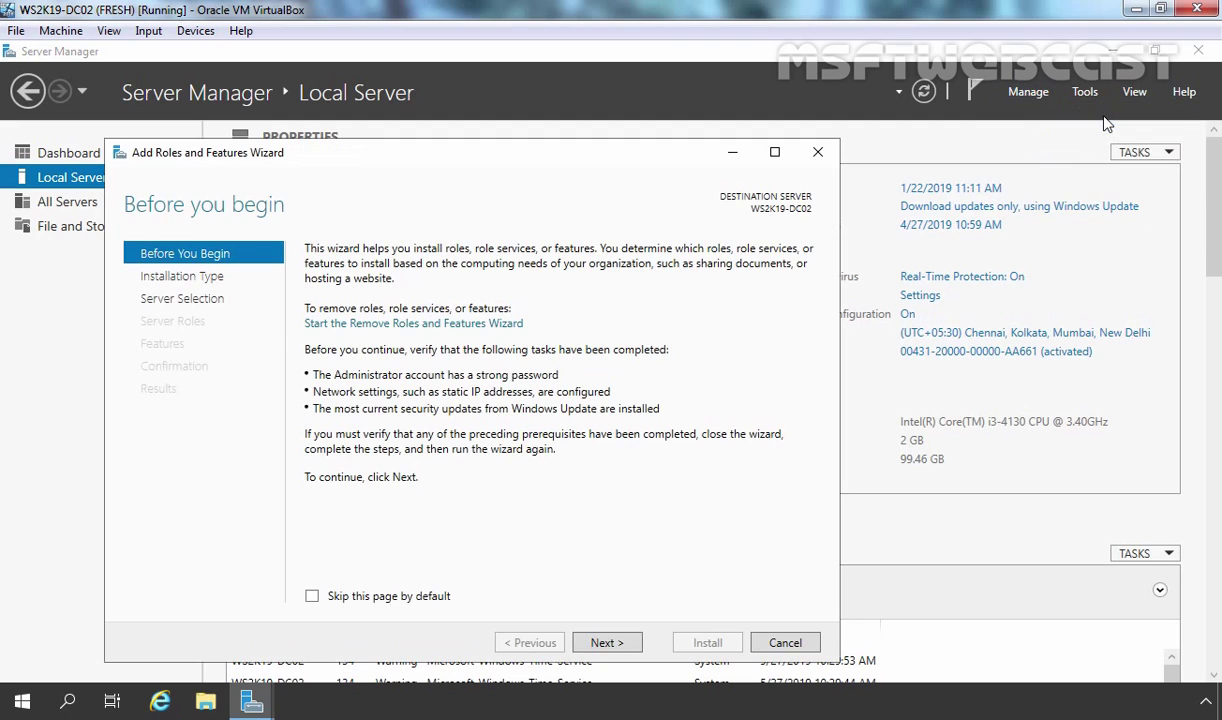
{"action": "left_click", "coordinate": [607, 643]}
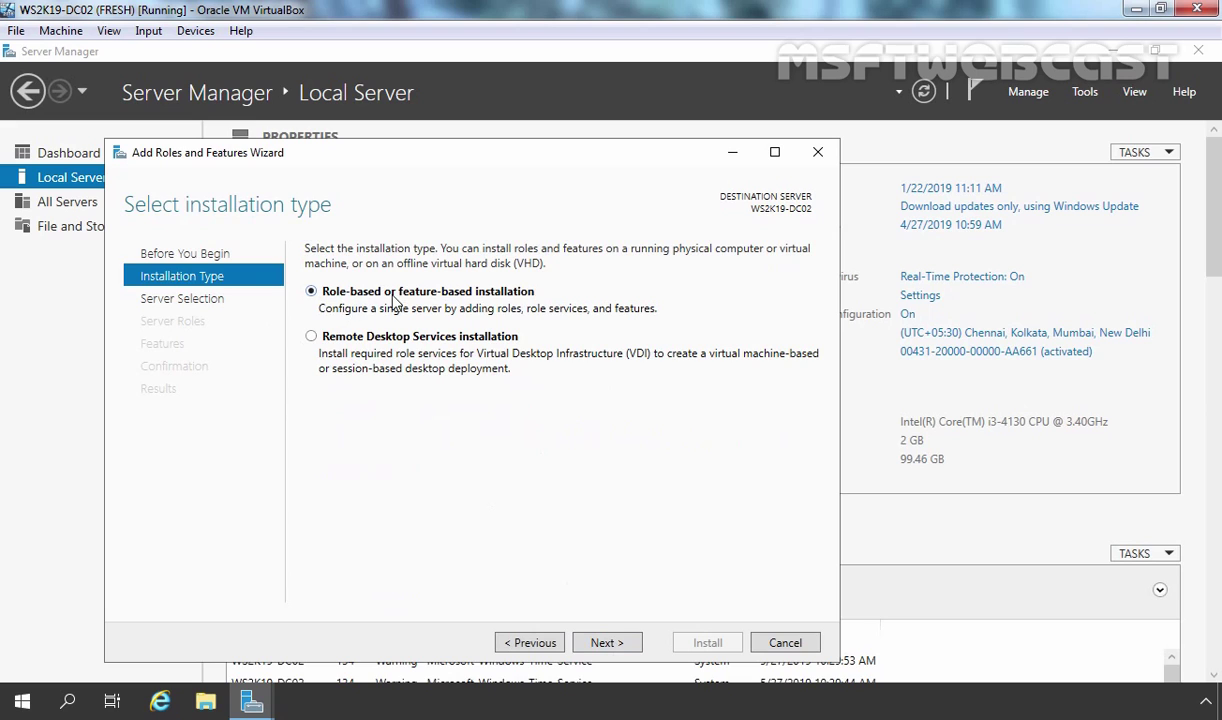
{"action": "left_click", "coordinate": [618, 645]}
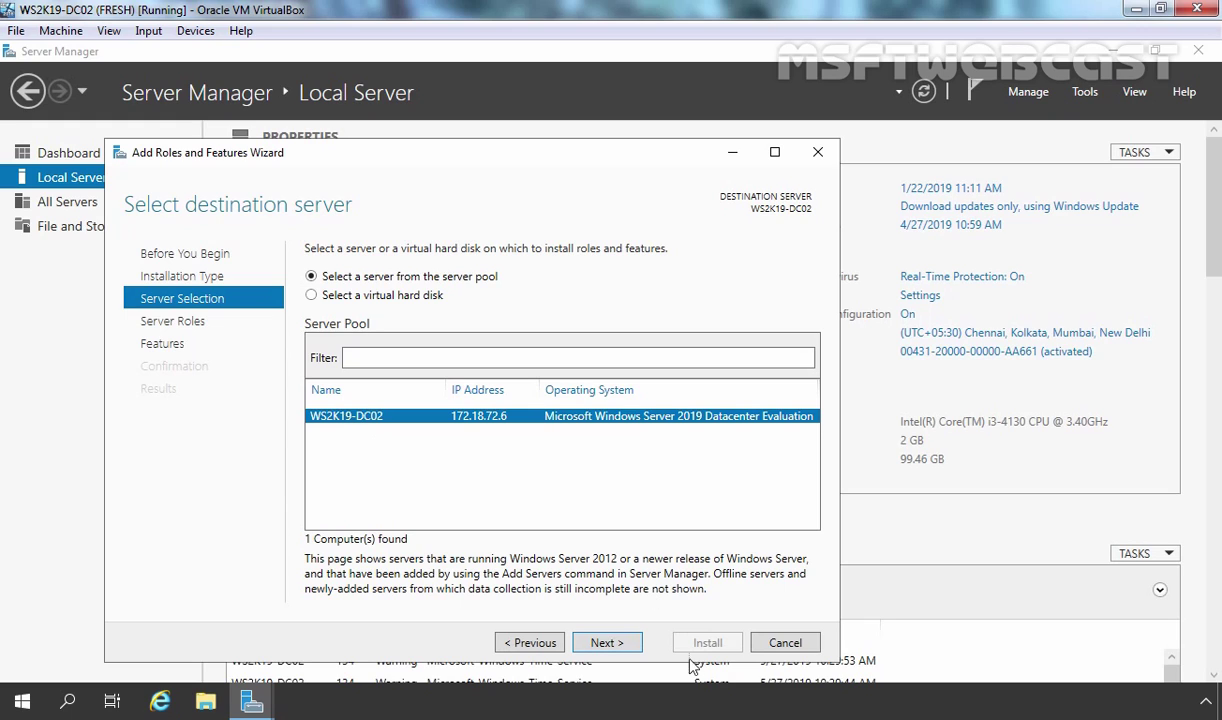
{"action": "left_click", "coordinate": [603, 645]}
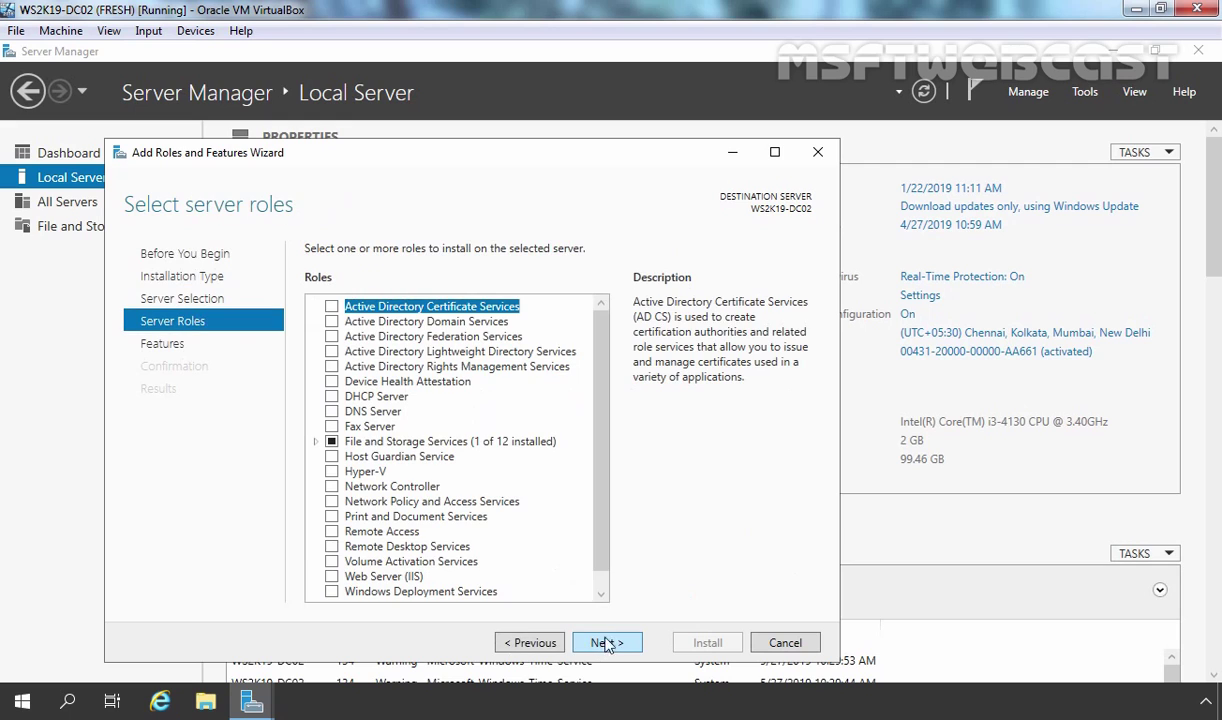
Select Active Directory Domain Services with its required management features and install it
{"action": "left_click", "coordinate": [410, 321]}
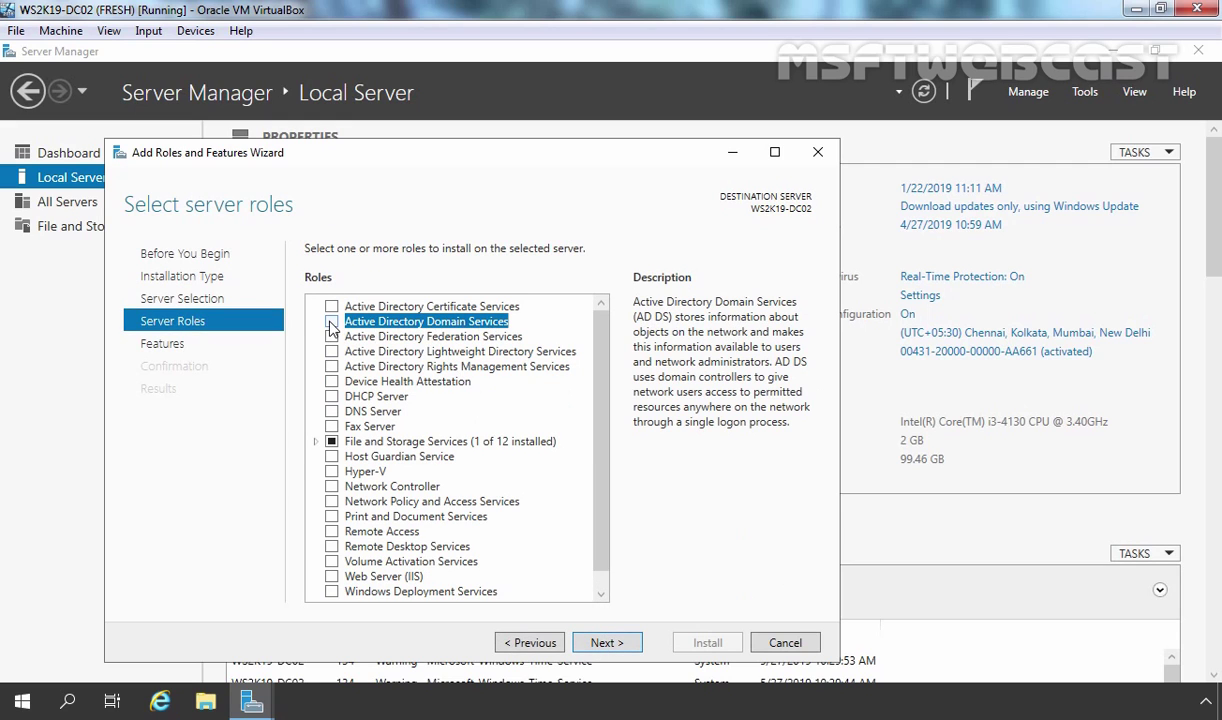
{"action": "left_click", "coordinate": [331, 321]}
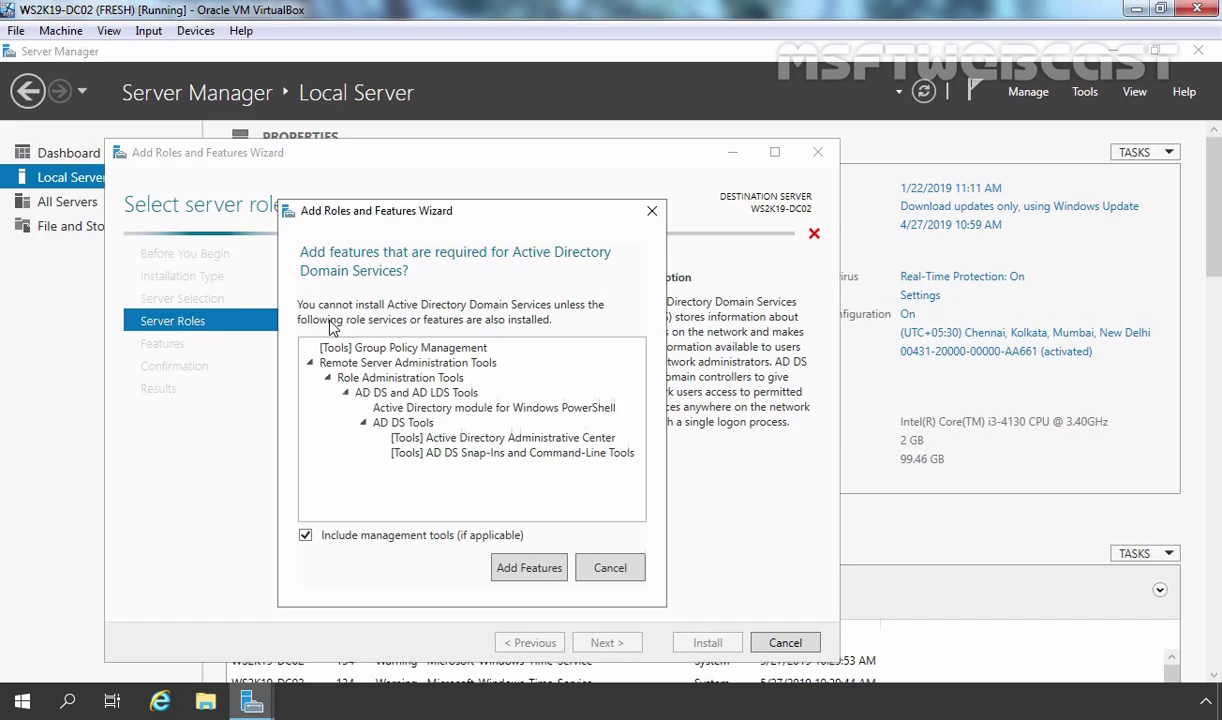
{"action": "left_click", "coordinate": [531, 568]}
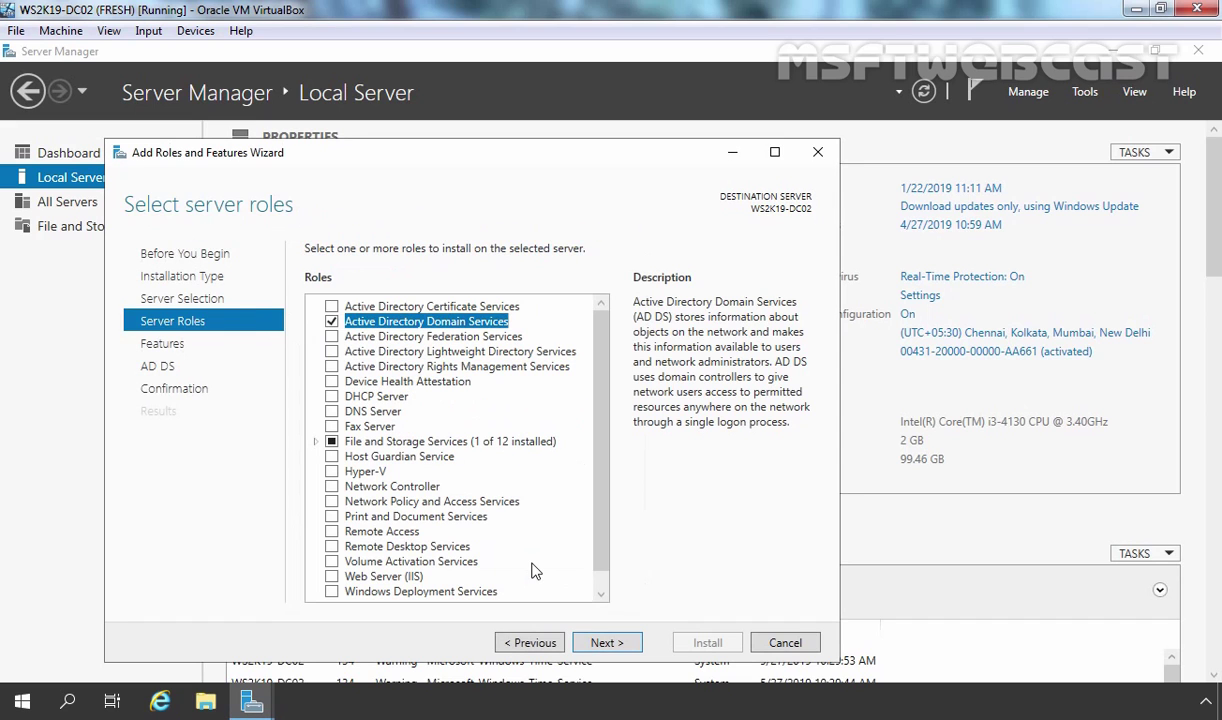
{"action": "left_click", "coordinate": [607, 643]}
{"action": "left_click", "coordinate": [607, 643]}
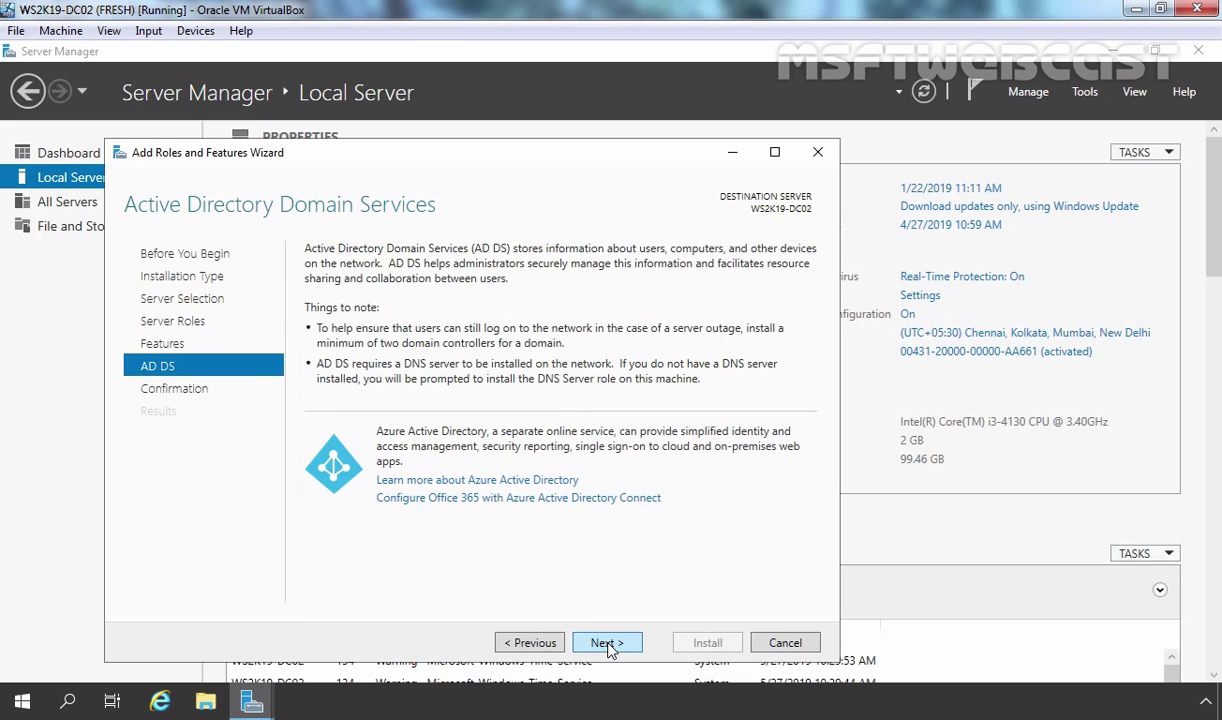
{"action": "left_click", "coordinate": [608, 644]}
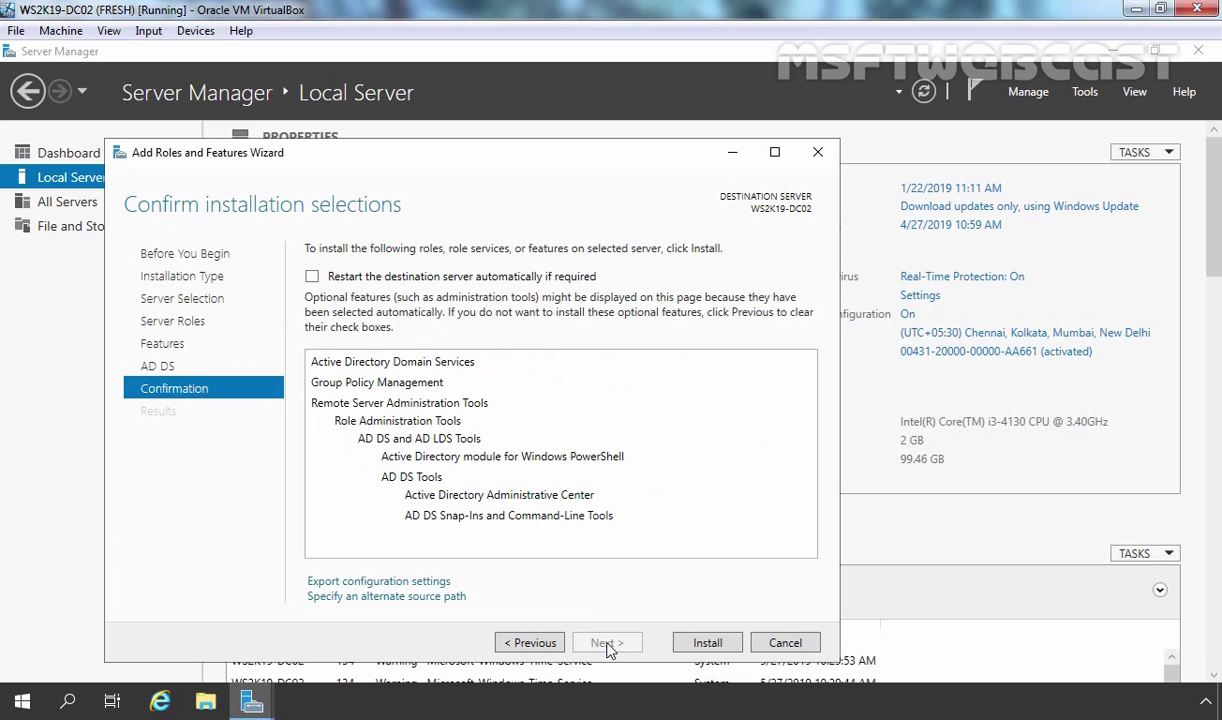
{"action": "left_click", "coordinate": [708, 645]}
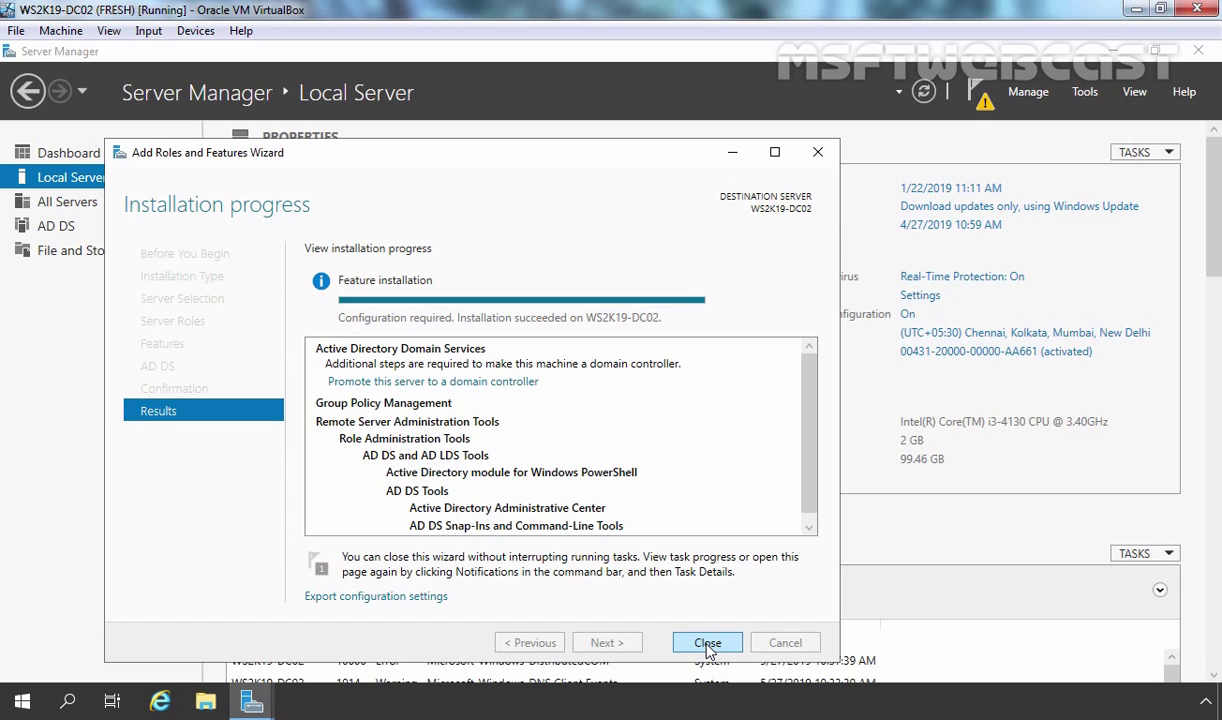
Begin promoting to an additional domain controller, entering the domain administrator's credentials
{"action": "left_click", "coordinate": [436, 384]}
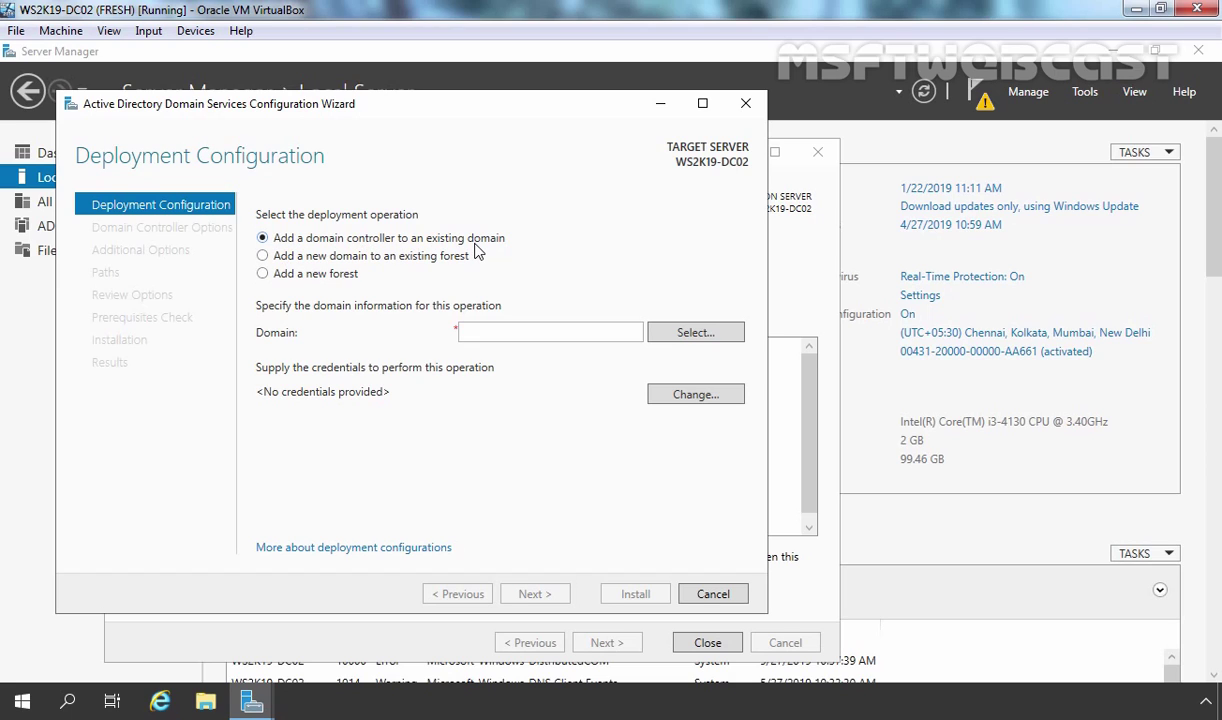
{"action": "left_click", "coordinate": [484, 332]}
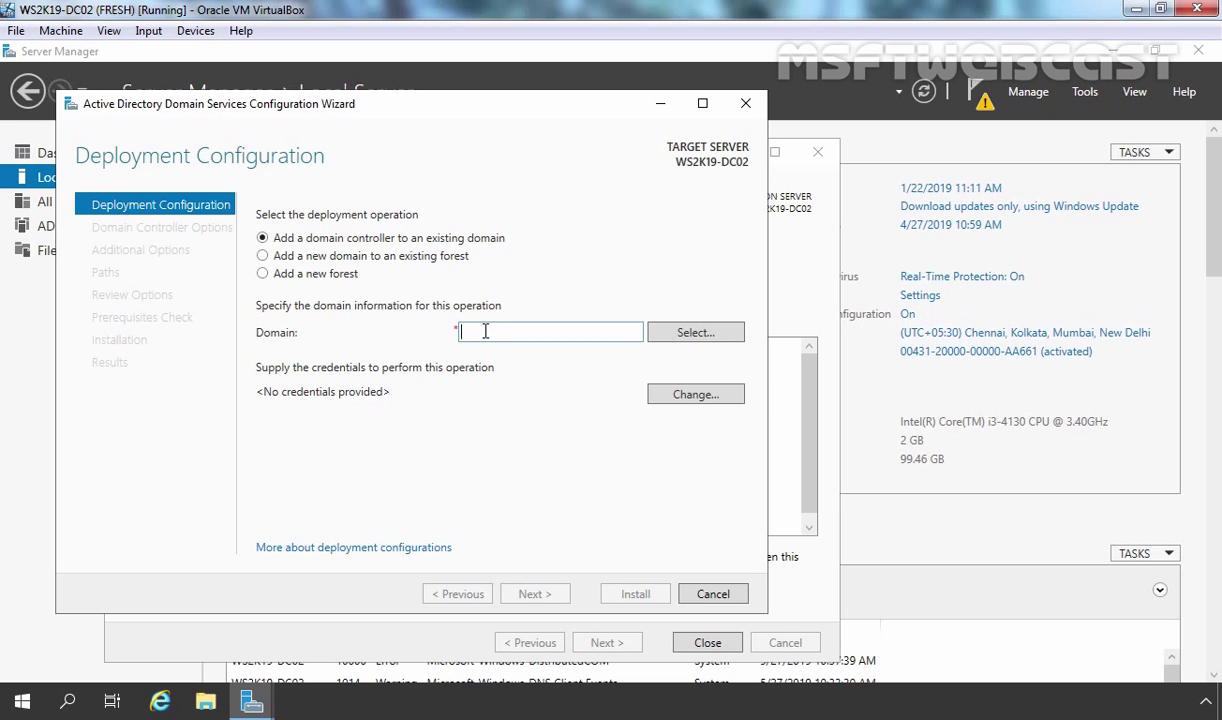
{"action": "left_click", "coordinate": [683, 396]}
{"action": "type", "text": "administrator@mylab.local"}
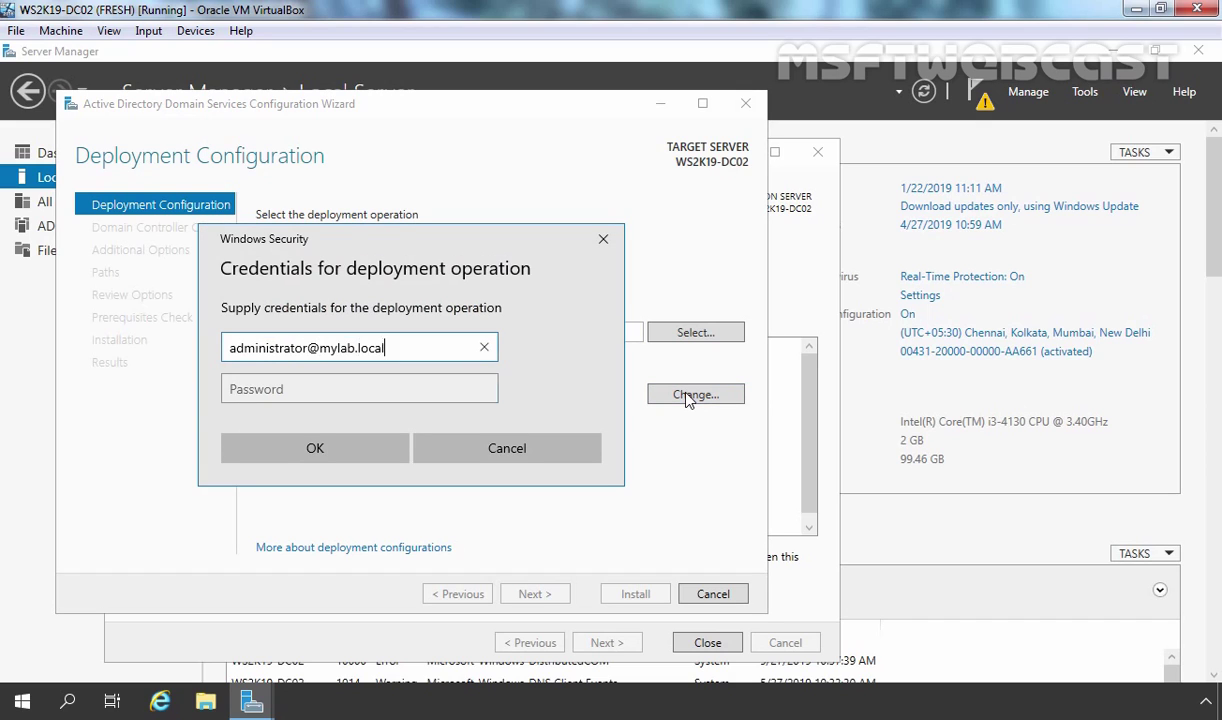
{"action": "key", "text": "Tab"}
{"action": "type", "text": "•••••••••"}
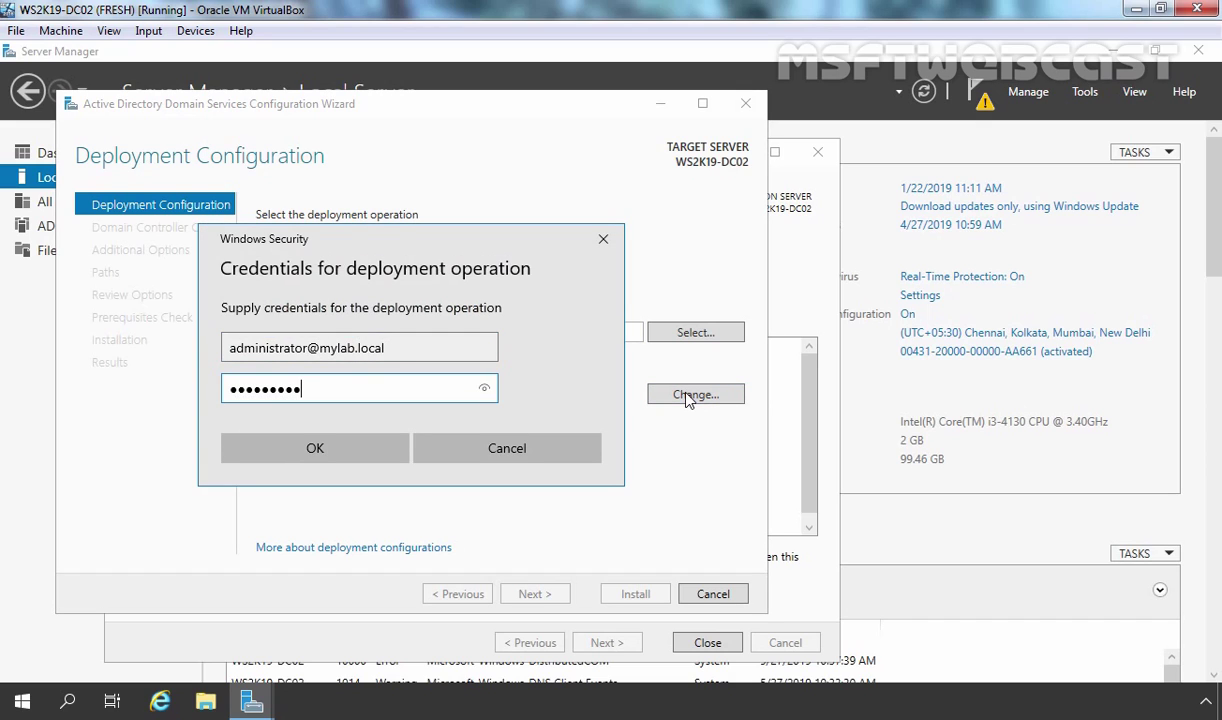
{"action": "left_click", "coordinate": [315, 450]}
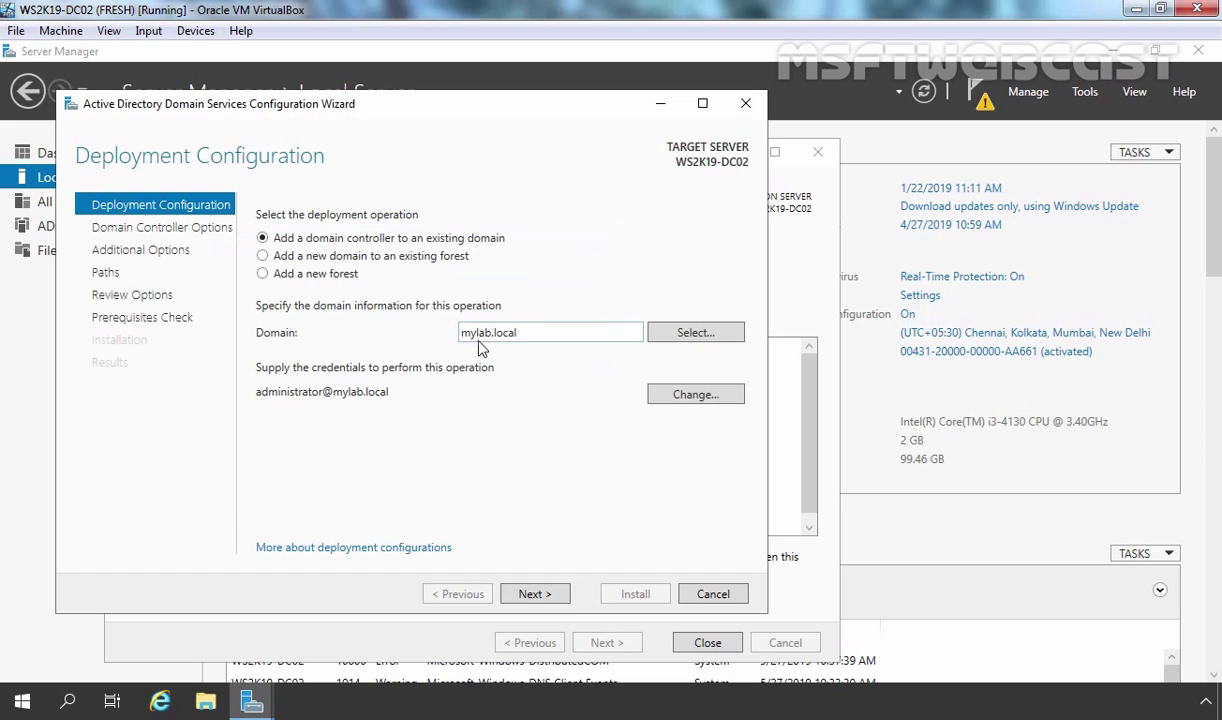
Choose mylab.local as the target domain and continue to Domain Controller Options
{"action": "left_click", "coordinate": [694, 336]}
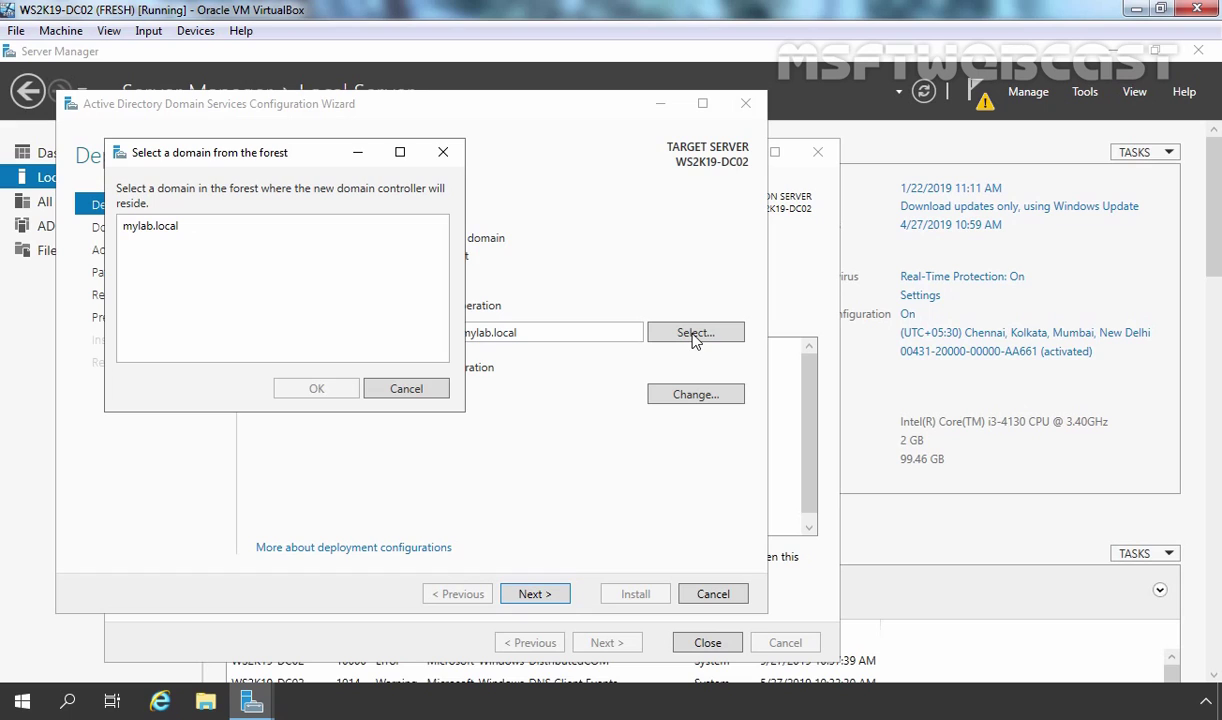
{"action": "left_click", "coordinate": [158, 230]}
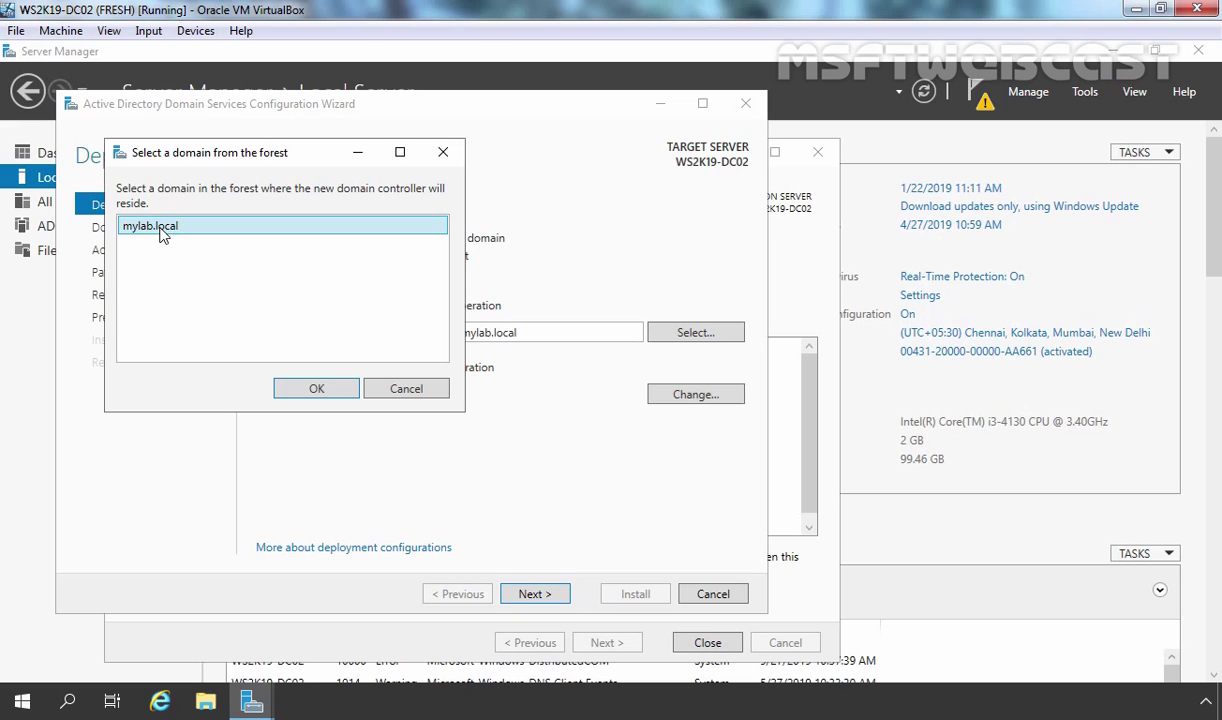
{"action": "left_click", "coordinate": [316, 389]}
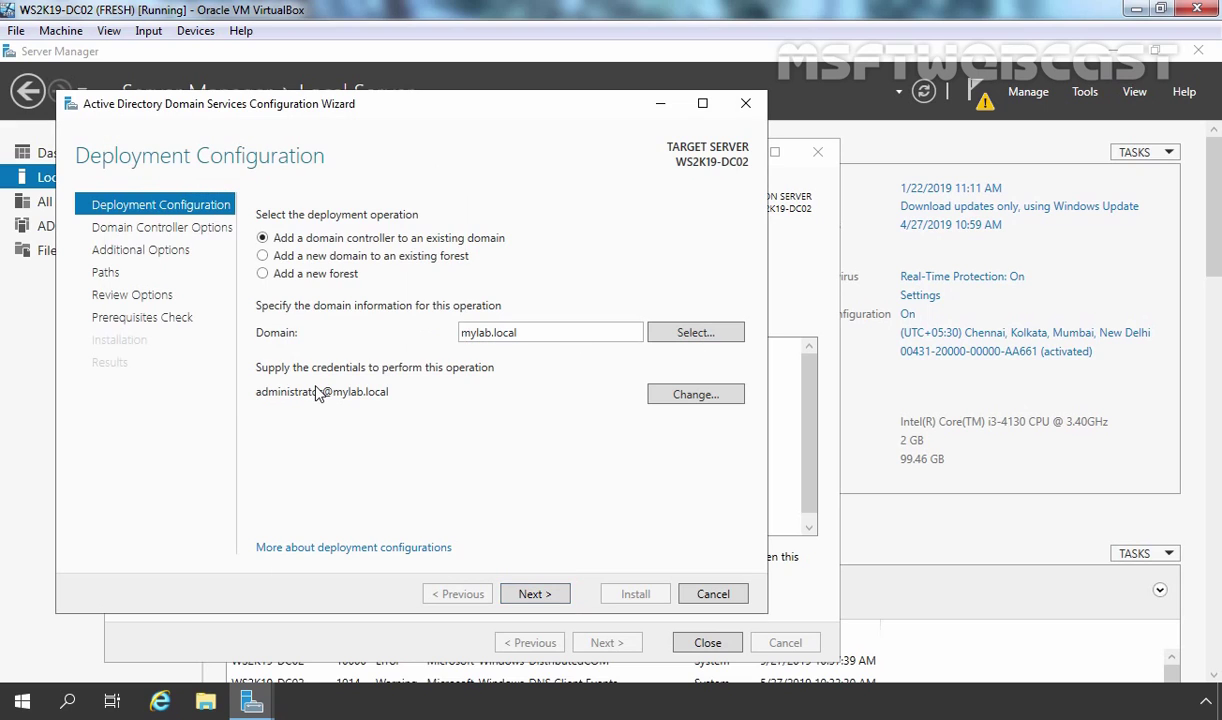
{"action": "left_click", "coordinate": [537, 595]}
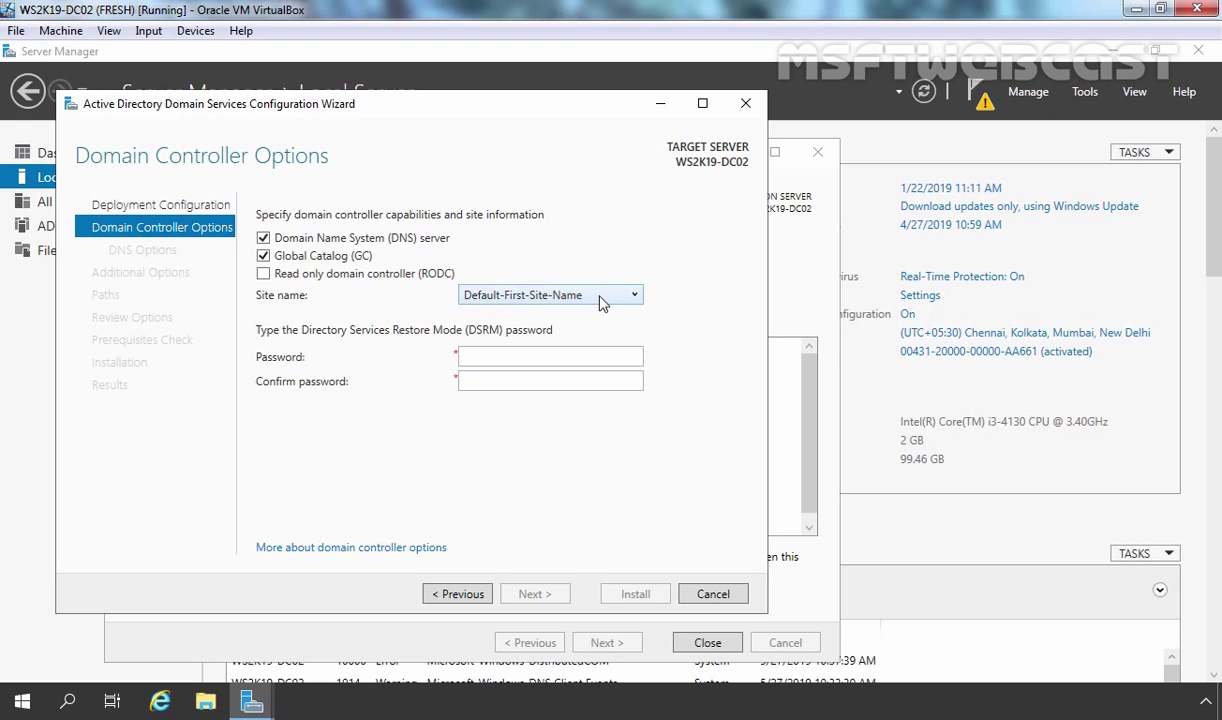
Enter and confirm the Directory Services Restore Mode password, then pass the DNS options
{"action": "left_click", "coordinate": [509, 360]}
{"action": "key", "text": "Tab"}
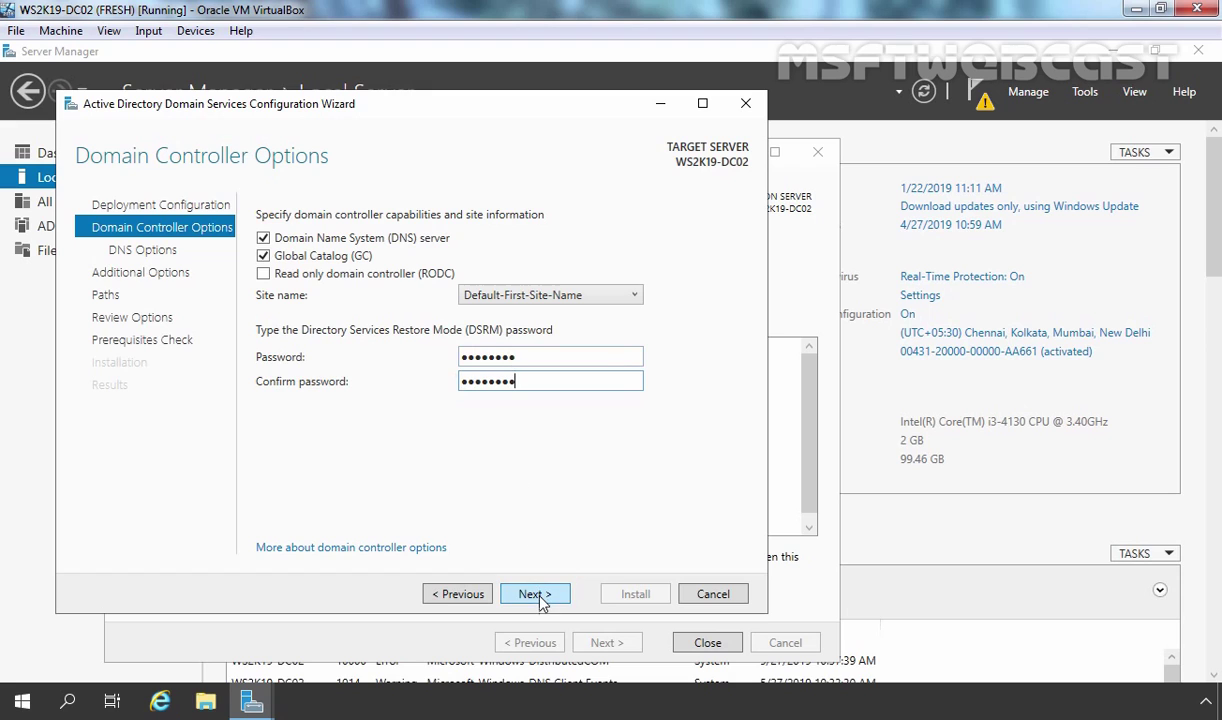
{"action": "left_click", "coordinate": [539, 597]}
{"action": "left_click", "coordinate": [535, 594]}
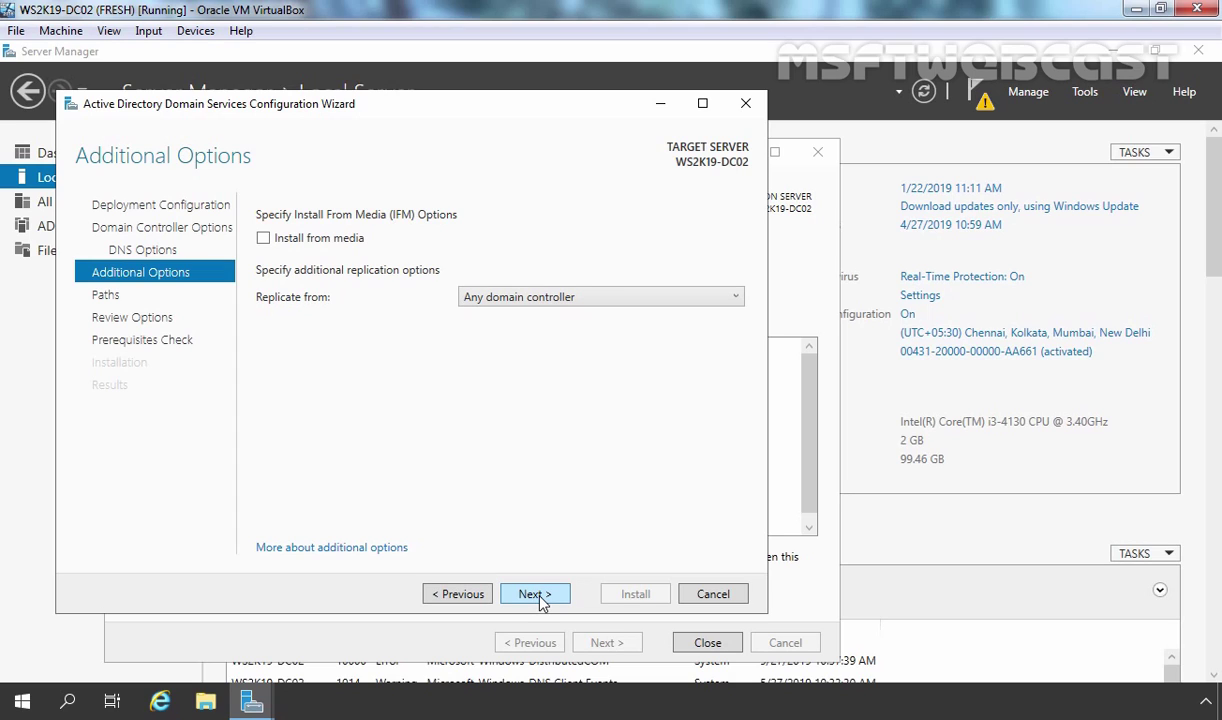
Replicate from WS2K19-DC01.mylab.local, keep default folder paths, and run the prerequisite checks
{"action": "left_click", "coordinate": [494, 300]}
{"action": "left_click", "coordinate": [490, 336]}
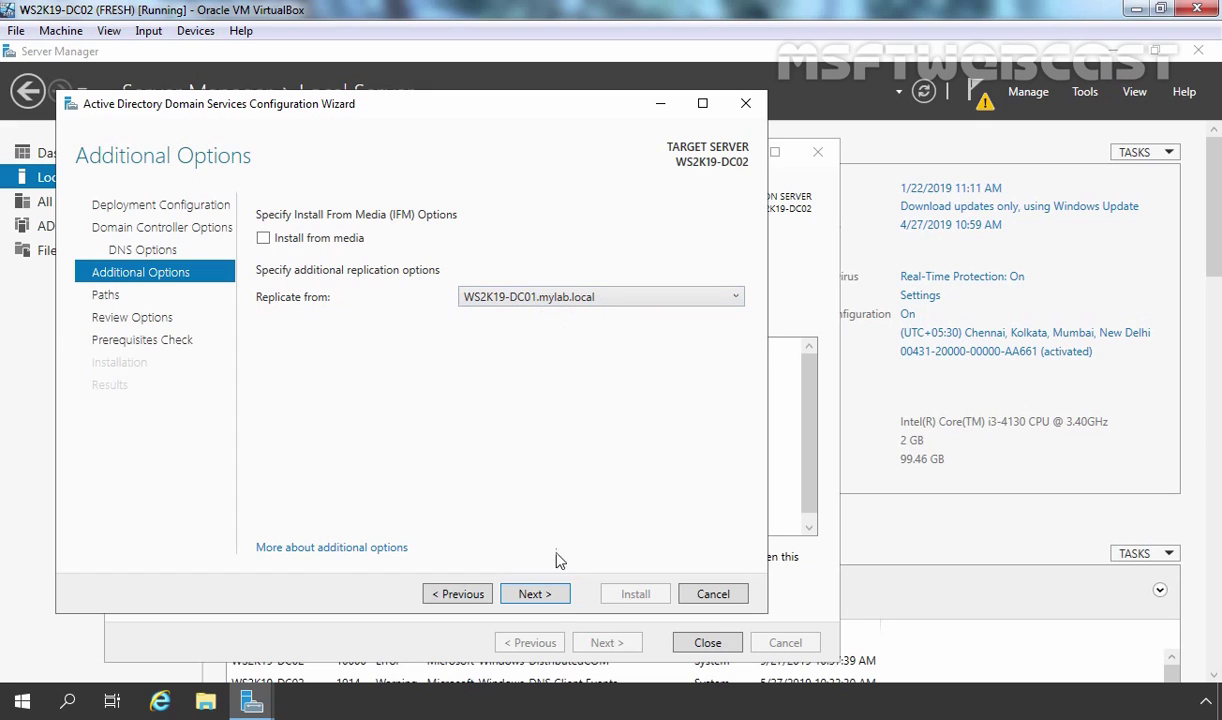
{"action": "left_click", "coordinate": [534, 595]}
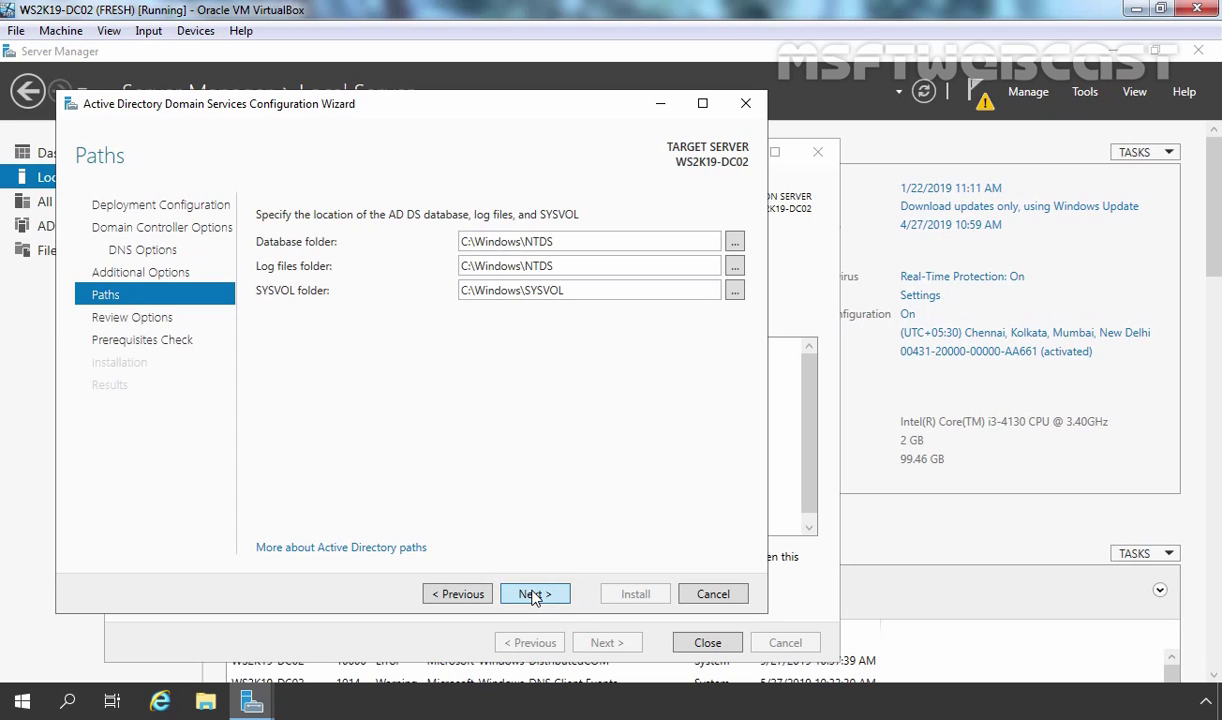
{"action": "left_click", "coordinate": [534, 595]}
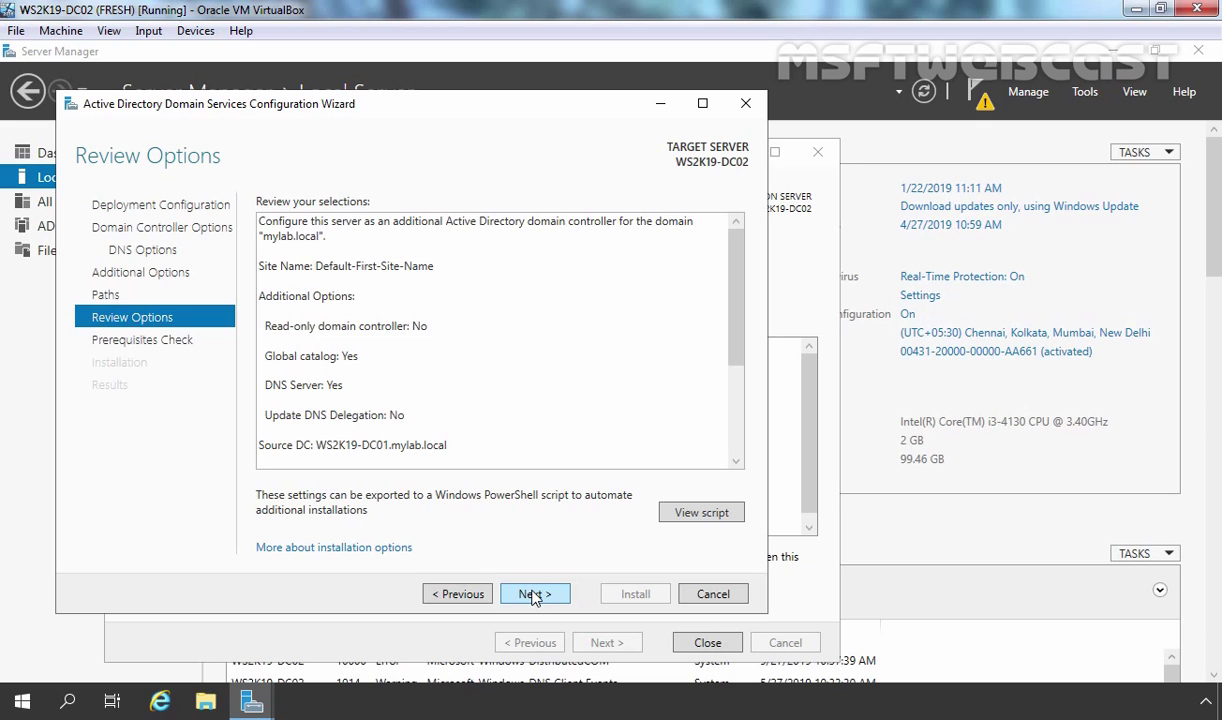
{"action": "left_click", "coordinate": [533, 594]}
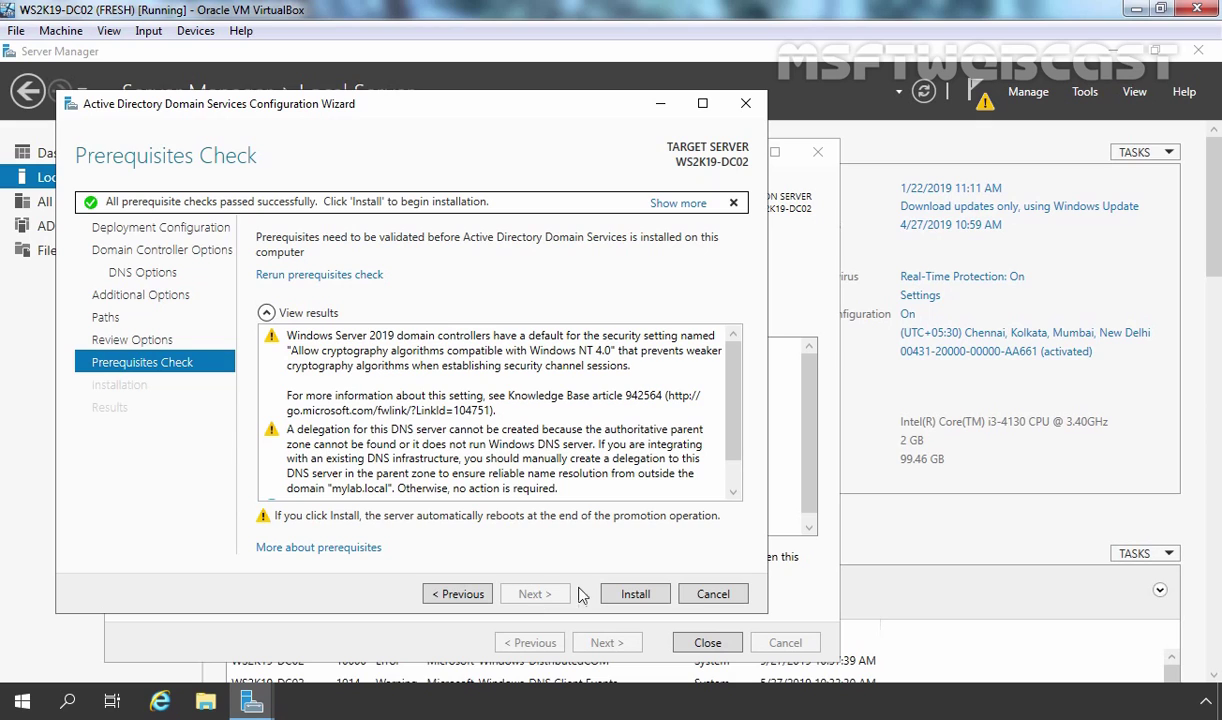
Install the domain controller and, after the reboot, sign in with the MYLAB administrator password
{"action": "left_click", "coordinate": [636, 595]}
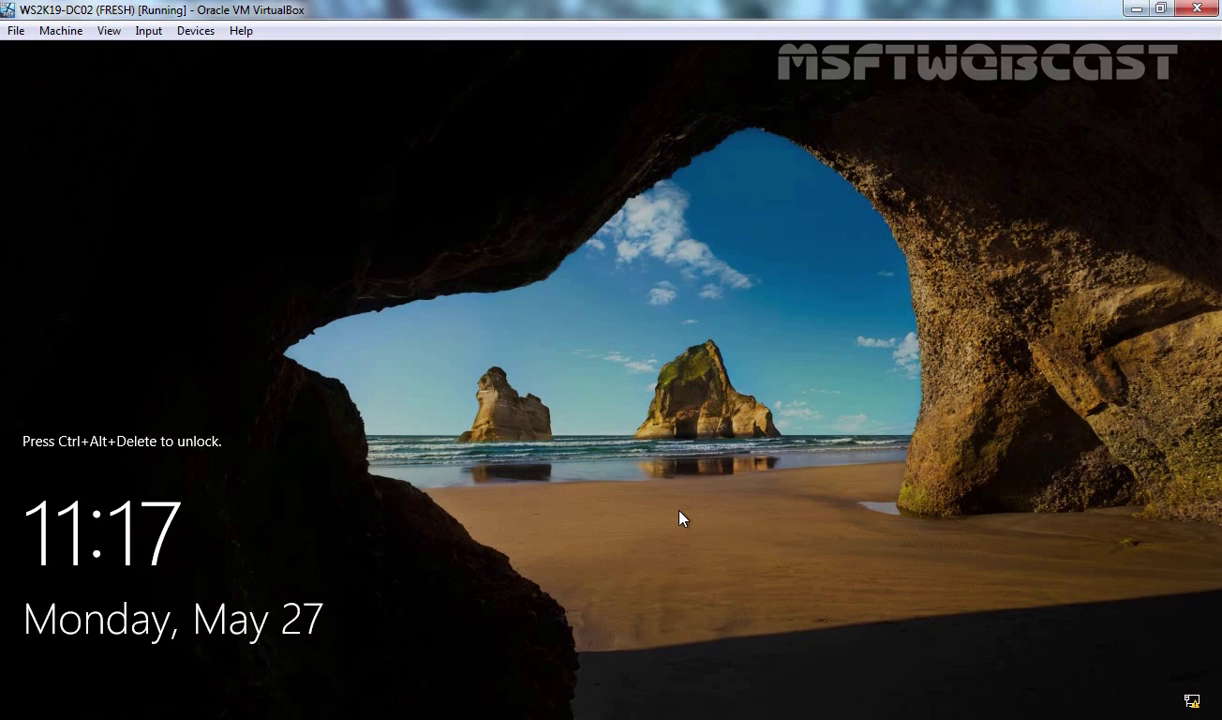
{"action": "key", "text": "ctrl+alt+Delete"}
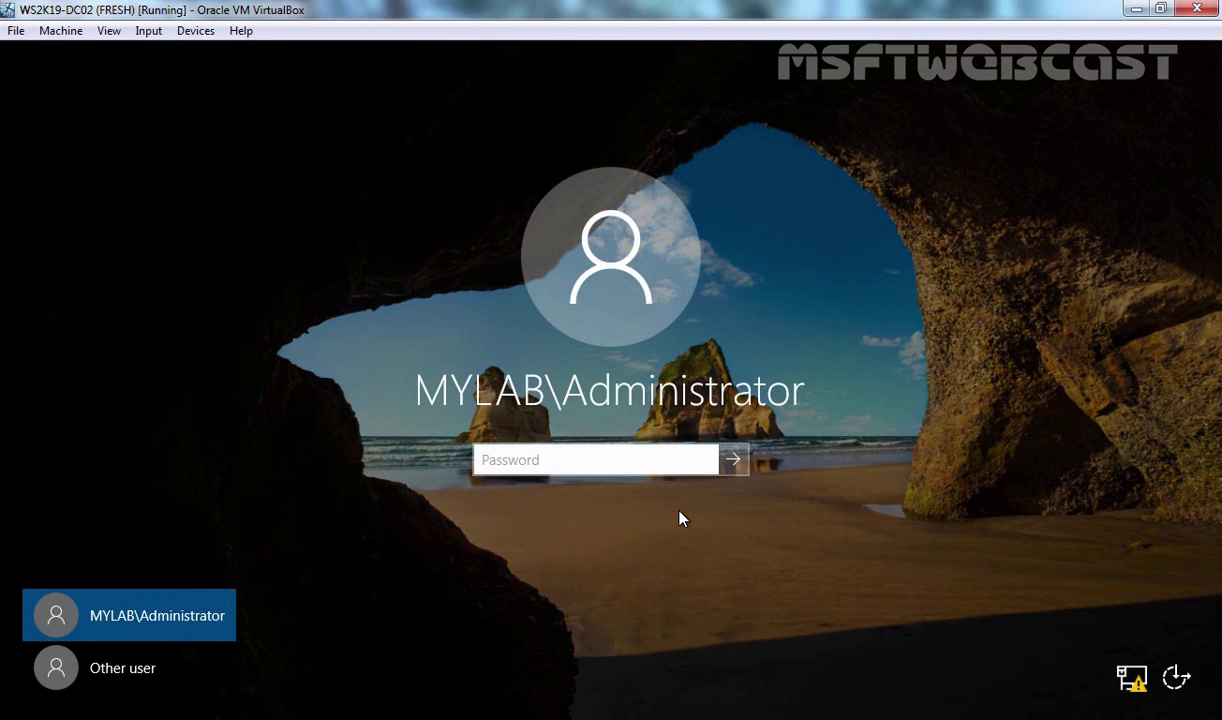
{"action": "type", "text": "•••••••••••"}
{"action": "key", "text": "Return"}
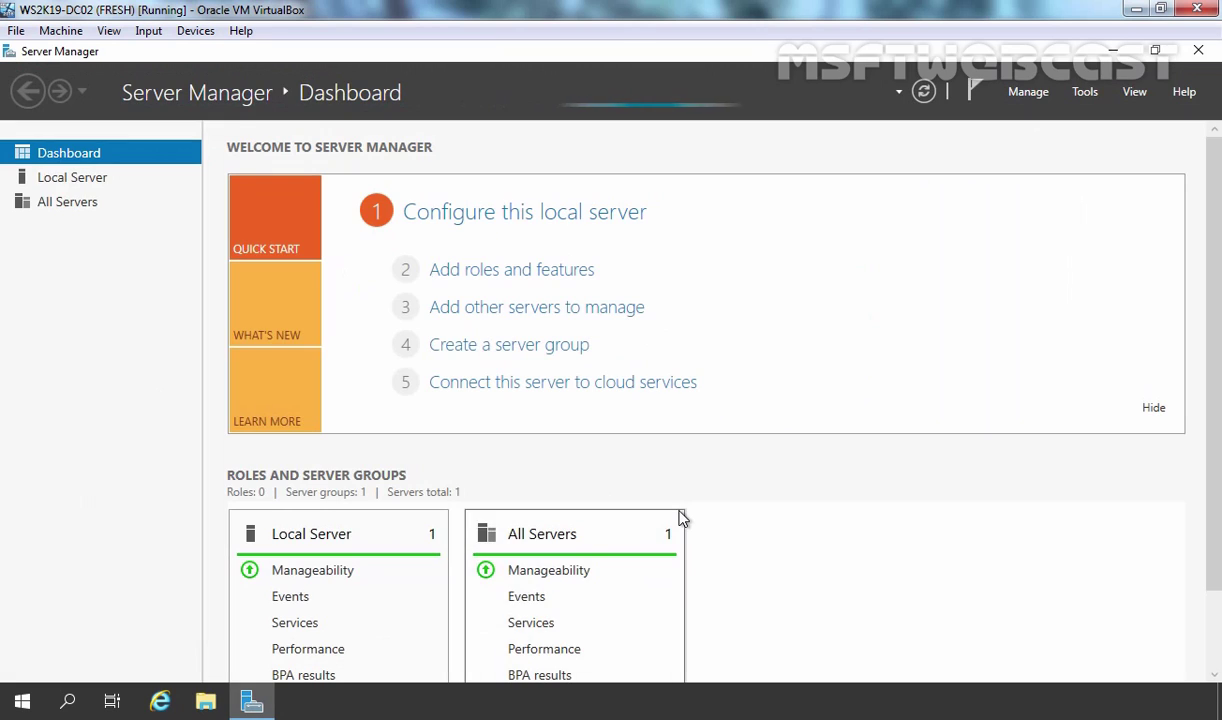
Check mylab.local's Domain Controllers container lists both WS2K19-DC01 and WS2K19-DC02, with full Site names
{"action": "left_click", "coordinate": [1085, 91]}
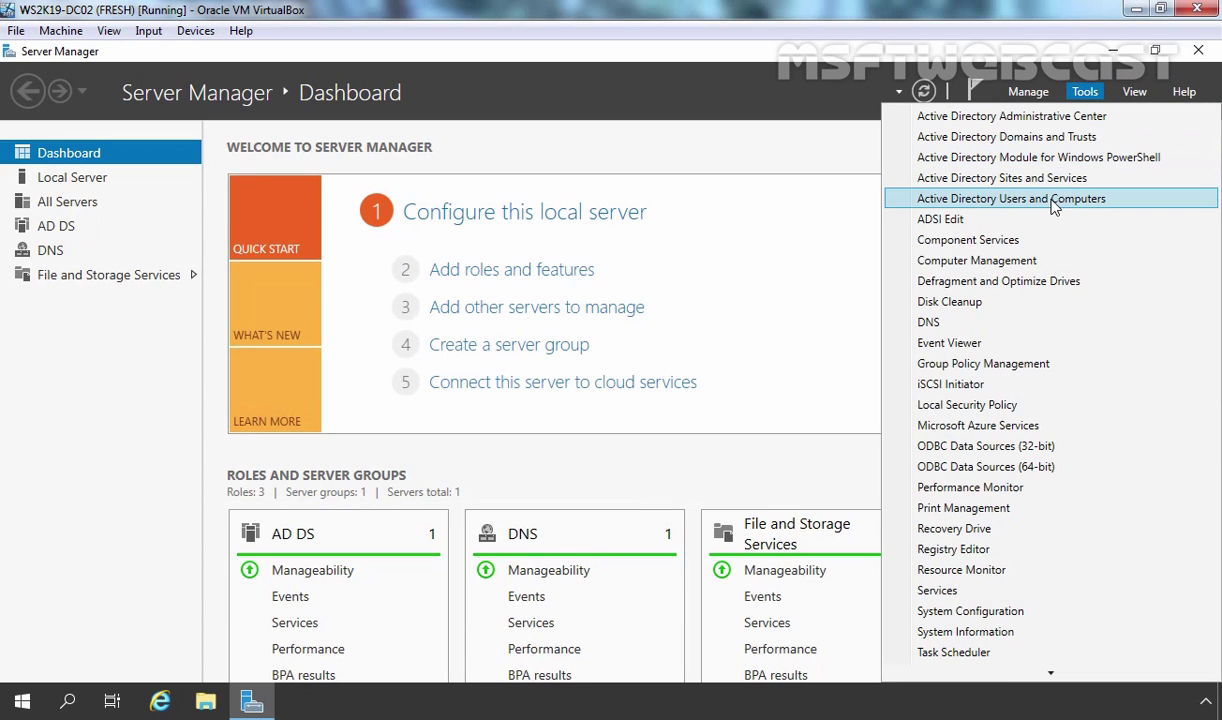
{"action": "left_click", "coordinate": [1005, 196]}
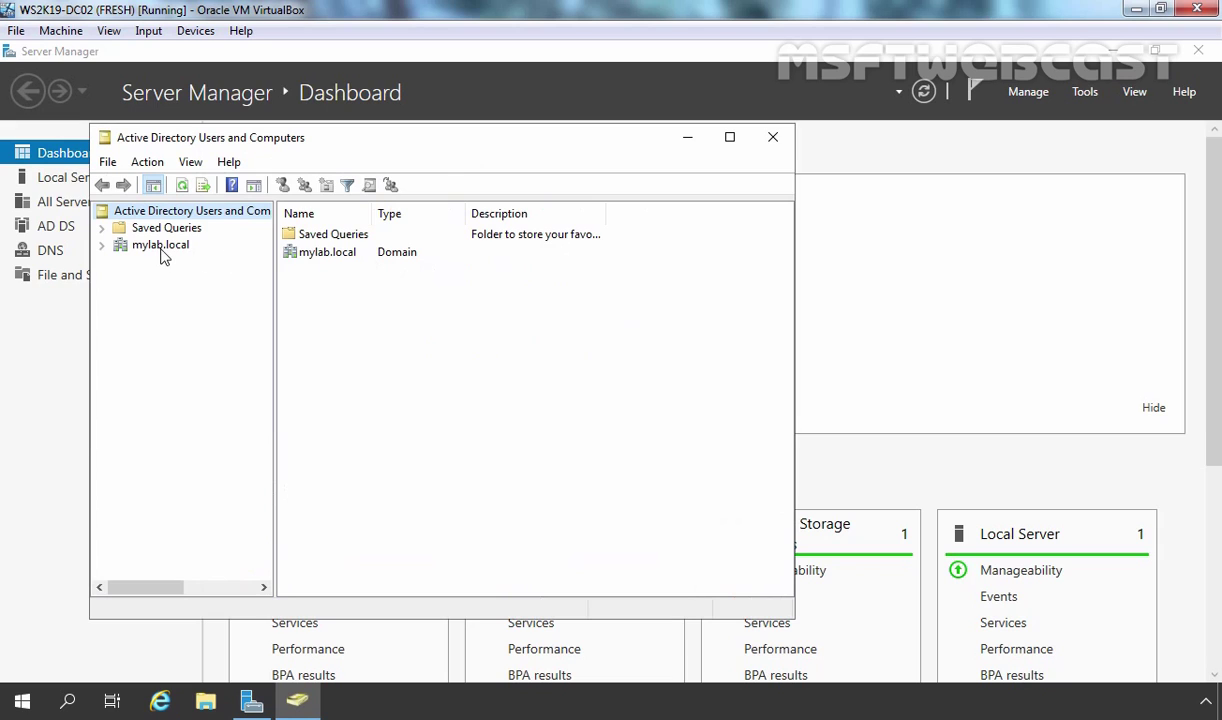
{"action": "double_click", "coordinate": [160, 246]}
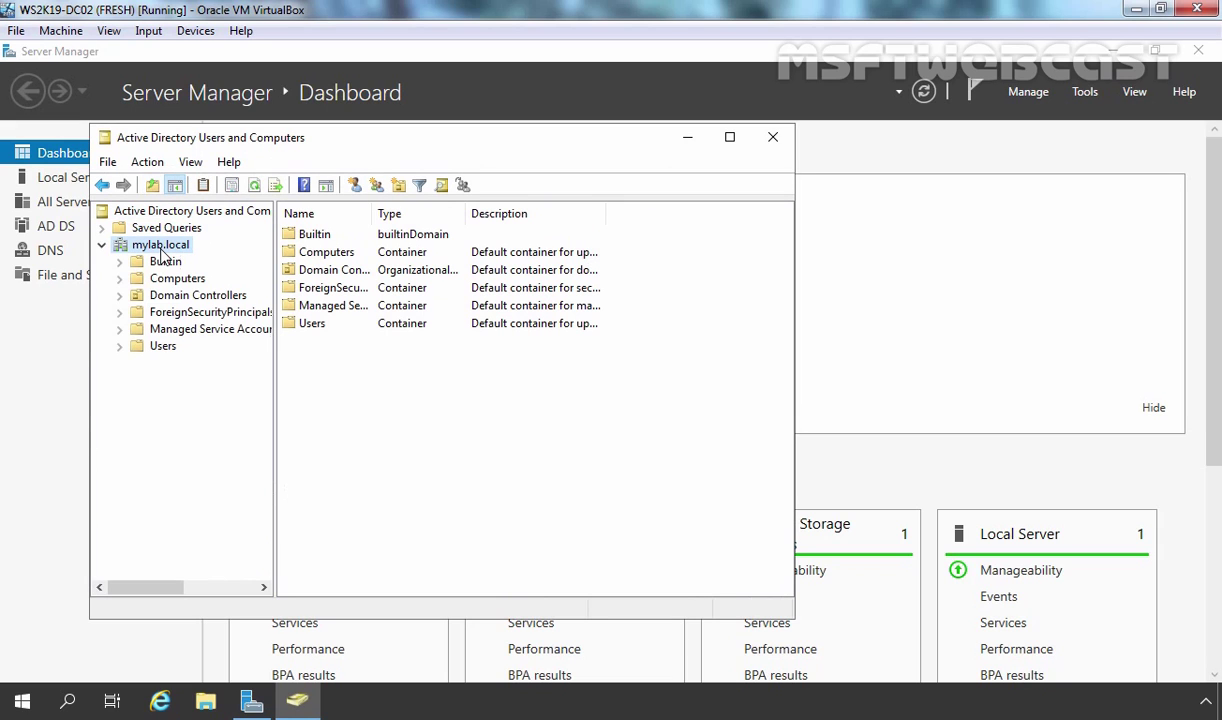
{"action": "left_click", "coordinate": [168, 296]}
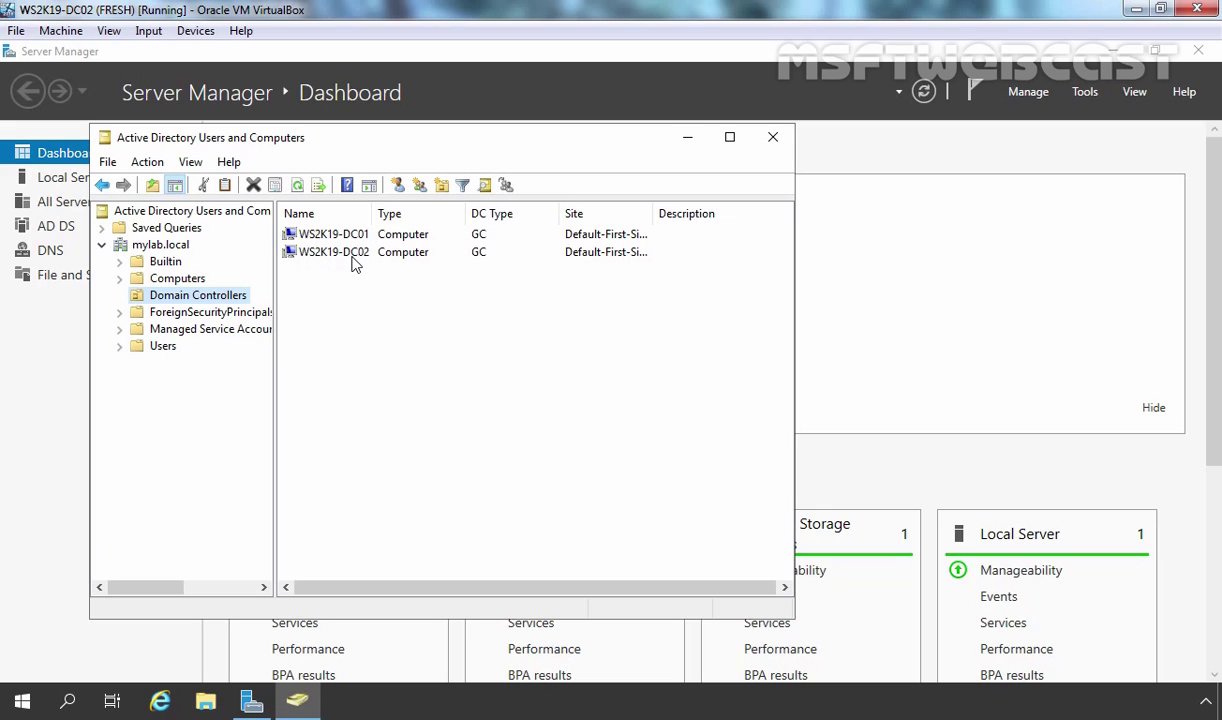
{"action": "double_click", "coordinate": [651, 212]}
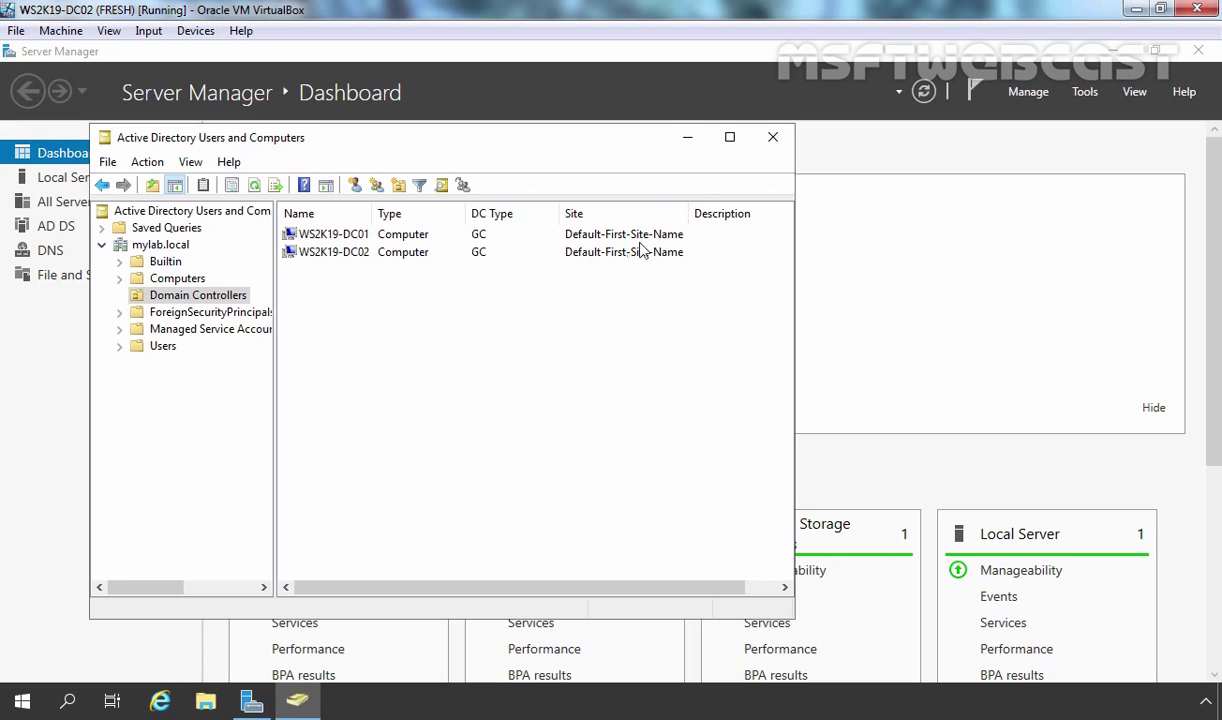
{"action": "left_click", "coordinate": [689, 140]}
{"action": "left_click", "coordinate": [1088, 92]}
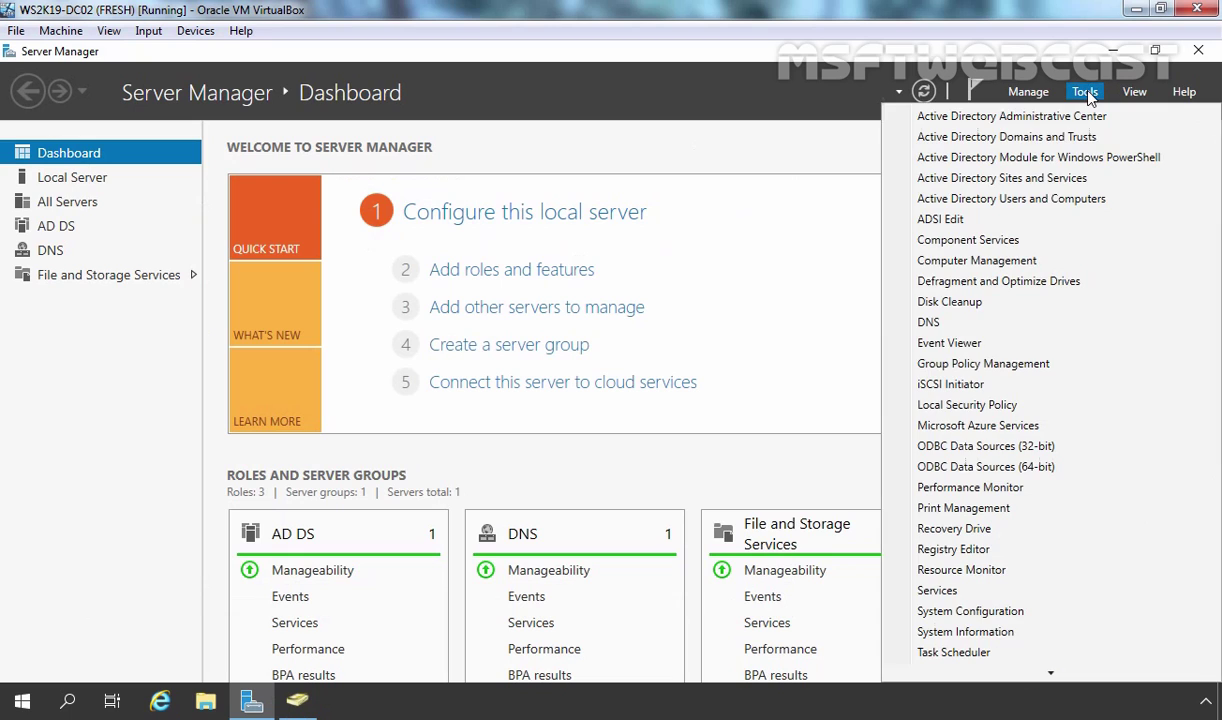
Check WS2K19-DC02's Forward Lookup Zones contain mylab.local and _msdcs.mylab.local
{"action": "left_click", "coordinate": [1036, 318]}
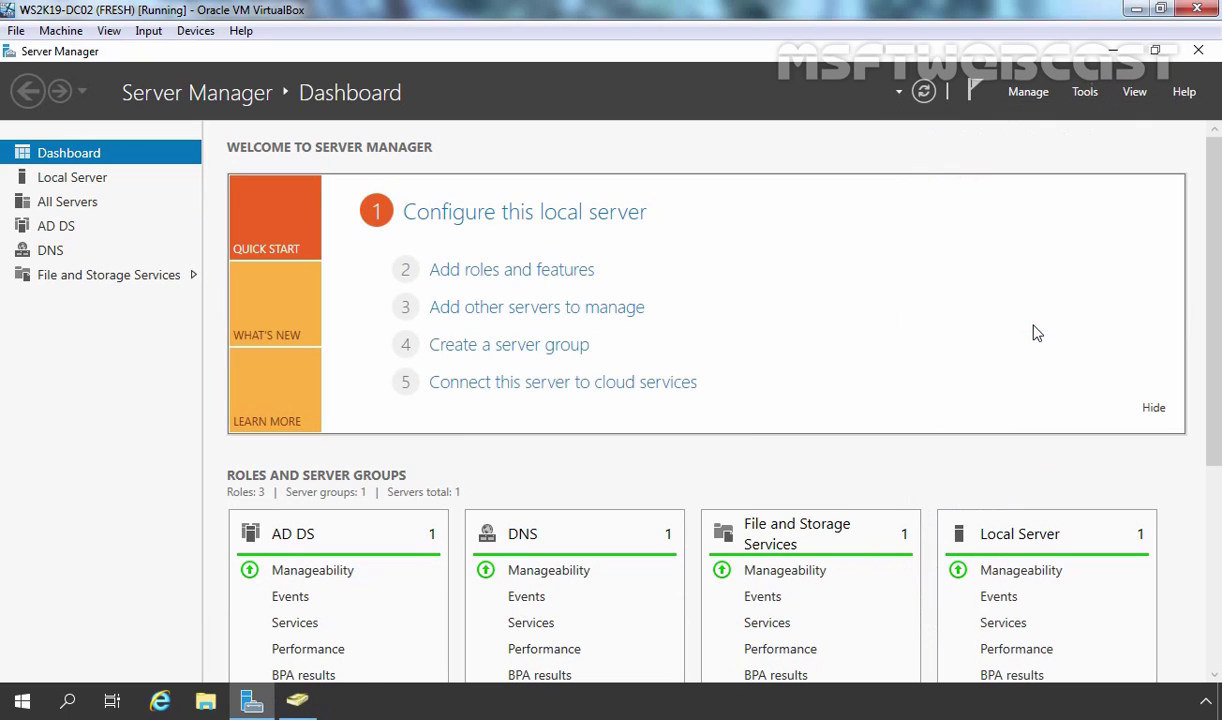
{"action": "left_click", "coordinate": [118, 192]}
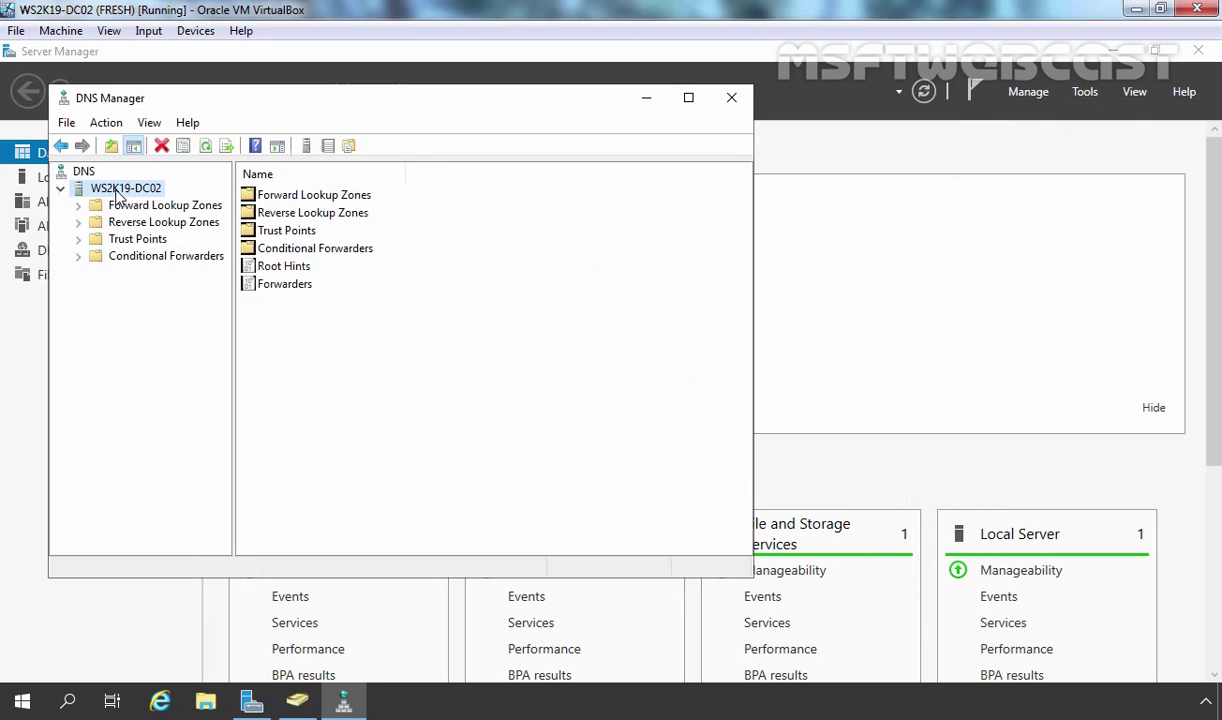
{"action": "left_click", "coordinate": [131, 206]}
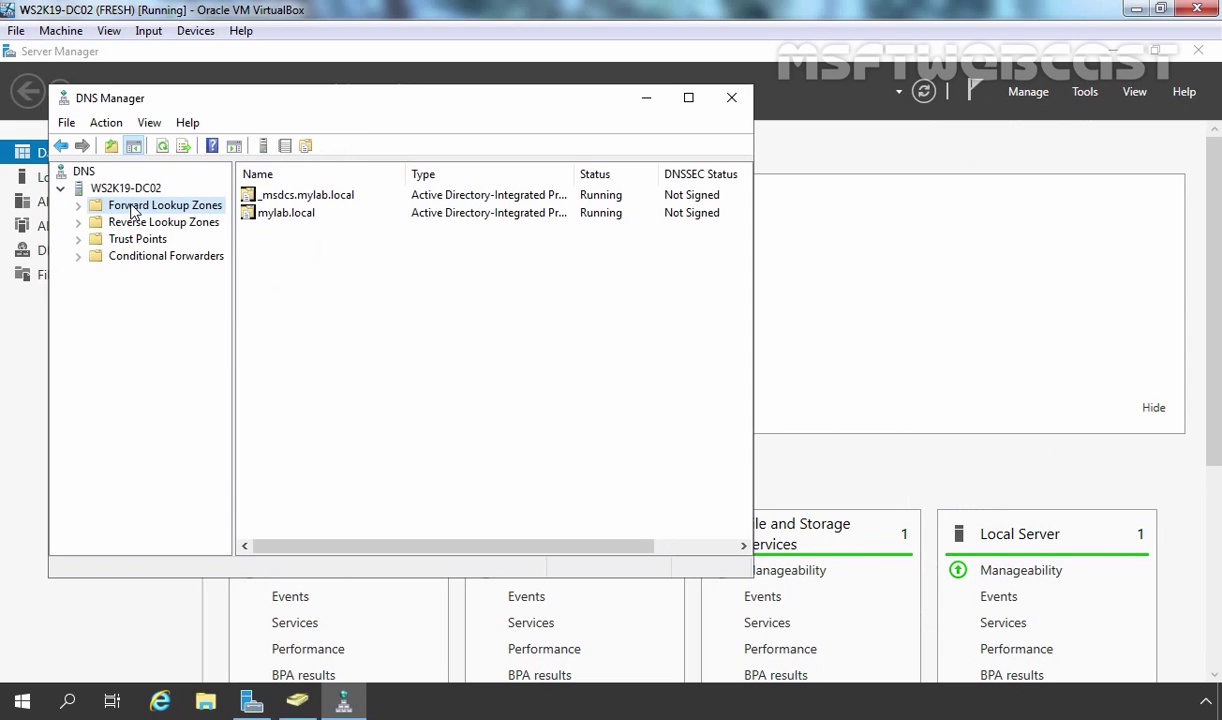
{"action": "double_click", "coordinate": [131, 207]}
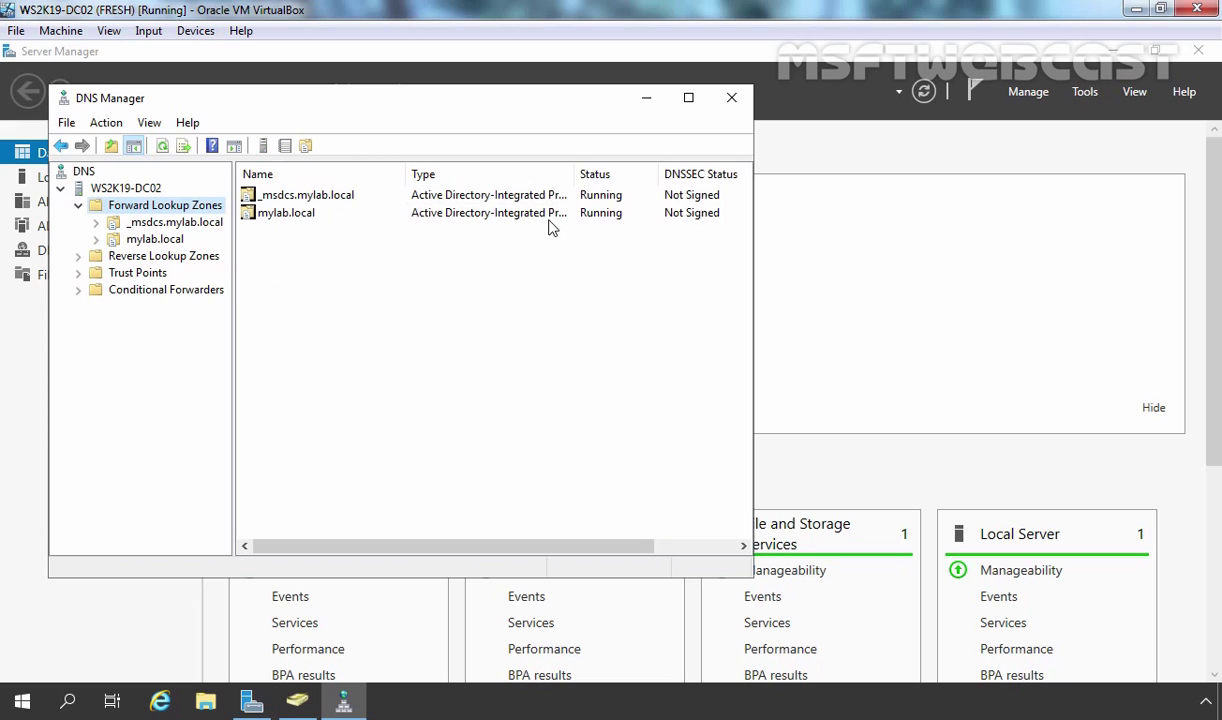
{"action": "left_click", "coordinate": [647, 99]}
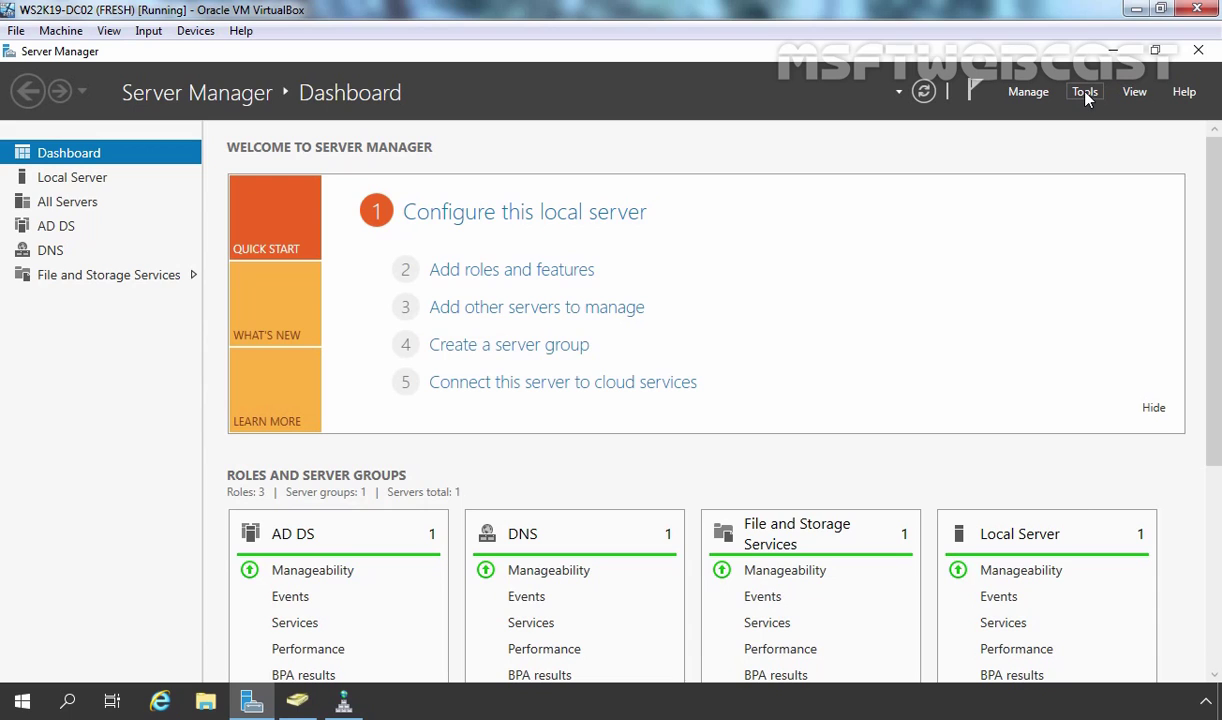
{"action": "left_click", "coordinate": [57, 185]}
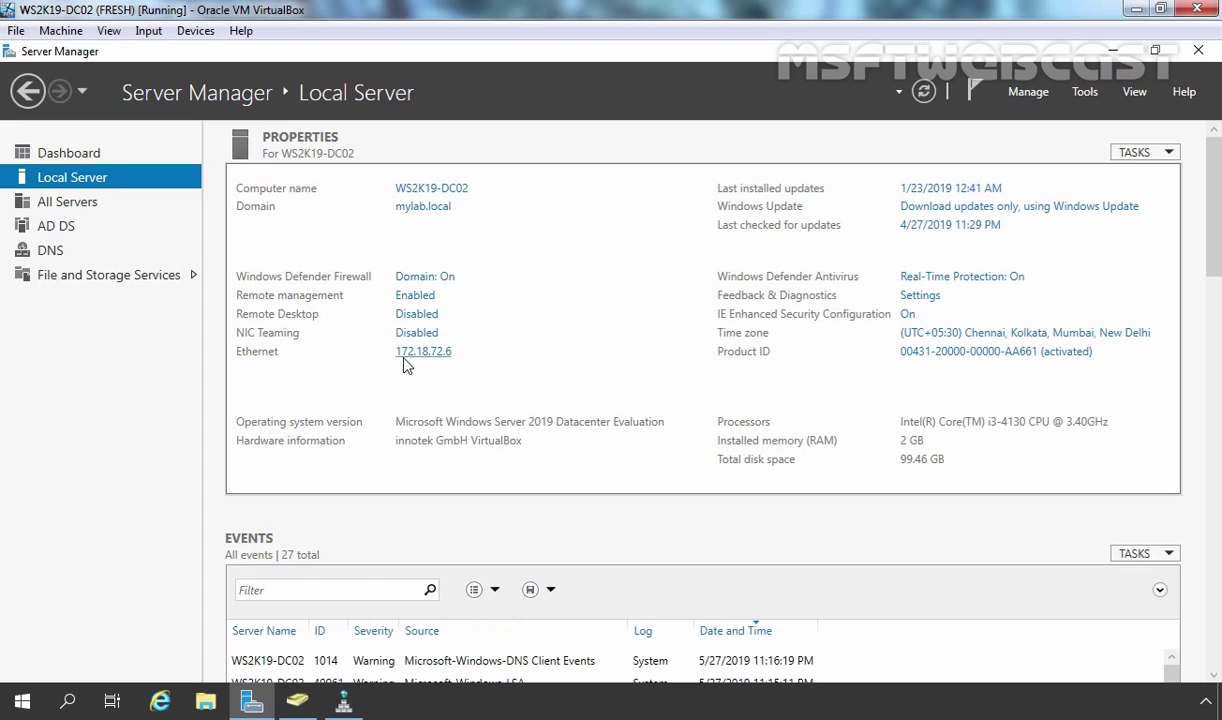
Open the IPv4 settings of WS2K19-DC02's Ethernet adapter
{"action": "left_click", "coordinate": [422, 362]}
{"action": "left_click", "coordinate": [212, 226]}
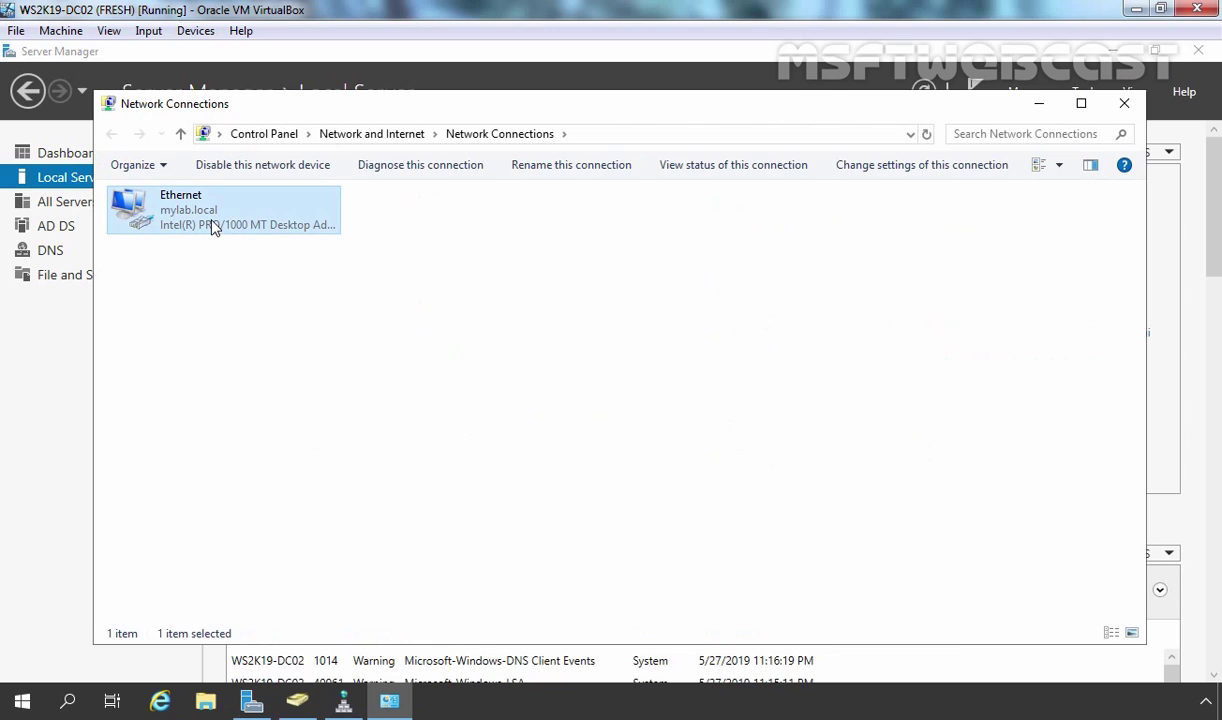
{"action": "right_click", "coordinate": [212, 227]}
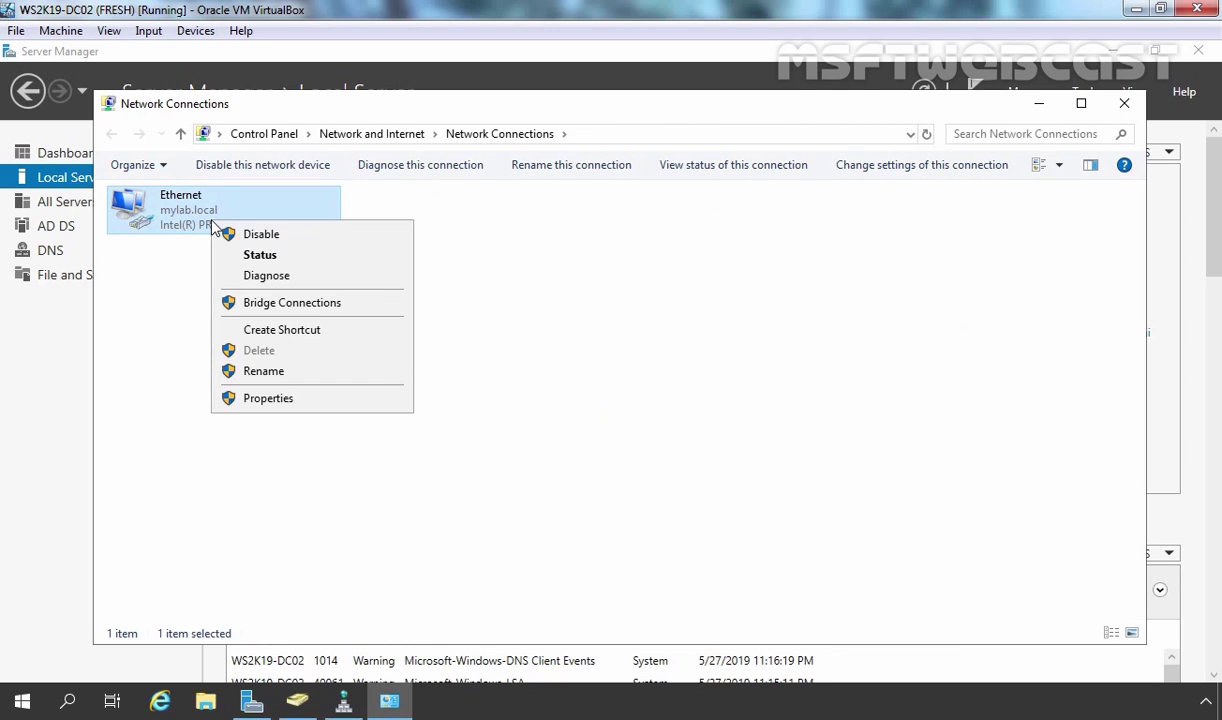
{"action": "left_click", "coordinate": [280, 400]}
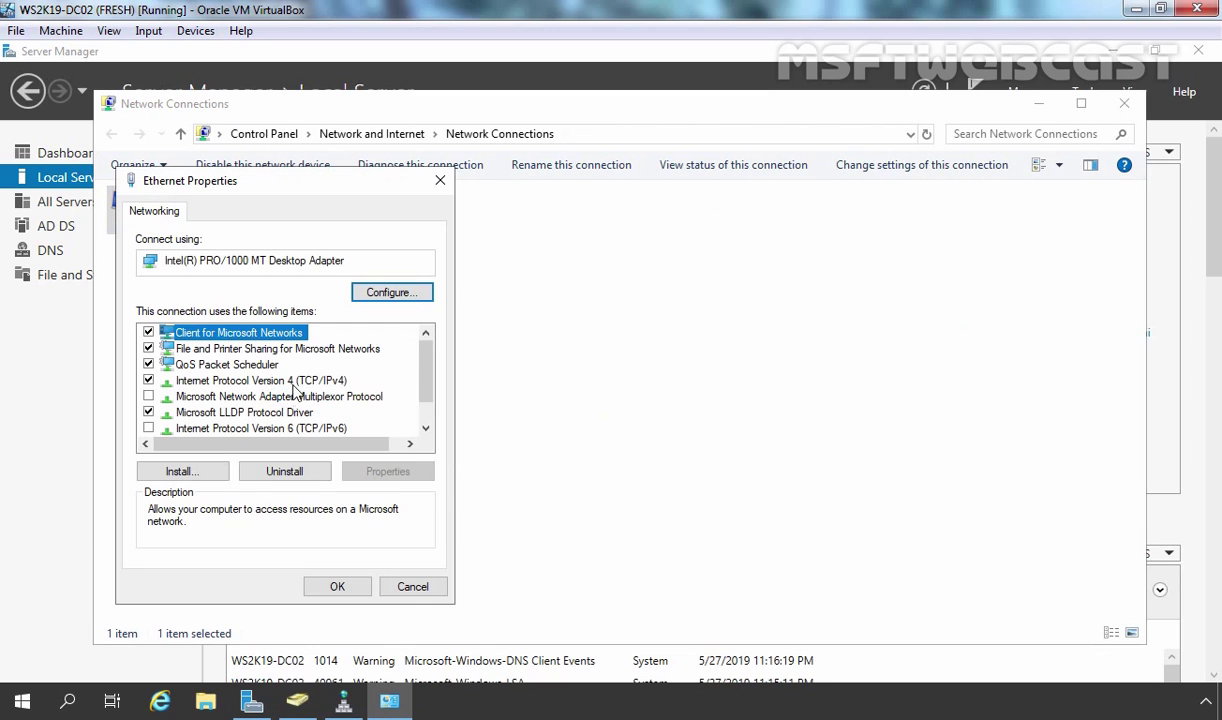
{"action": "left_click", "coordinate": [299, 384]}
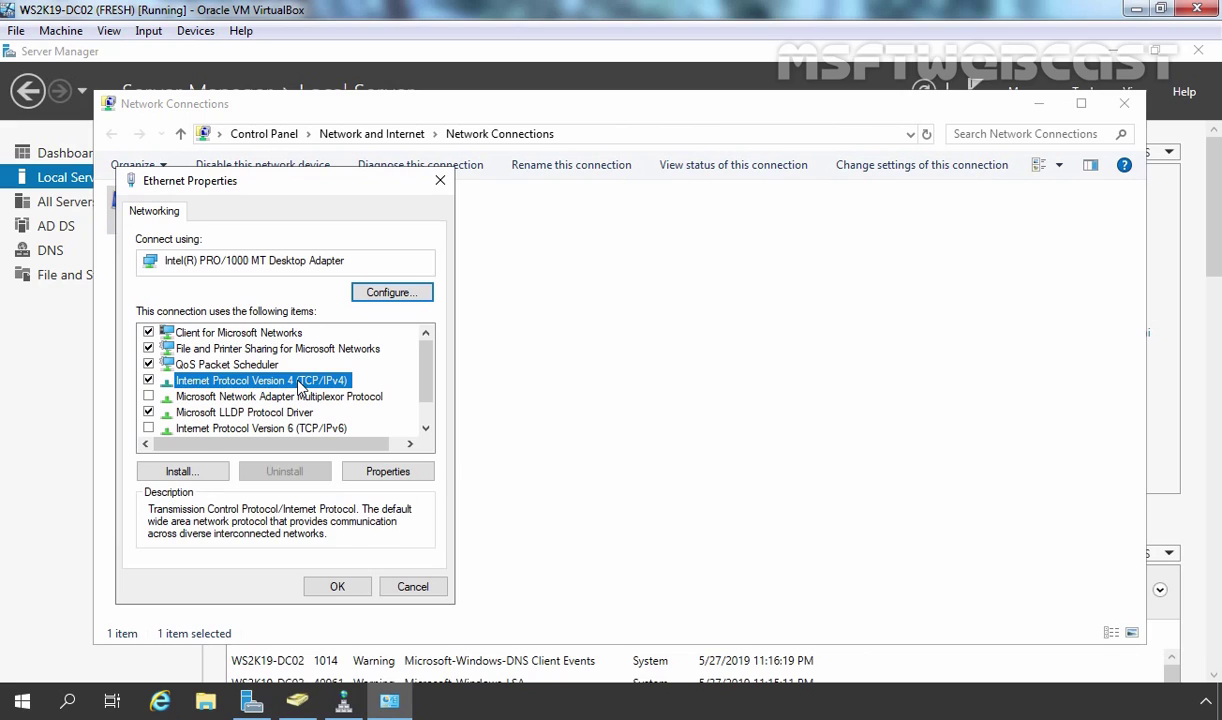
{"action": "left_click", "coordinate": [388, 472]}
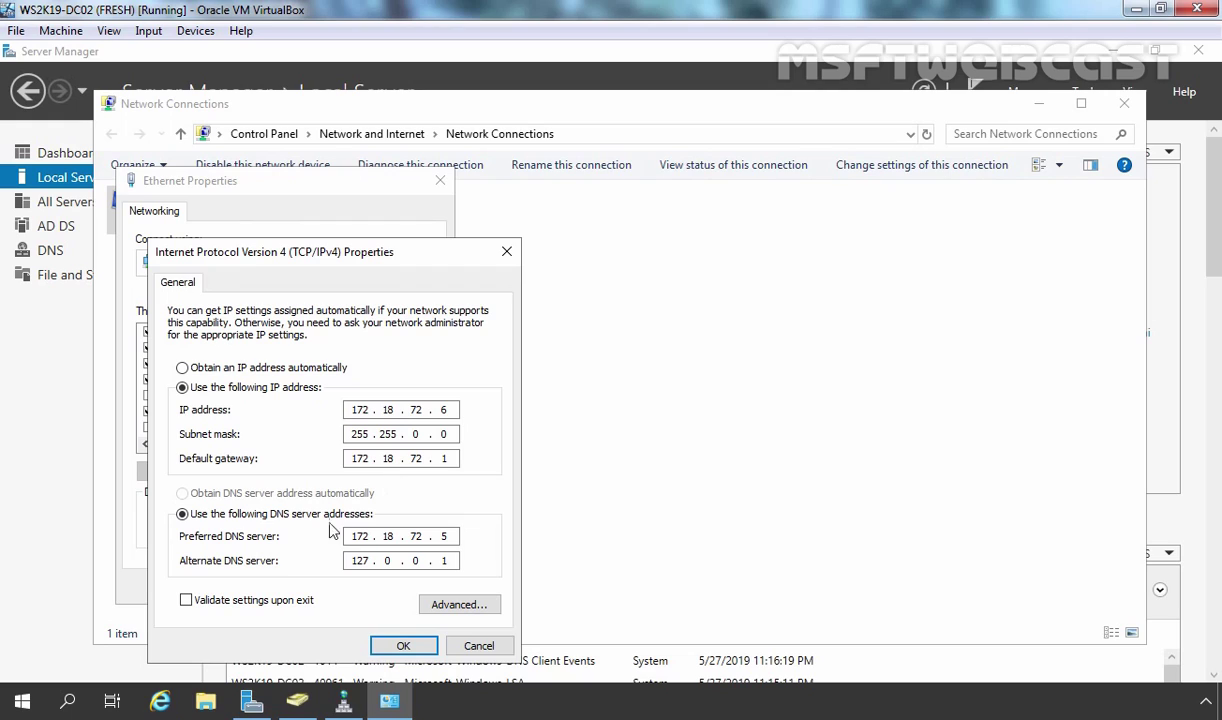
Enter 172.18.72.5 as the alternate DNS server and apply the adapter settings
{"action": "double_click", "coordinate": [443, 536]}
{"action": "double_click", "coordinate": [352, 561]}
{"action": "type", "text": "172"}
{"action": "type", "text": "18.72.5"}
{"action": "left_click", "coordinate": [403, 646]}
{"action": "left_click", "coordinate": [340, 589]}
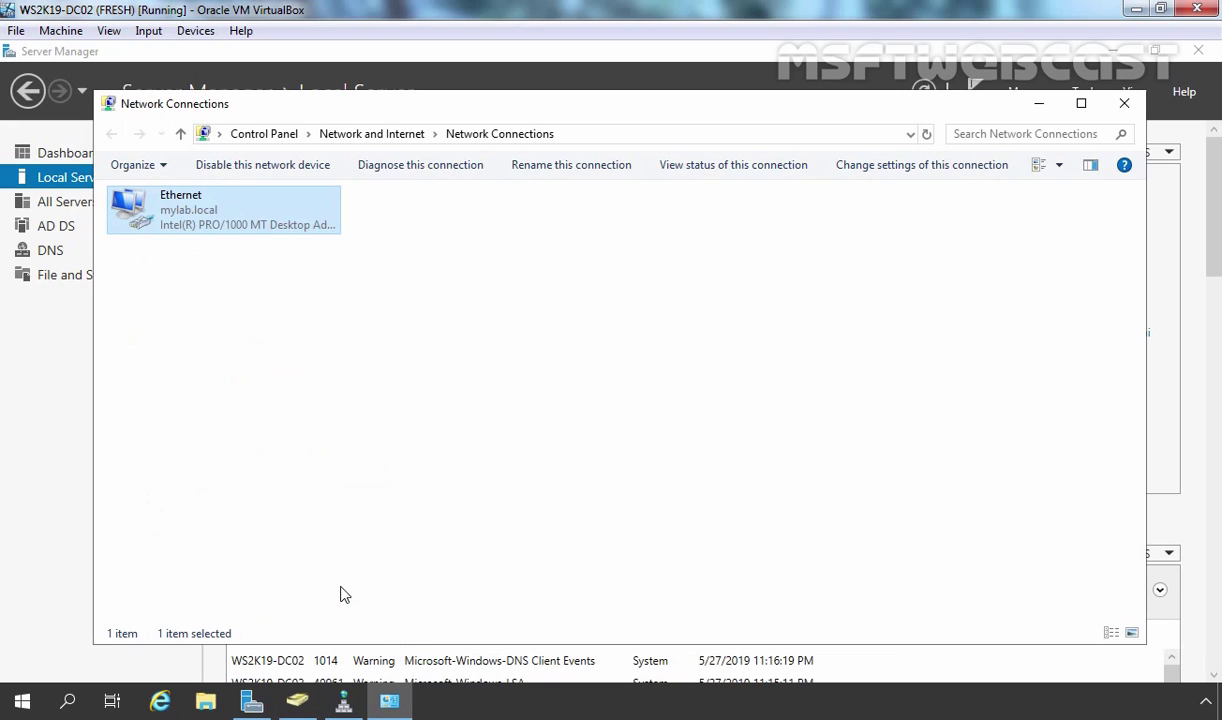
{"action": "left_click", "coordinate": [1124, 104]}
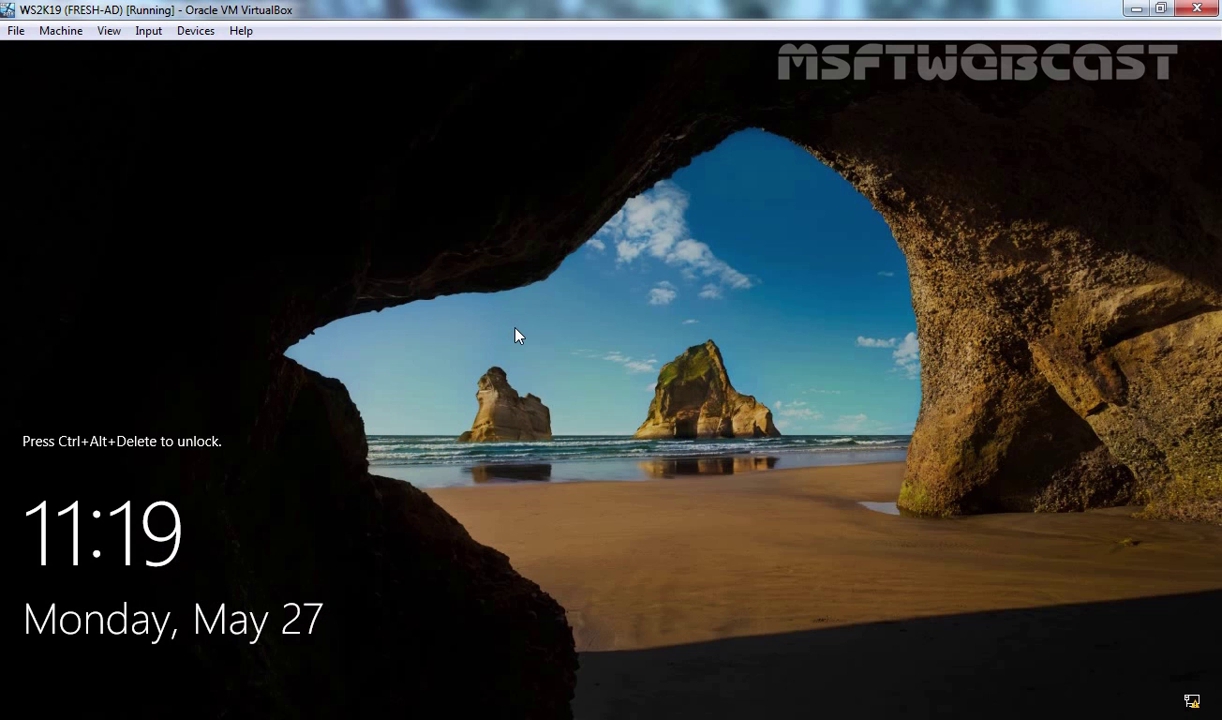
Sign in to WS2K19-DC01 with the administrator password
{"action": "key", "text": "ctrl+alt+Delete"}
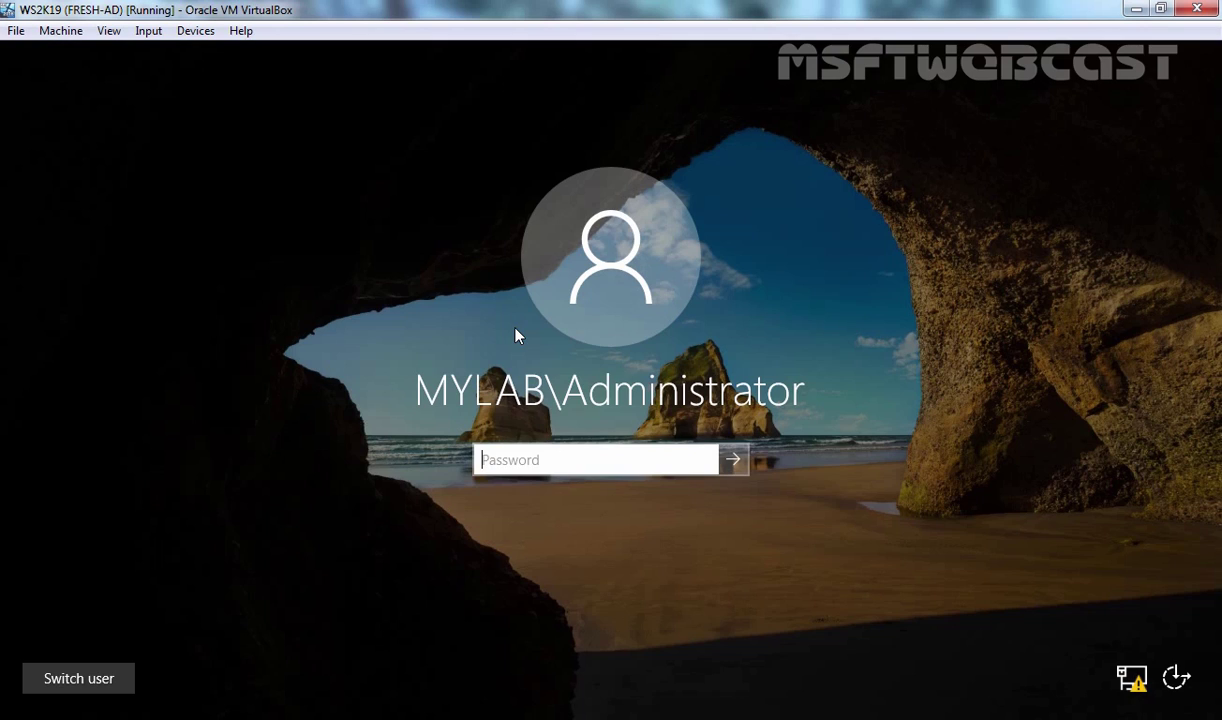
{"action": "key", "text": "Return"}
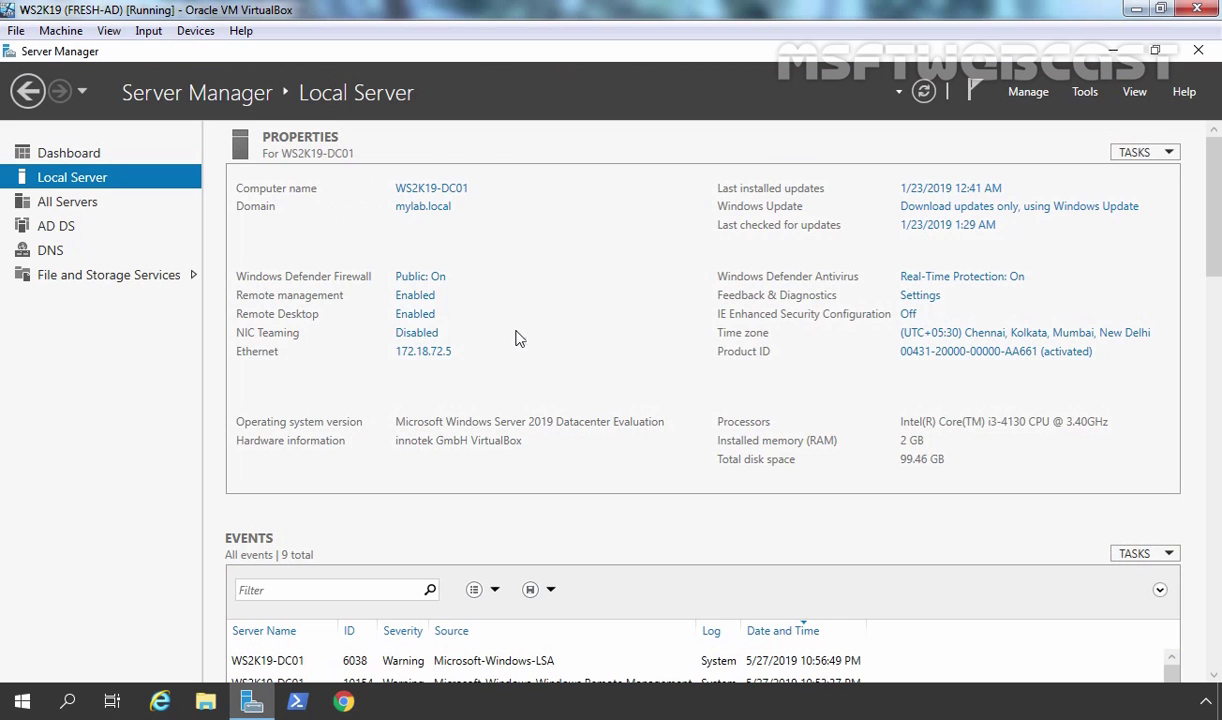
Apply WS2K19-DC01's DNS as 172.18.72.5 preferred, 172.18.72.6 alternate, then return to WS2K19-DC02
{"action": "left_click", "coordinate": [417, 362]}
{"action": "left_click", "coordinate": [175, 205]}
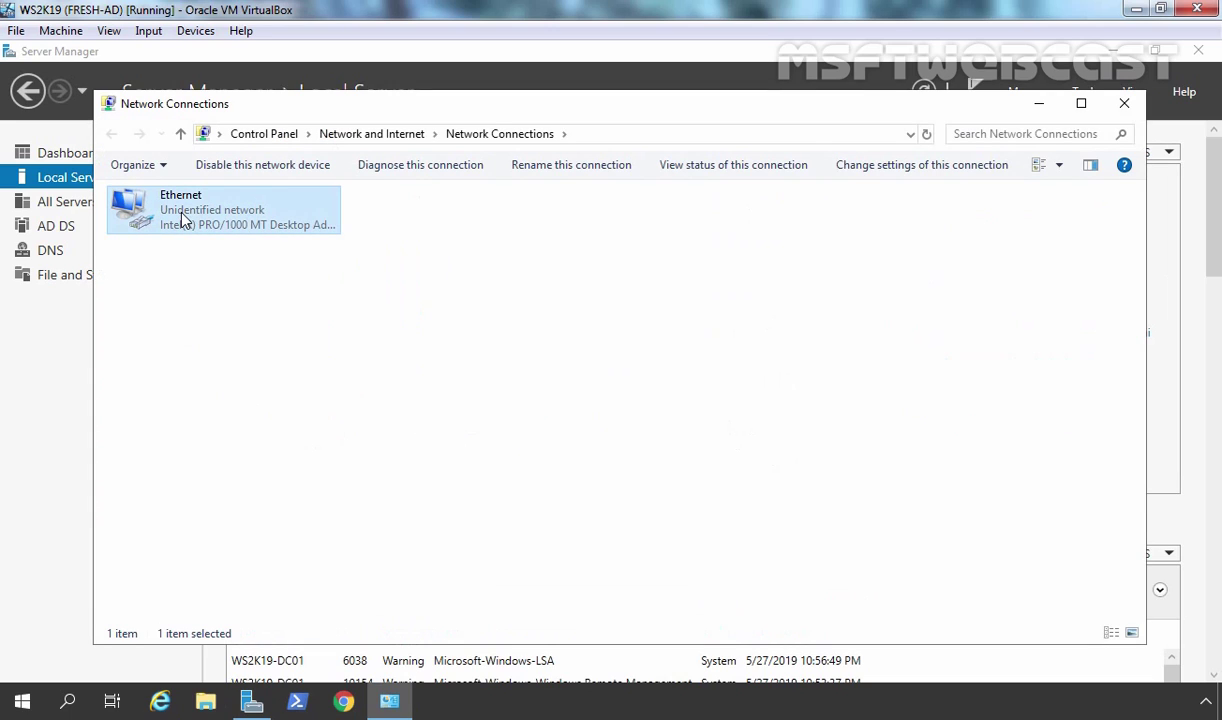
{"action": "right_click", "coordinate": [182, 216]}
{"action": "left_click", "coordinate": [265, 396]}
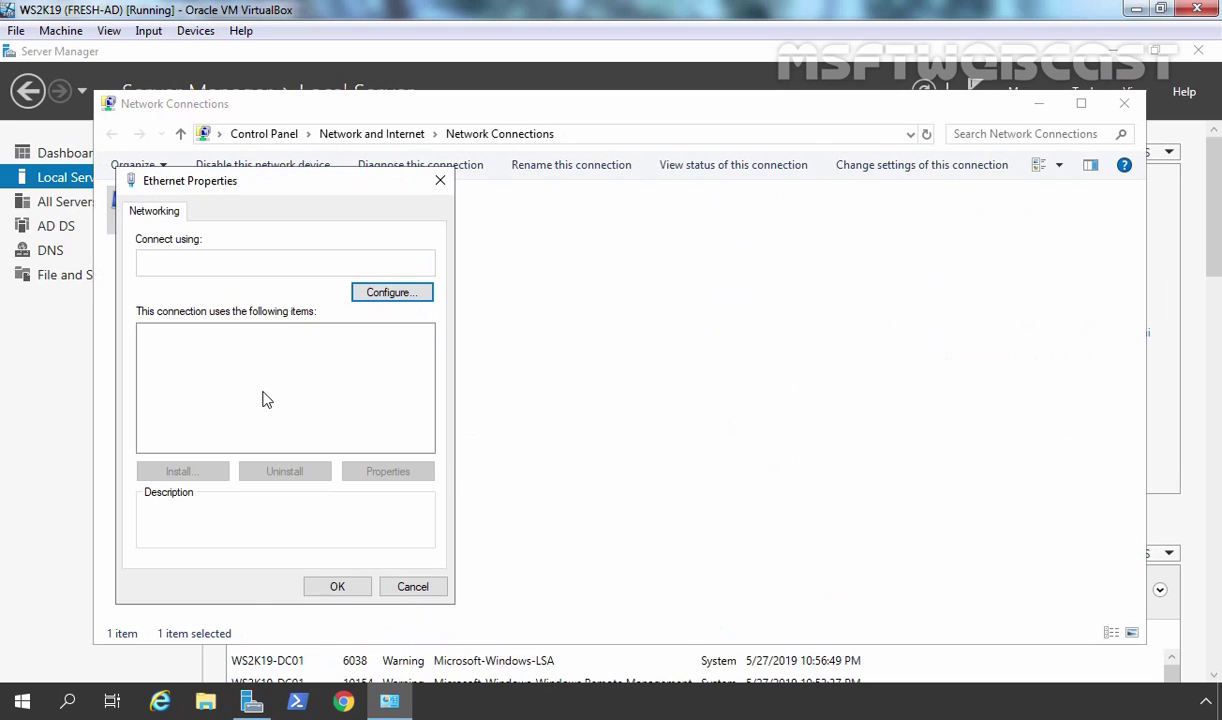
{"action": "left_click", "coordinate": [292, 384]}
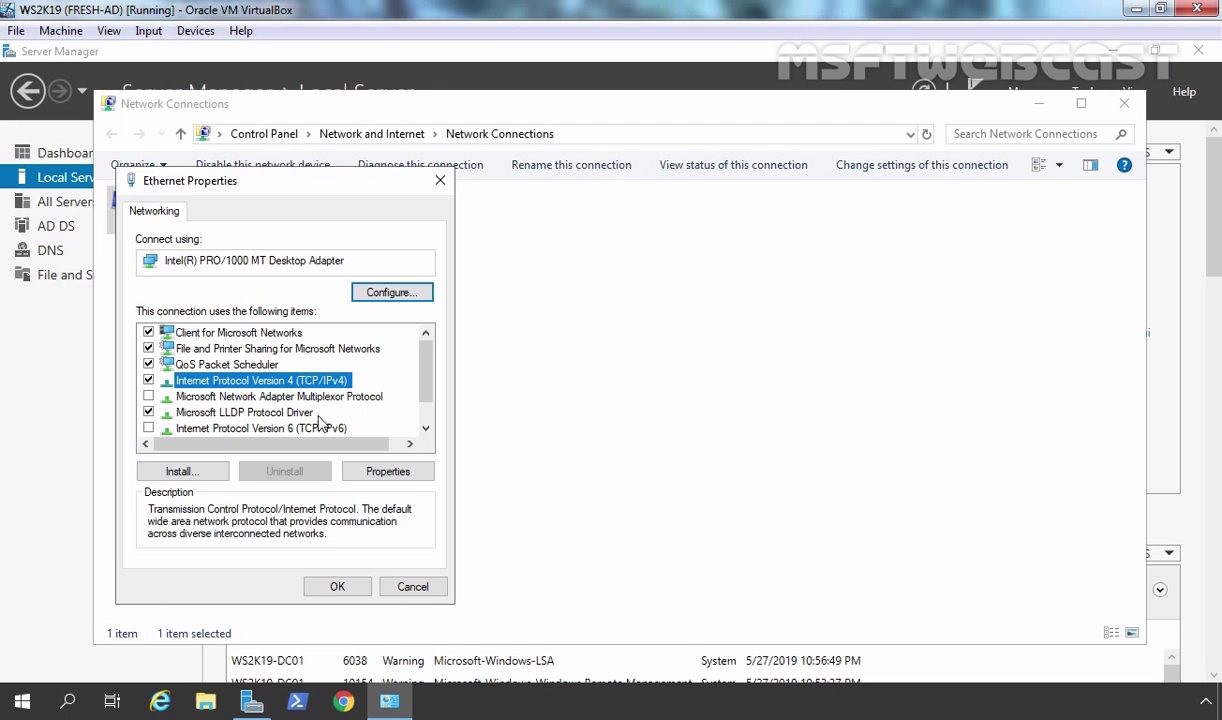
{"action": "left_click", "coordinate": [370, 470]}
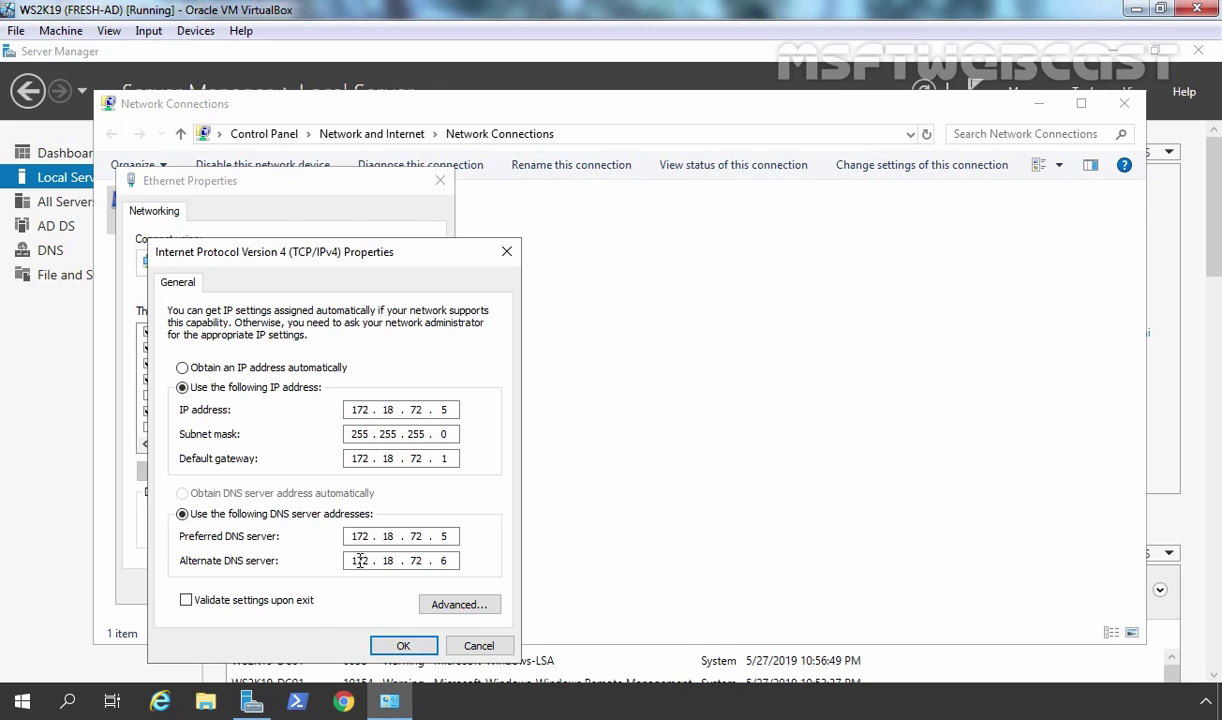
{"action": "left_click", "coordinate": [401, 645]}
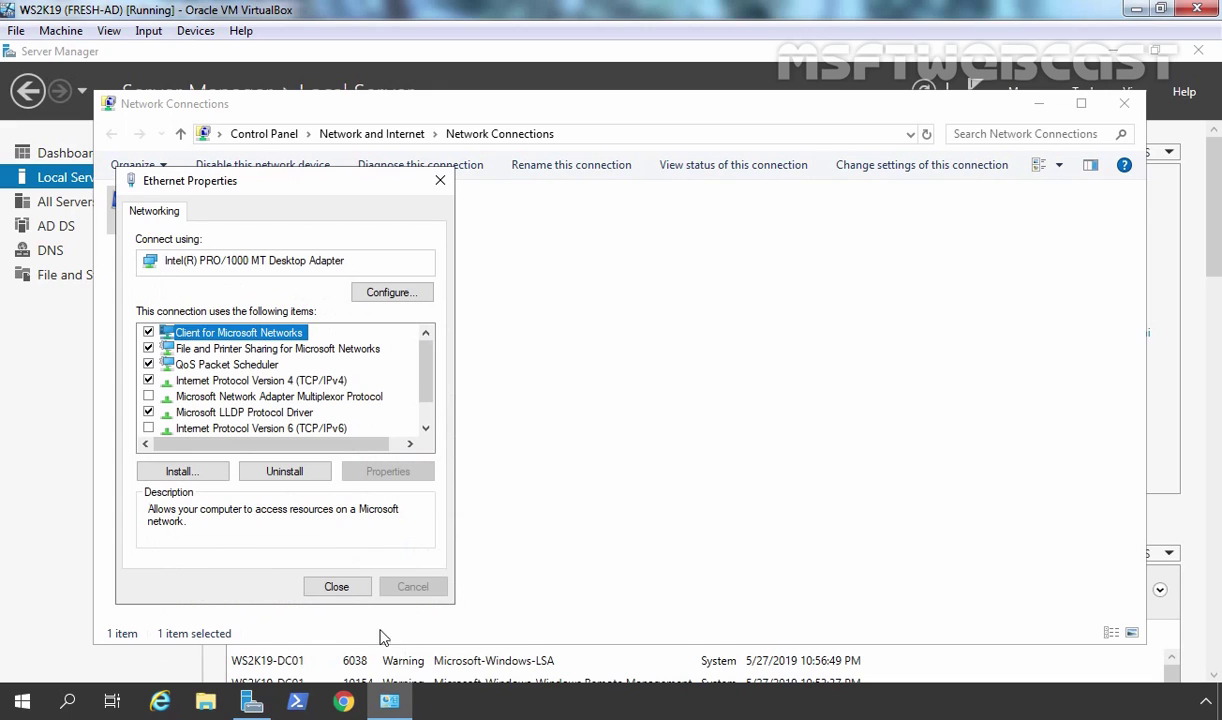
{"action": "left_click", "coordinate": [336, 588]}
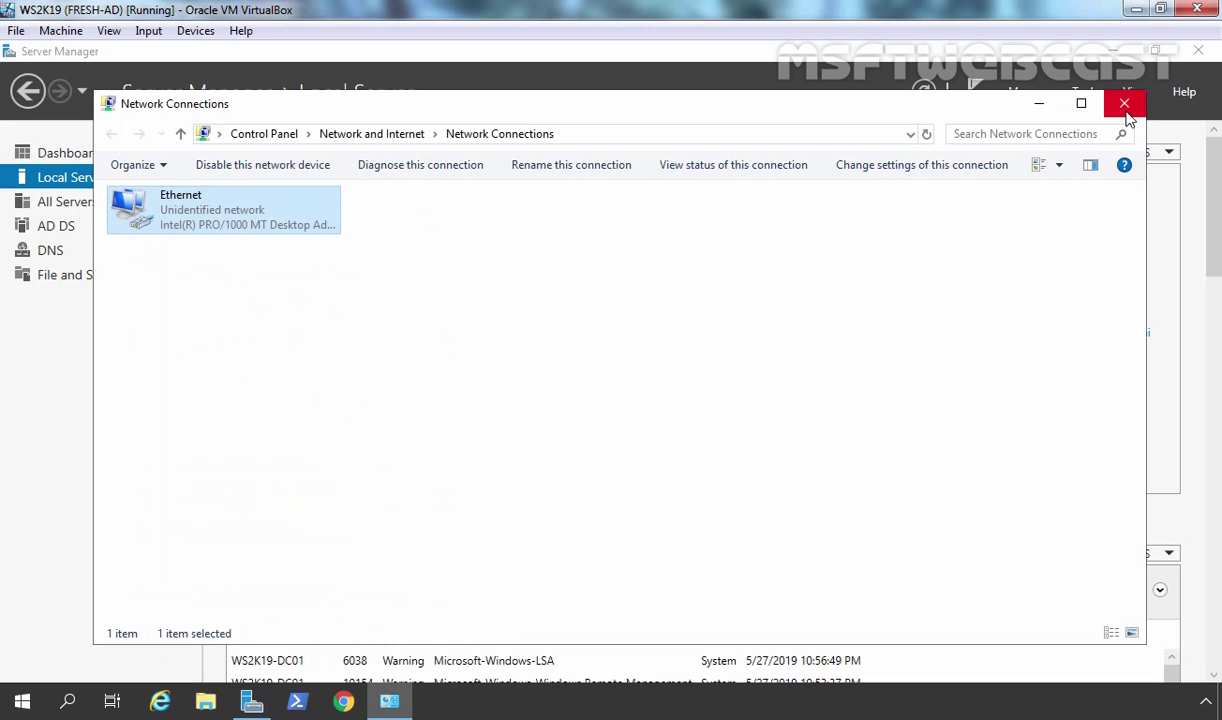
{"action": "left_click", "coordinate": [1124, 103]}
{"action": "key", "text": "alt+Tab"}
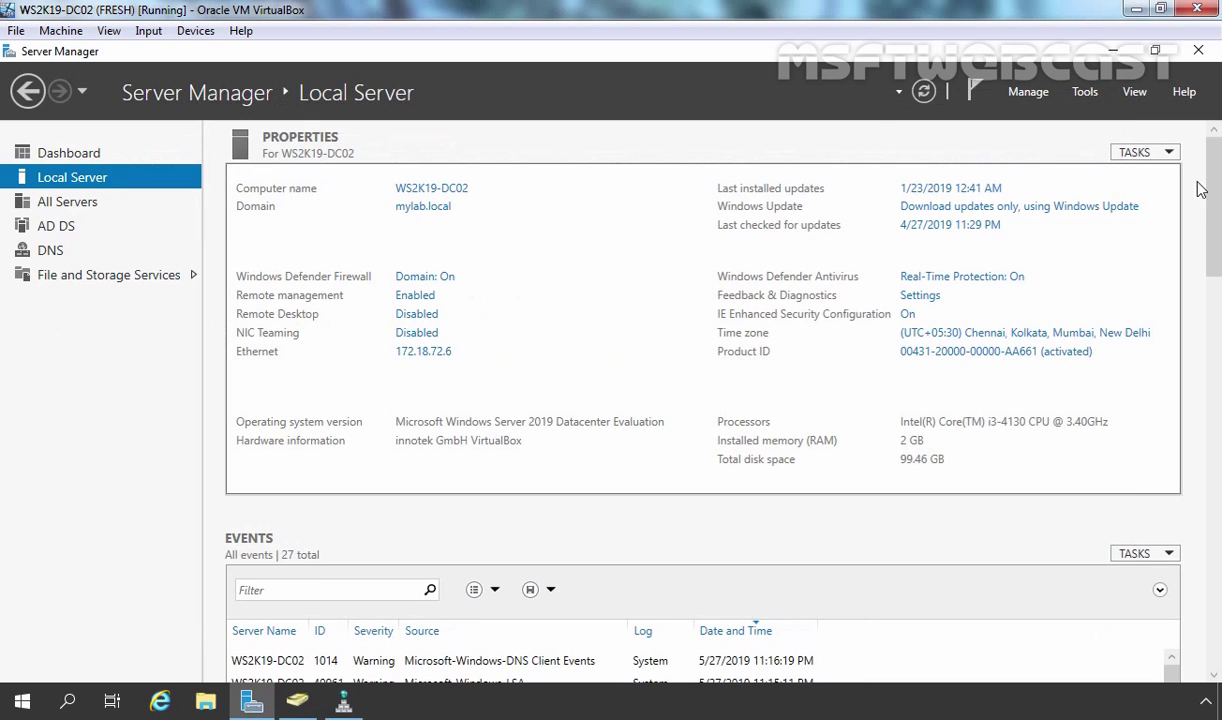
Launch Active Directory Sites and Services and expand Sites > Default-First-Site-Name > Servers, maximized
{"action": "left_click", "coordinate": [1080, 94]}
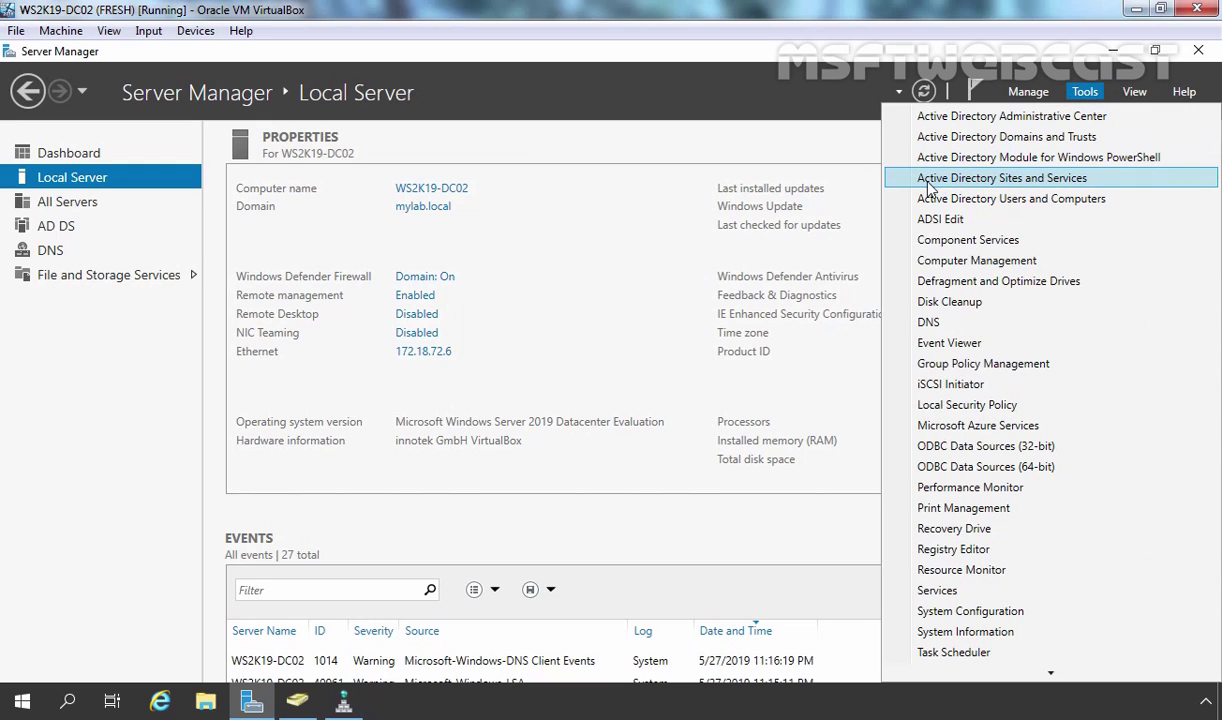
{"action": "left_click", "coordinate": [1041, 180]}
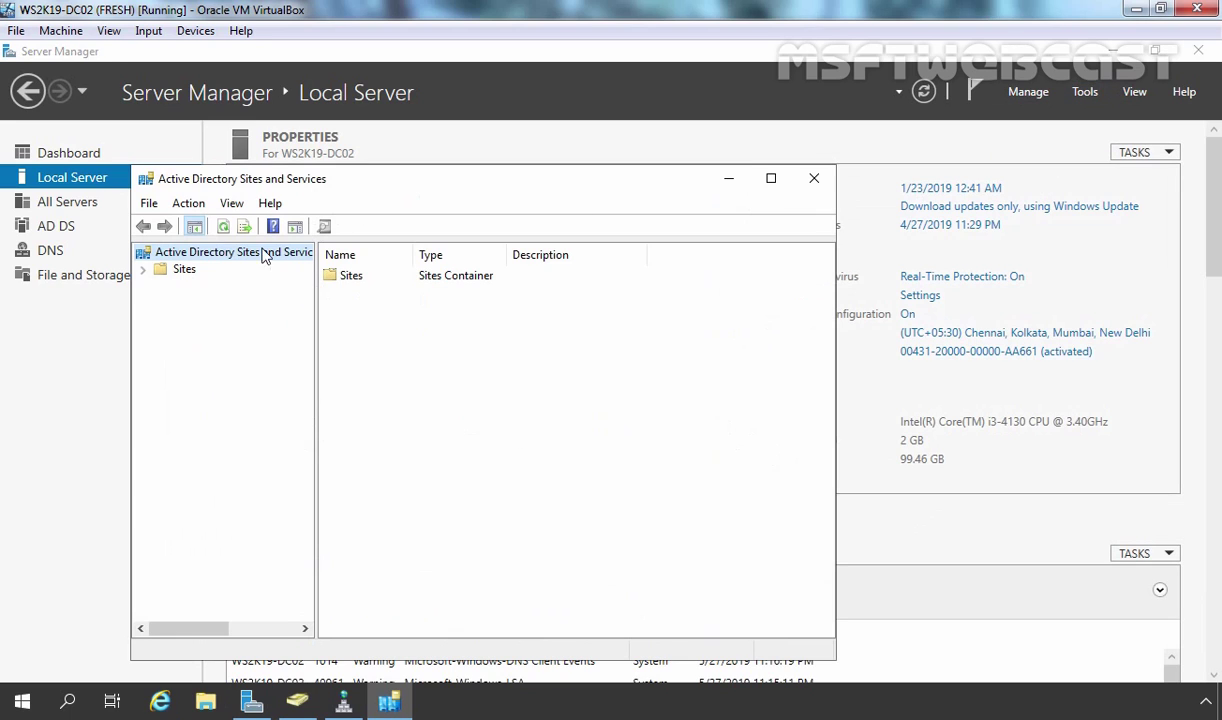
{"action": "double_click", "coordinate": [183, 270]}
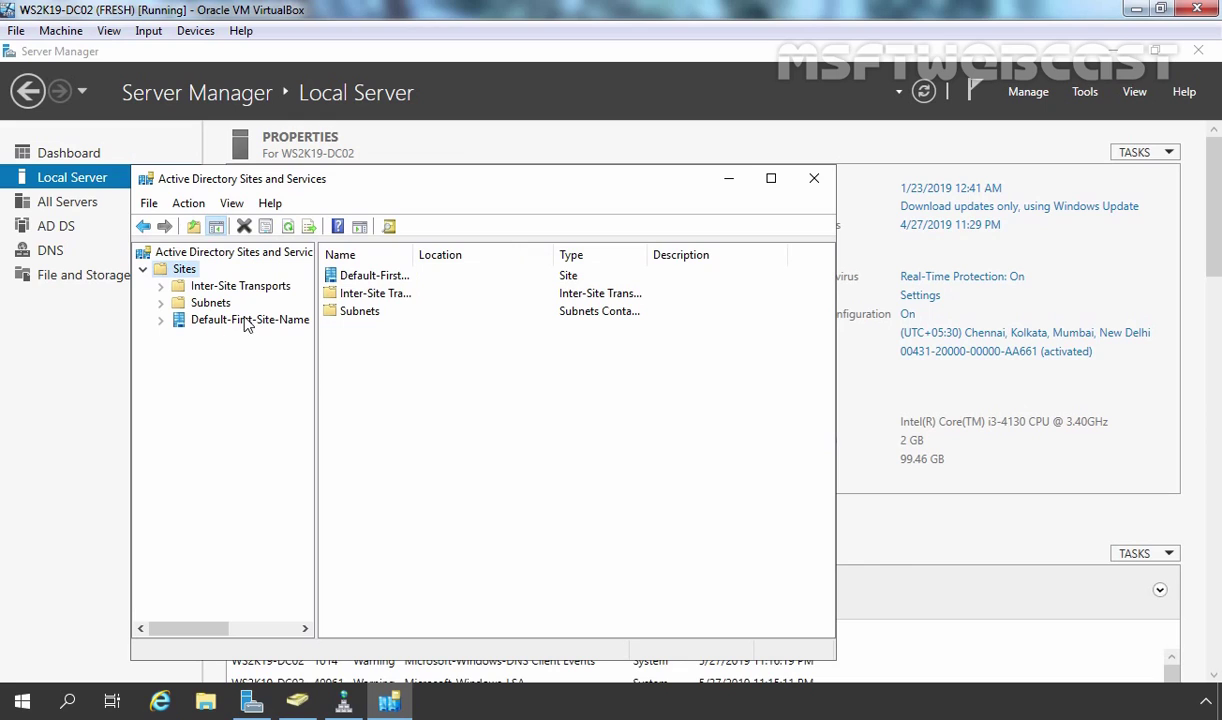
{"action": "left_click", "coordinate": [241, 319]}
{"action": "left_click", "coordinate": [160, 319]}
{"action": "left_click", "coordinate": [181, 337]}
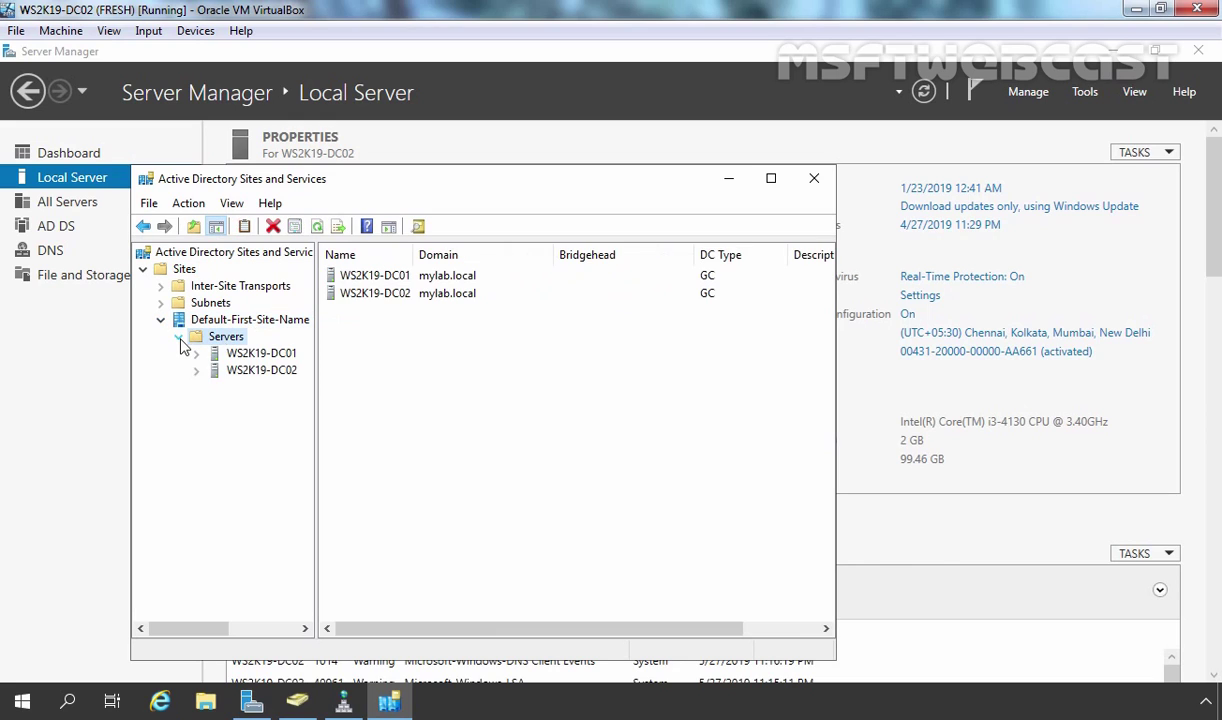
{"action": "left_click", "coordinate": [771, 178]}
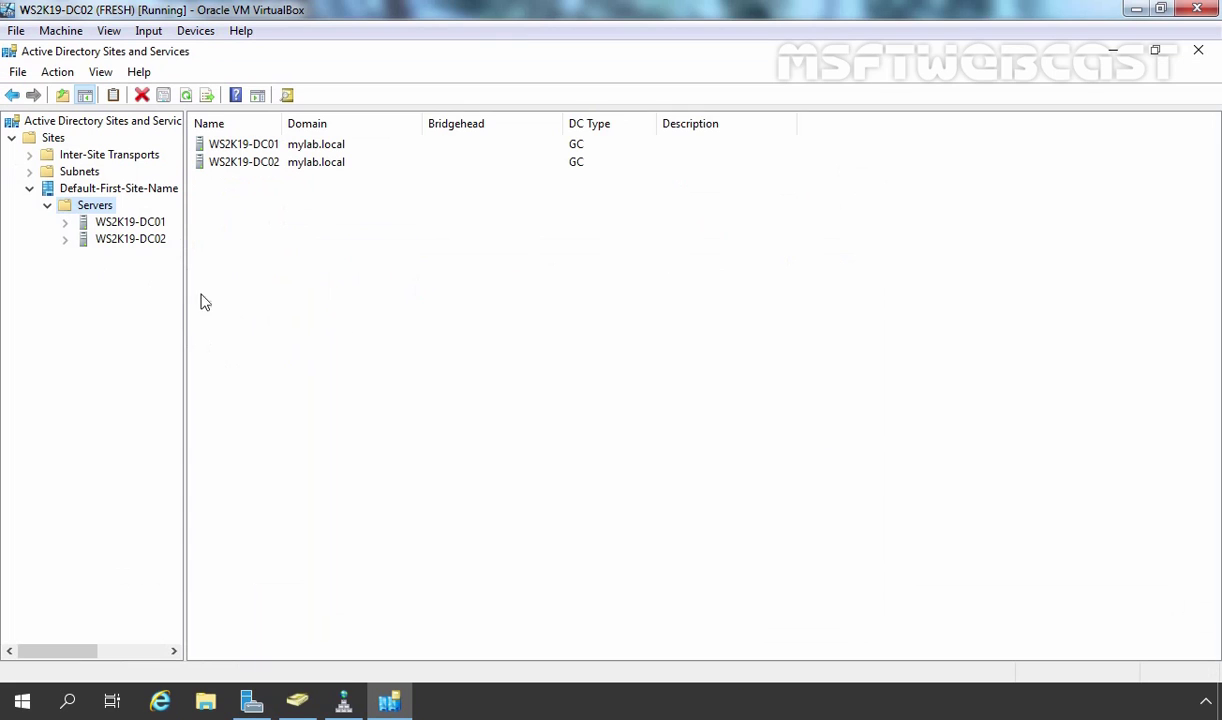
Expand WS2K19-DC01 and WS2K19-DC02 to their NTDS Settings and select DC02's NTDS Settings
{"action": "left_click_drag", "start_coordinate": [185, 285], "coordinate": [296, 282]}
{"action": "left_click", "coordinate": [124, 221]}
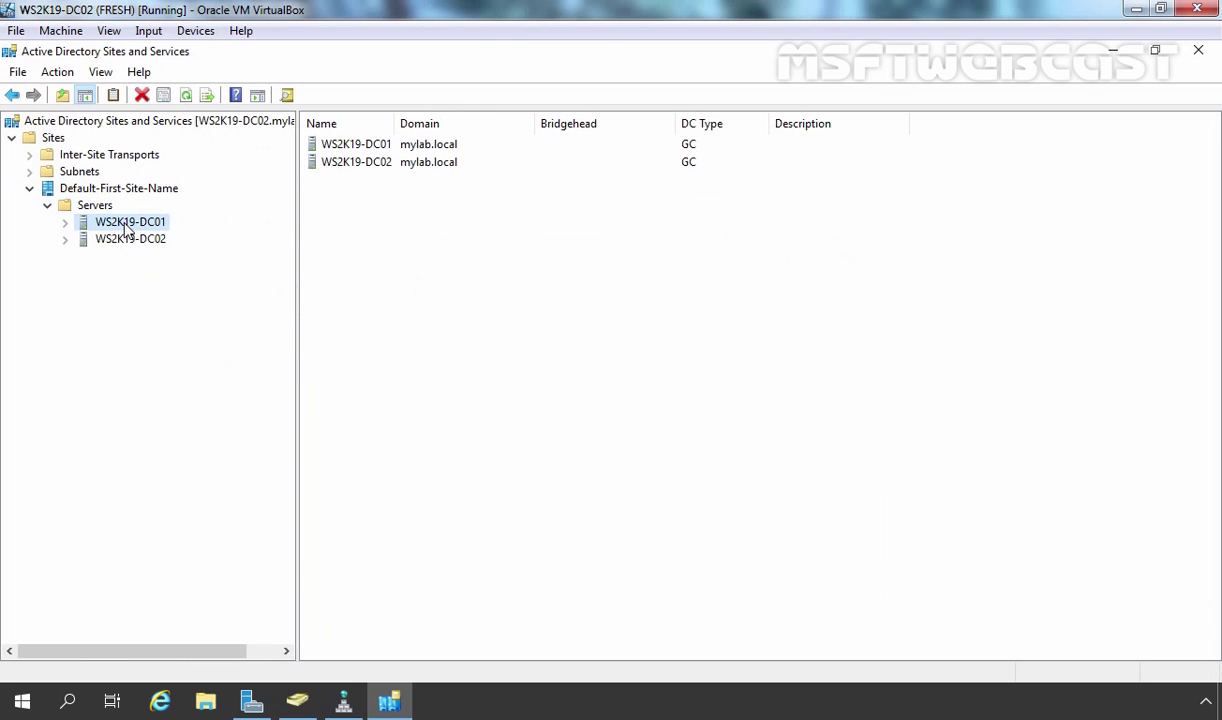
{"action": "double_click", "coordinate": [125, 224]}
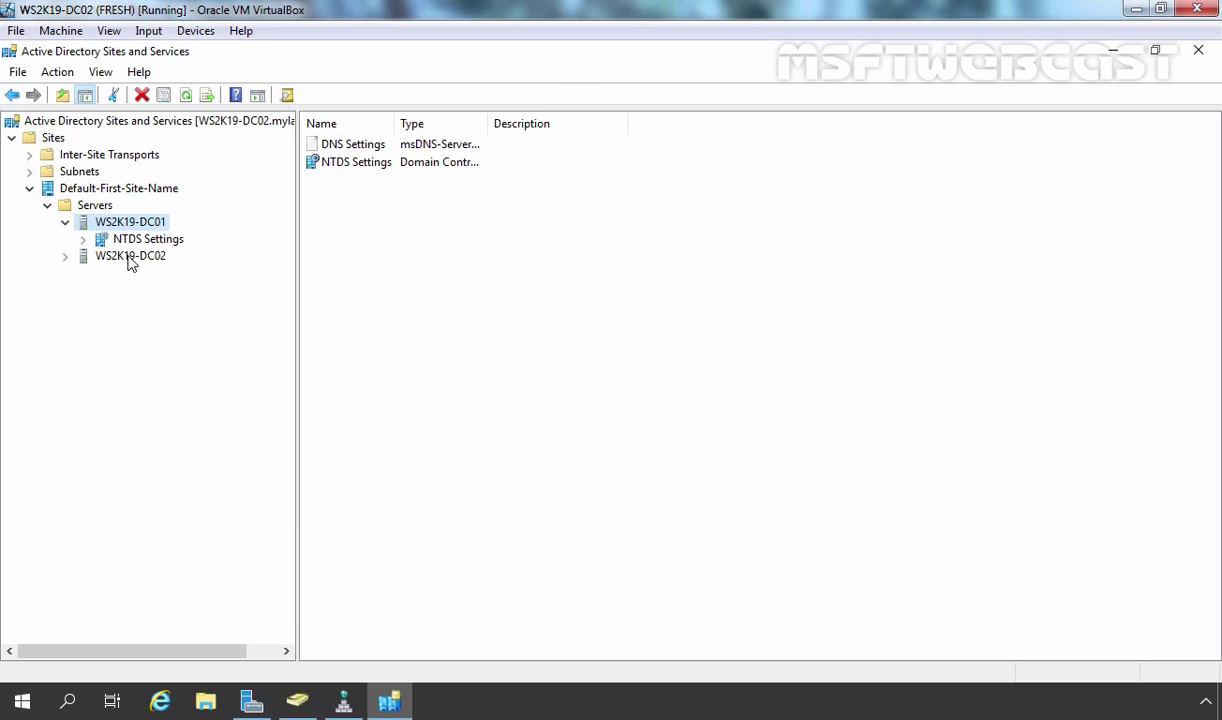
{"action": "left_click", "coordinate": [124, 256]}
{"action": "double_click", "coordinate": [128, 259]}
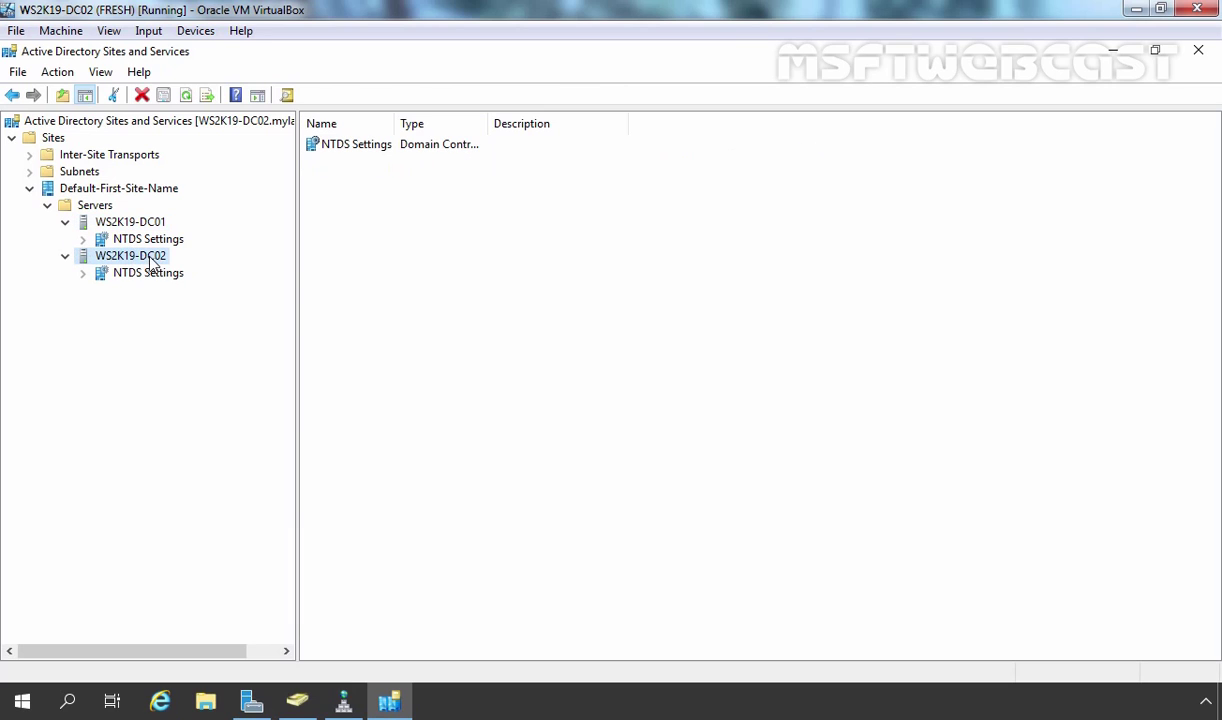
{"action": "left_click", "coordinate": [150, 282]}
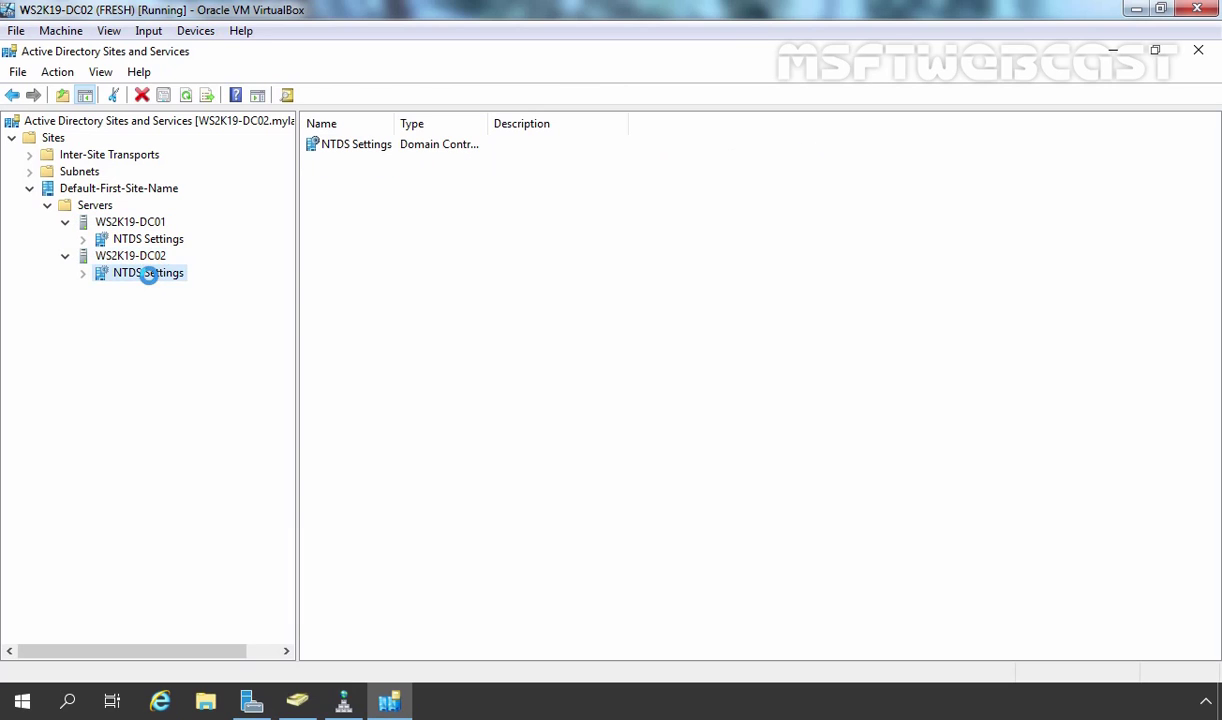
Run Check Replication Topology on WS2K19-DC02's NTDS Settings and refresh its connection list
{"action": "right_click", "coordinate": [150, 282]}
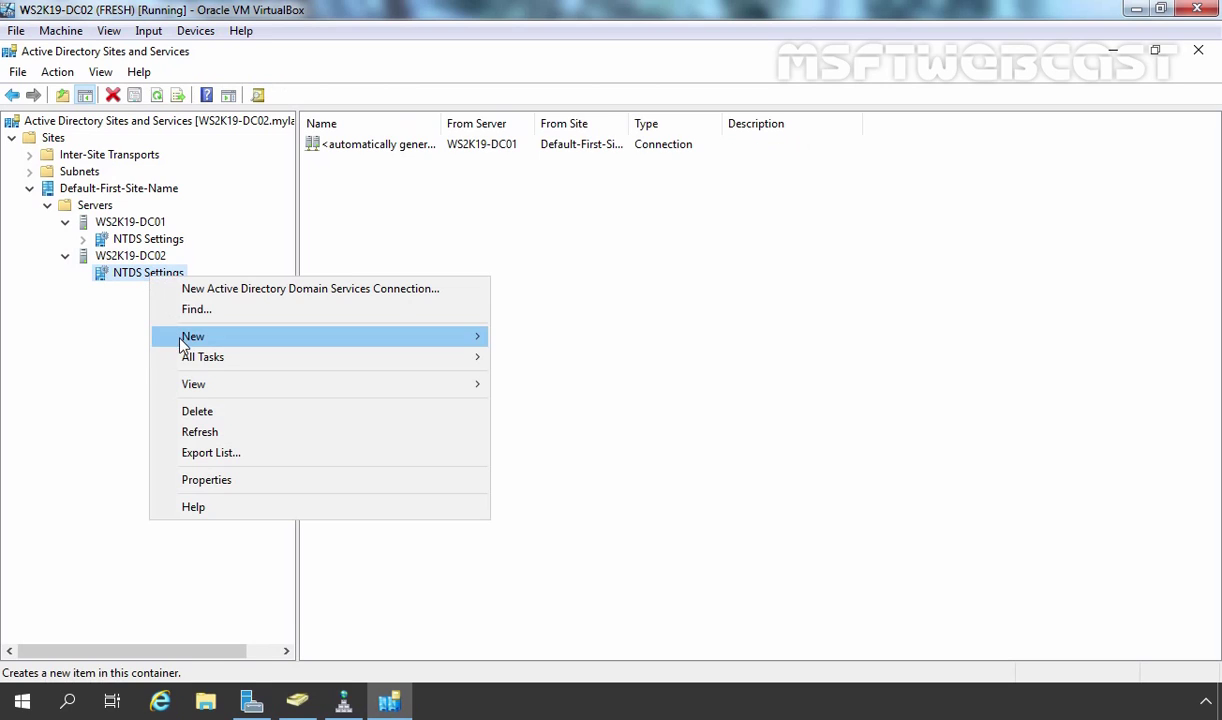
{"action": "mouse_move", "coordinate": [274, 360]}
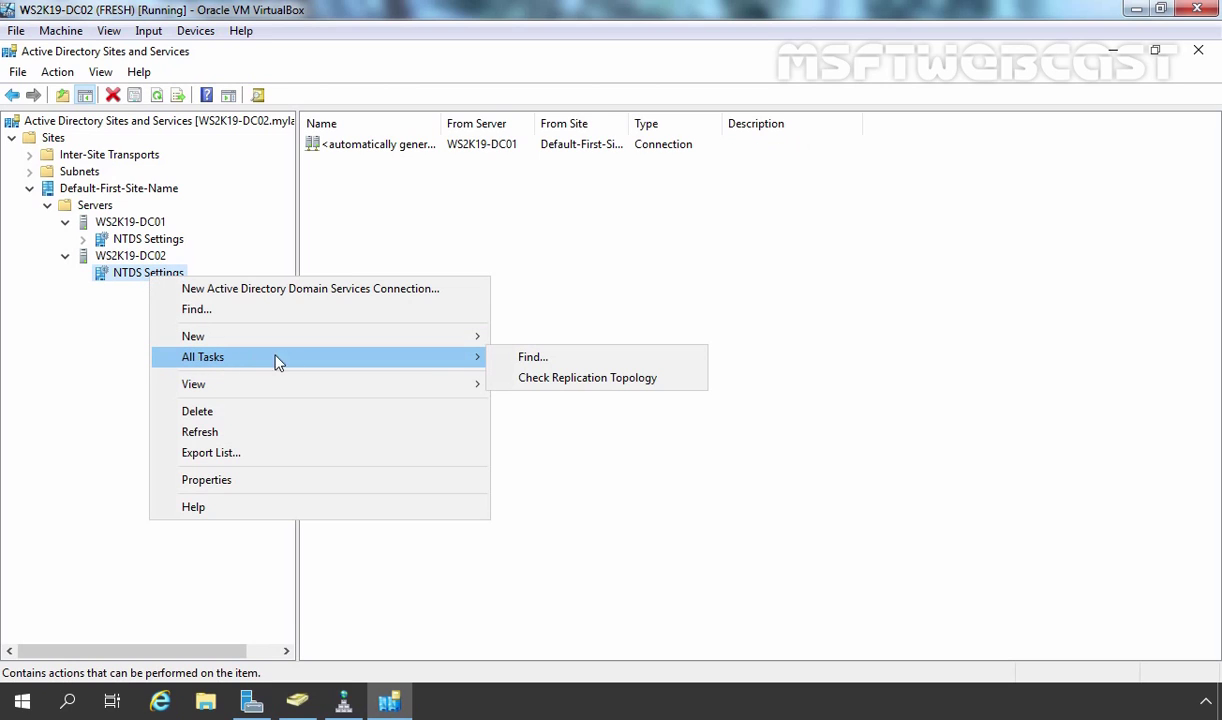
{"action": "left_click", "coordinate": [597, 378]}
{"action": "left_click", "coordinate": [756, 452]}
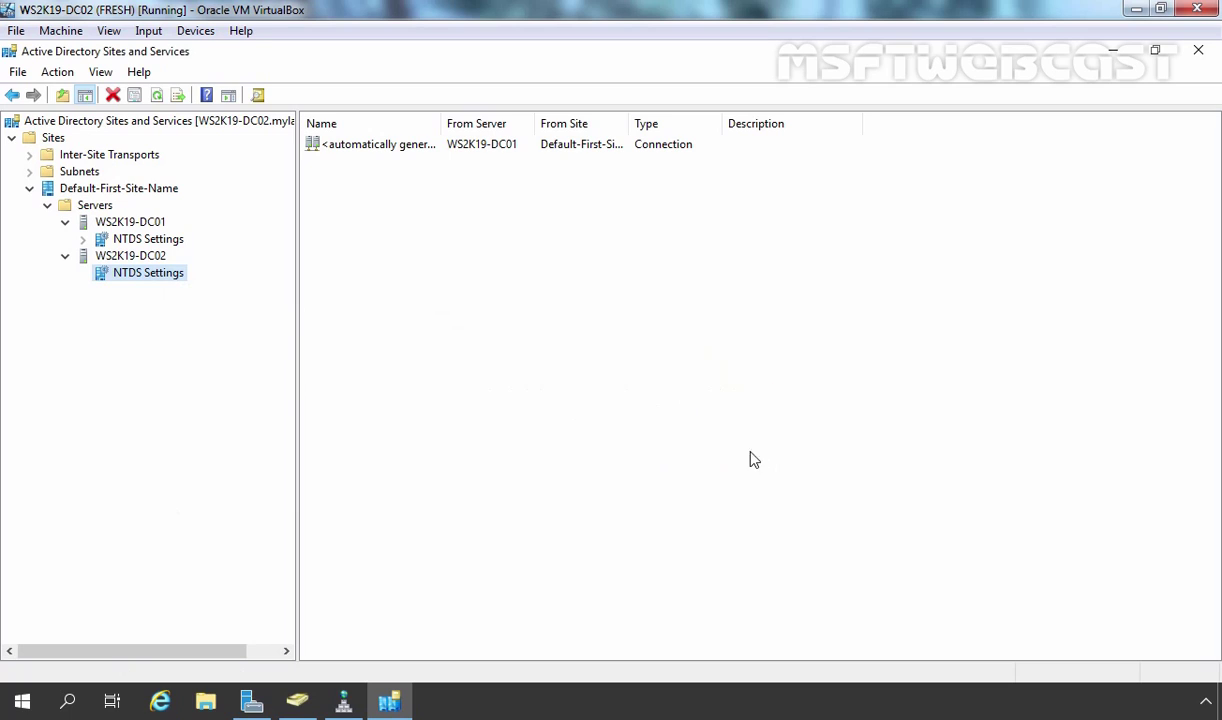
{"action": "right_click", "coordinate": [465, 210]}
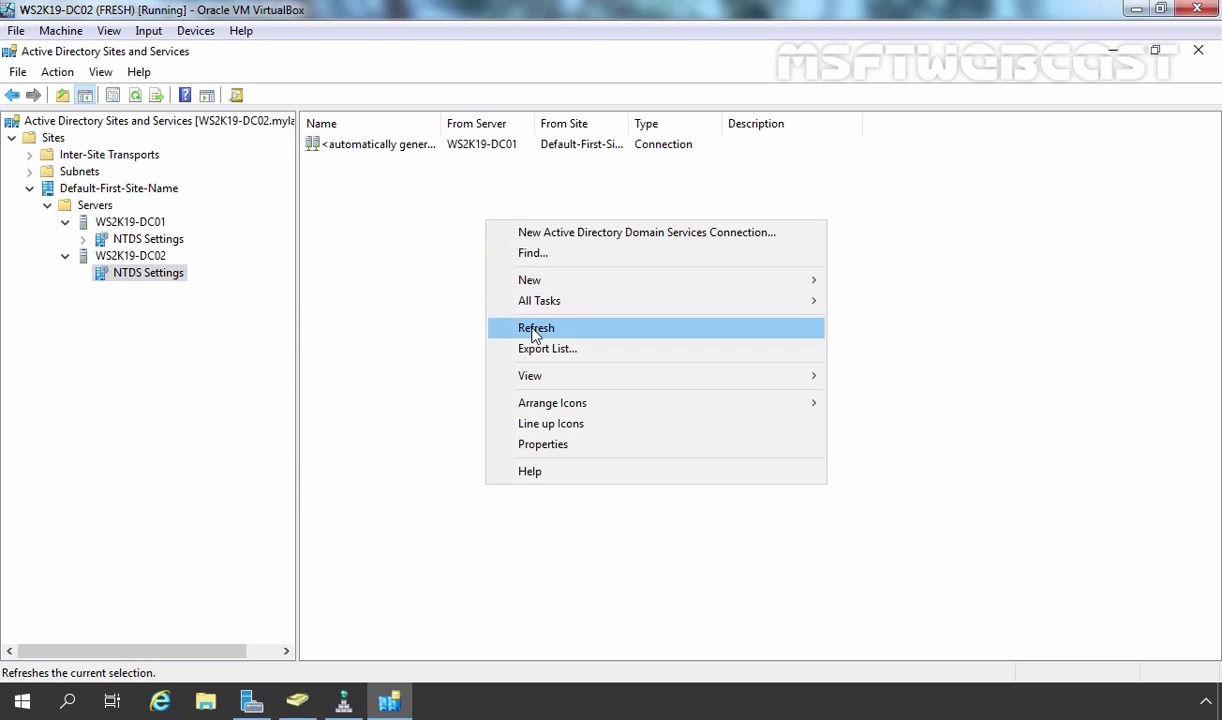
{"action": "left_click", "coordinate": [532, 329]}
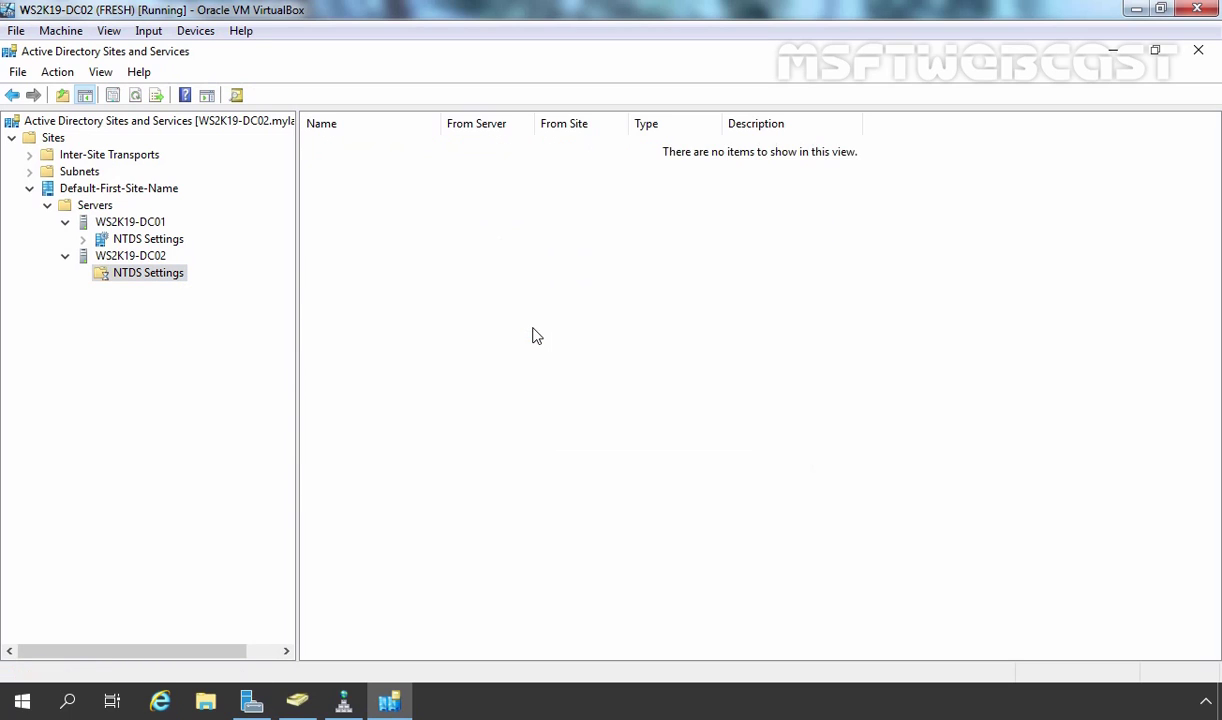
Replicate the automatically generated connection from WS2K19-DC01 now and confirm the success message
{"action": "double_click", "coordinate": [443, 123]}
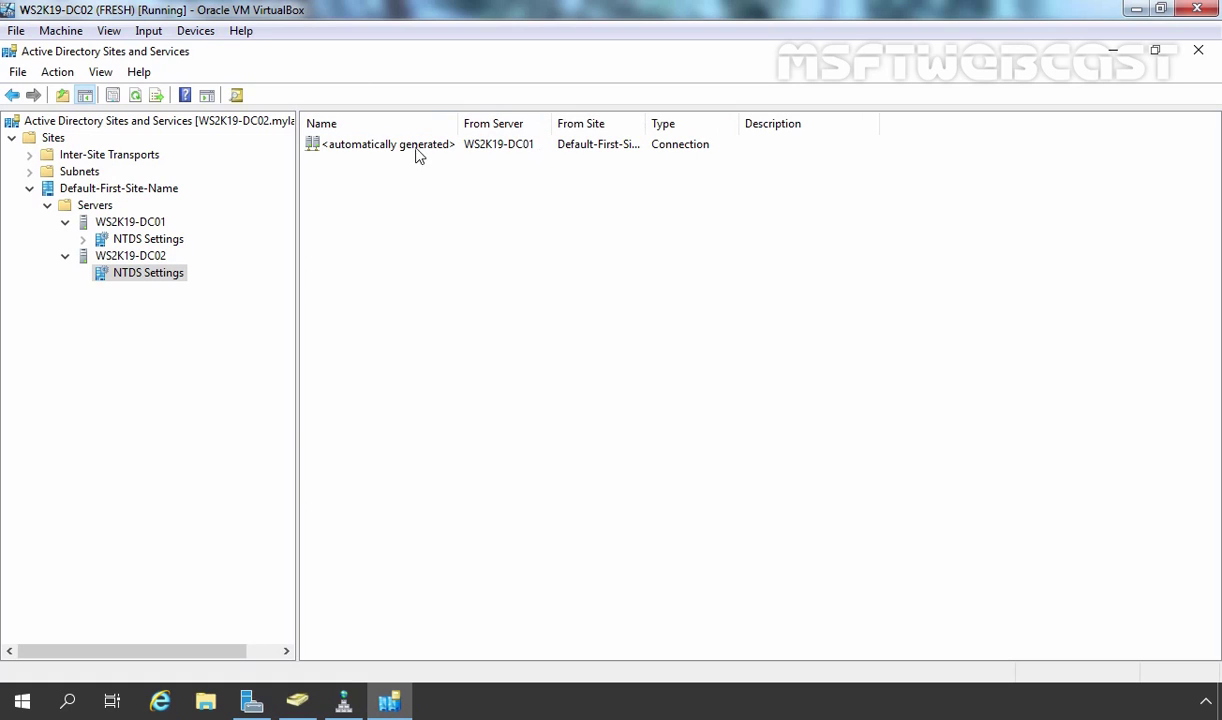
{"action": "left_click", "coordinate": [380, 148]}
{"action": "right_click", "coordinate": [380, 148]}
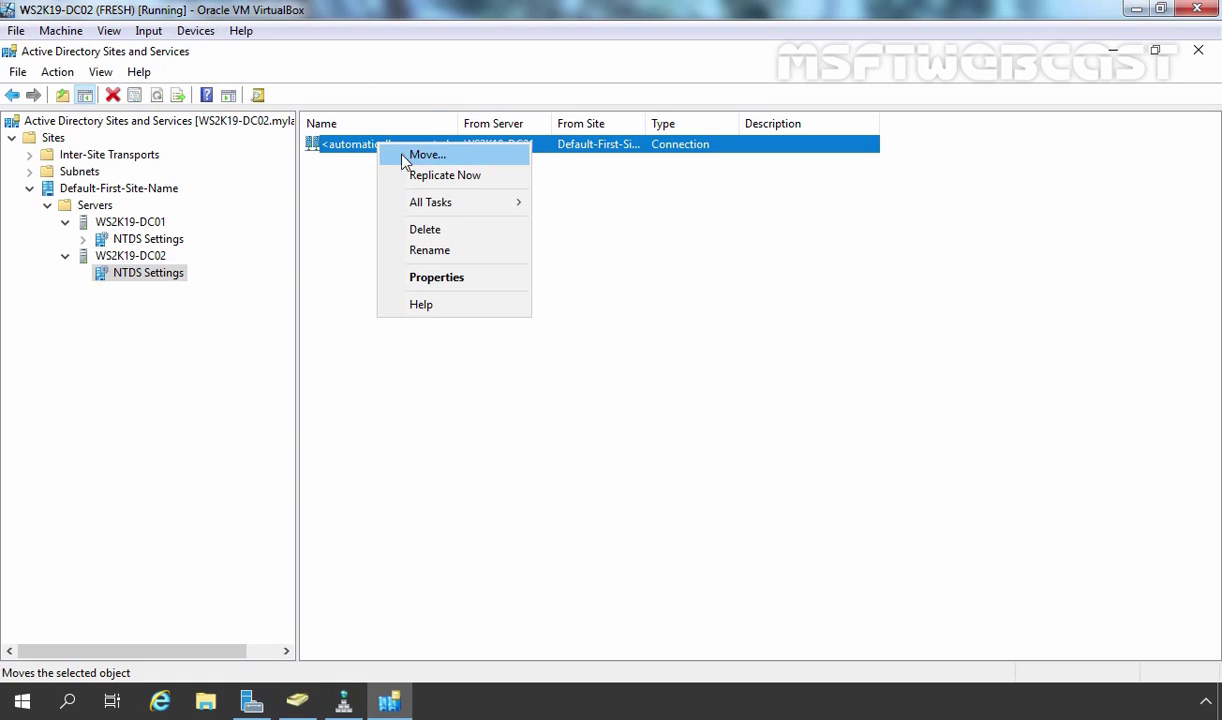
{"action": "left_click", "coordinate": [414, 178]}
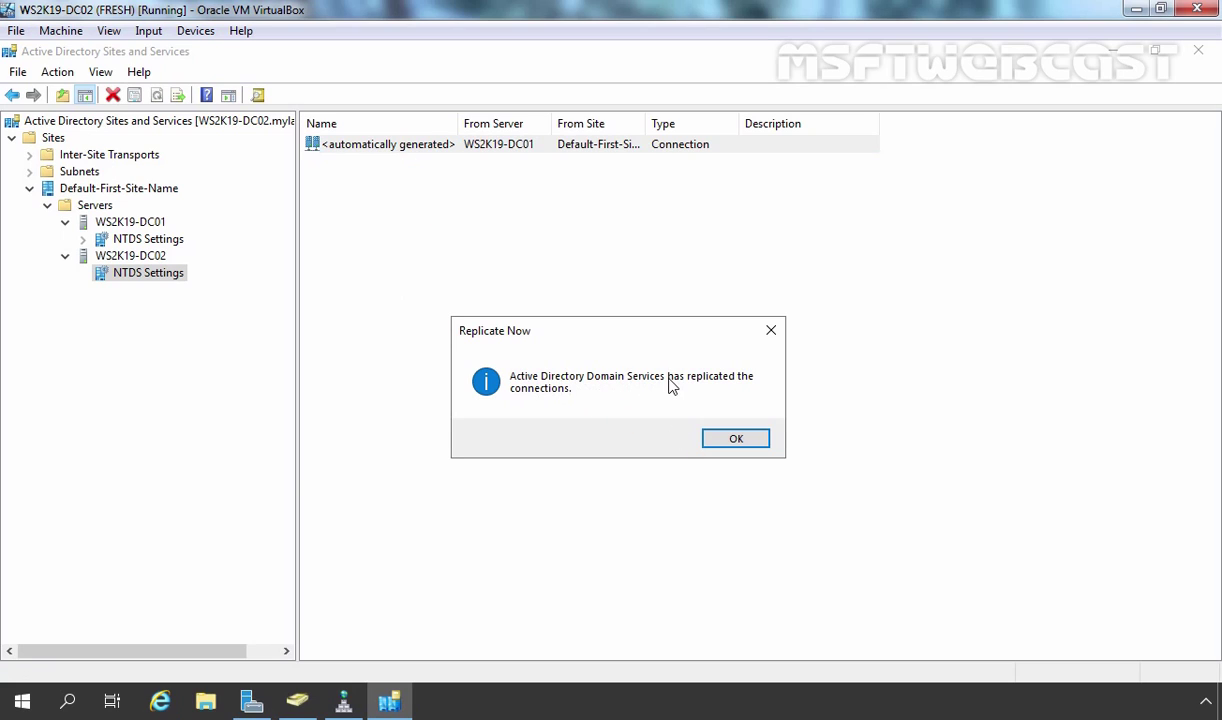
{"action": "left_click", "coordinate": [736, 439]}
{"action": "left_click", "coordinate": [150, 280]}
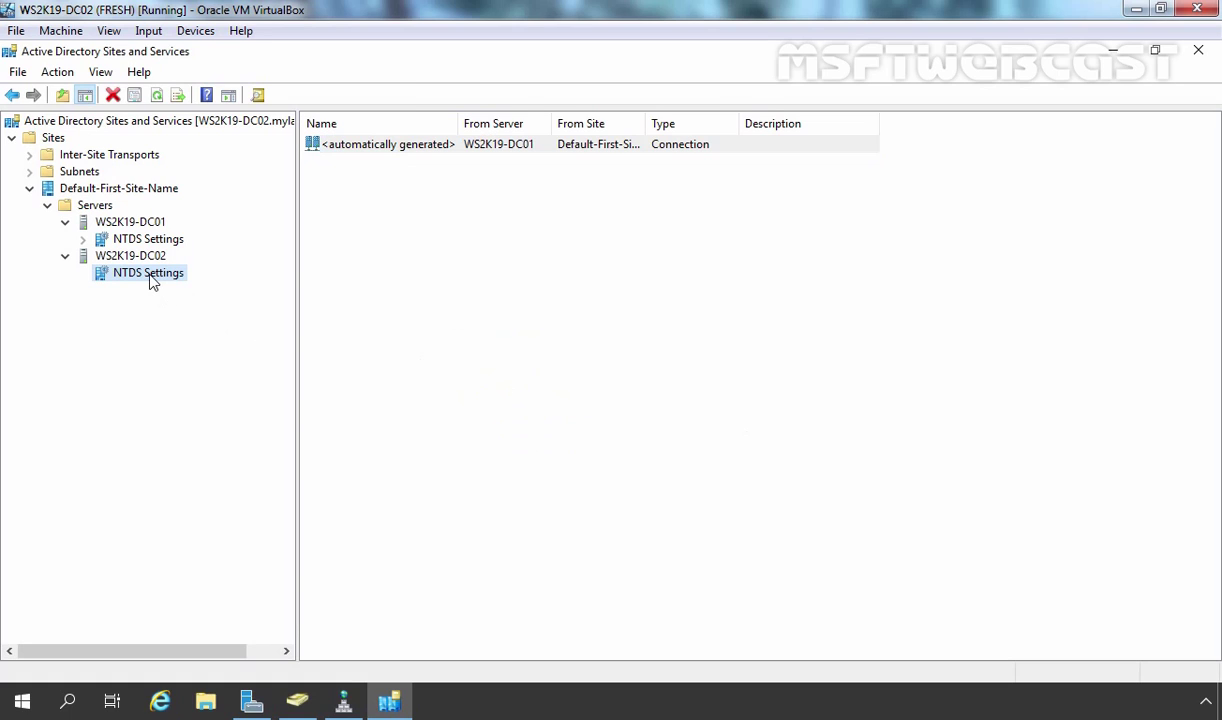
{"action": "right_click", "coordinate": [150, 280]}
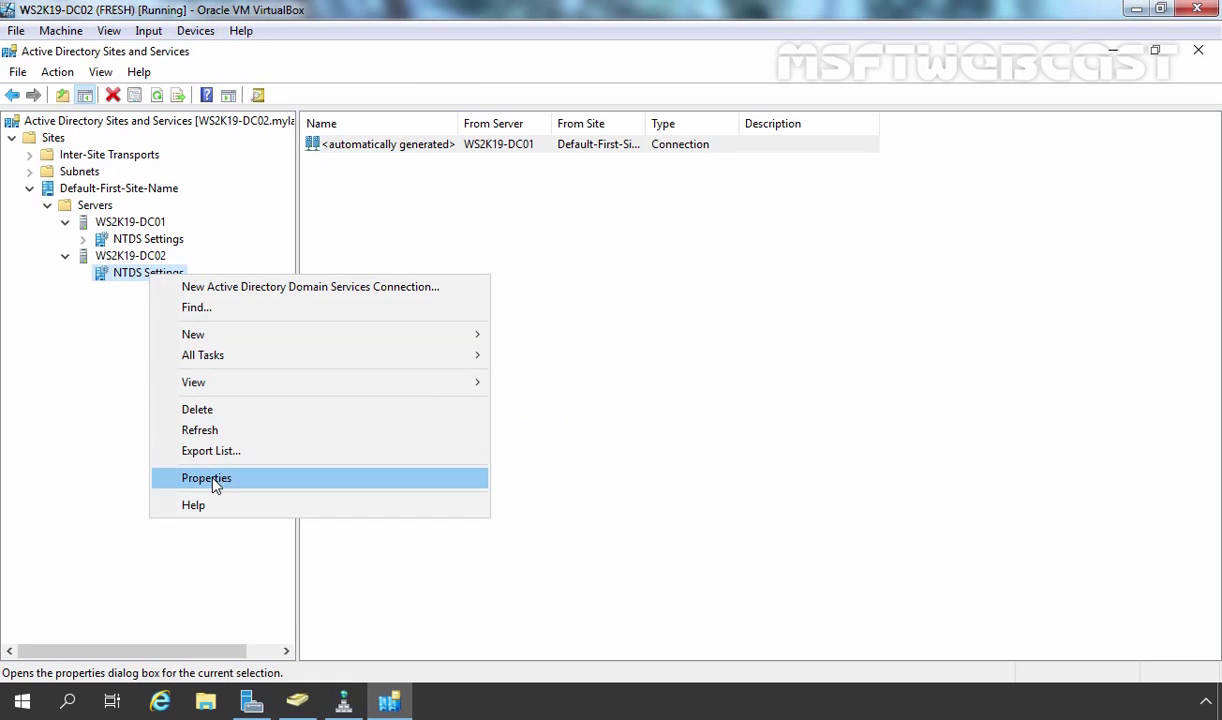
{"action": "left_click", "coordinate": [202, 455]}
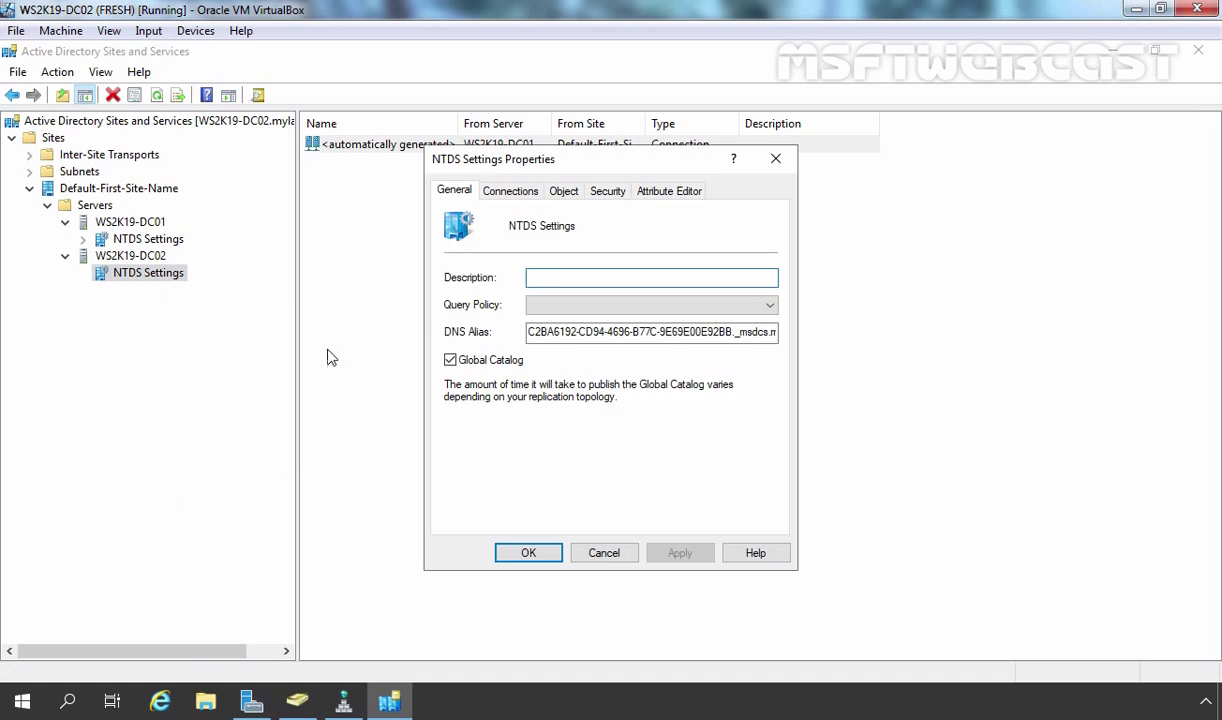
{"action": "left_click", "coordinate": [515, 194]}
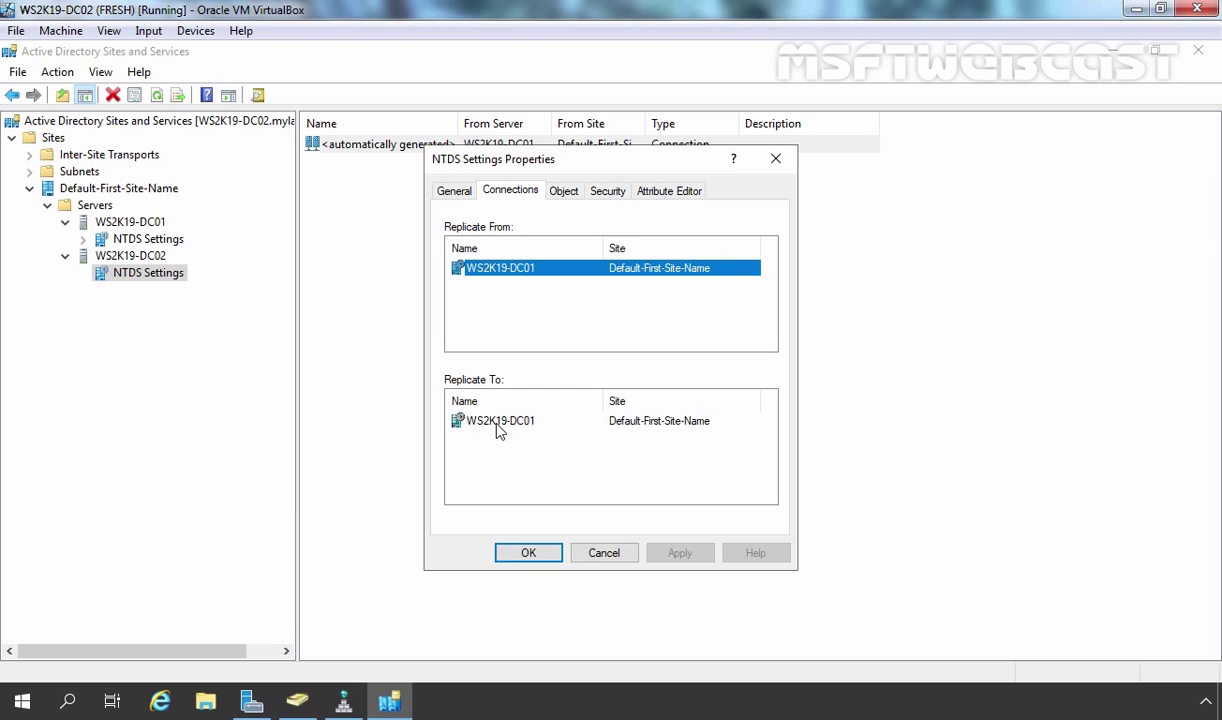
{"action": "left_click", "coordinate": [529, 553]}
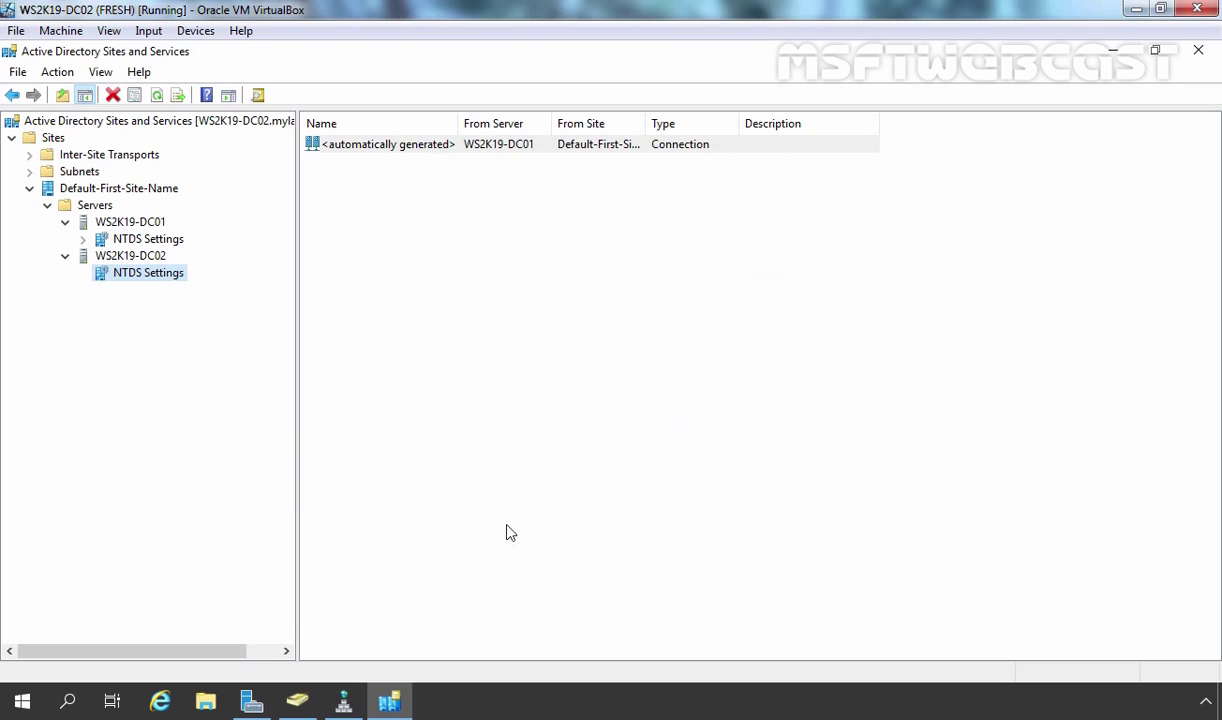
{"action": "left_click", "coordinate": [141, 241]}
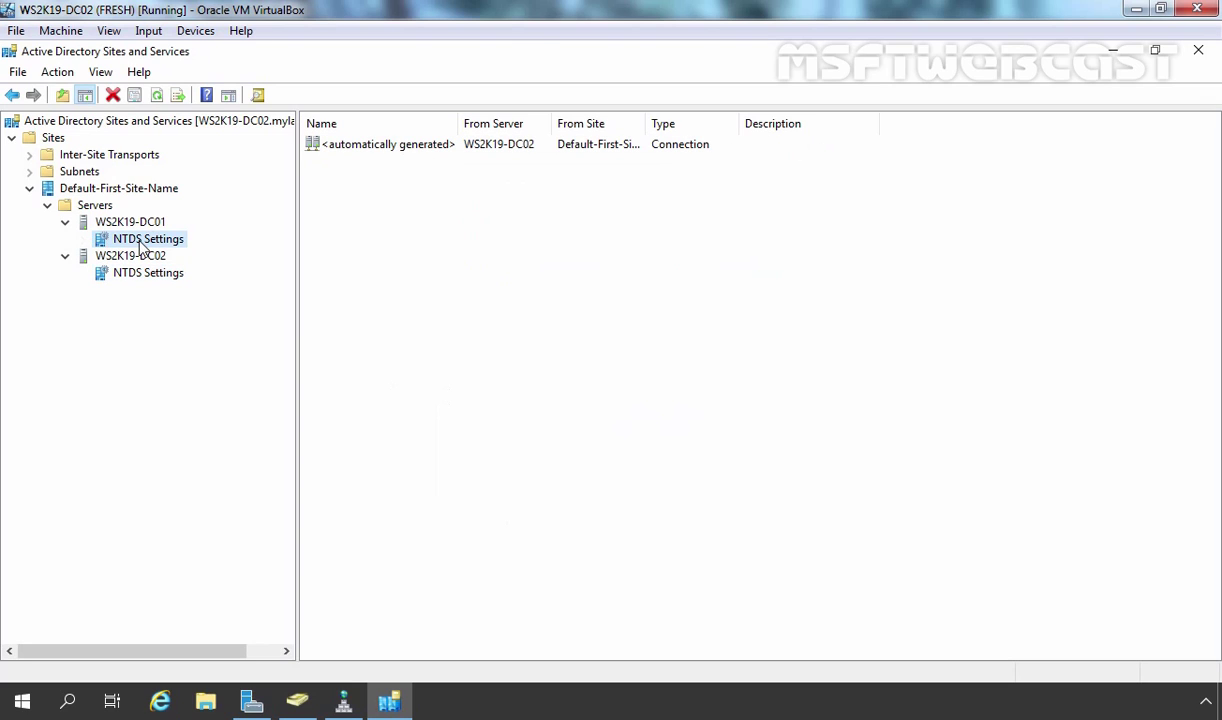
Run Check Replication Topology on WS2K19-DC01's NTDS Settings and refresh its connection list
{"action": "right_click", "coordinate": [141, 244]}
{"action": "mouse_move", "coordinate": [228, 369]}
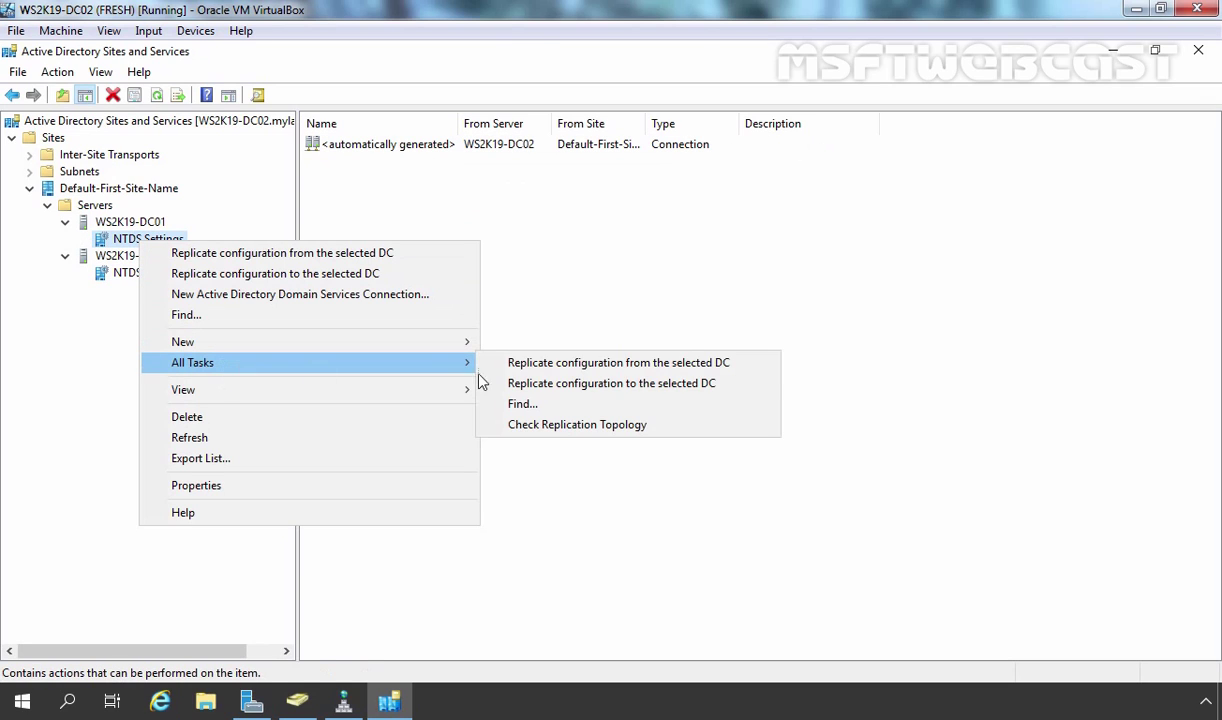
{"action": "left_click", "coordinate": [582, 428]}
{"action": "left_click", "coordinate": [750, 460]}
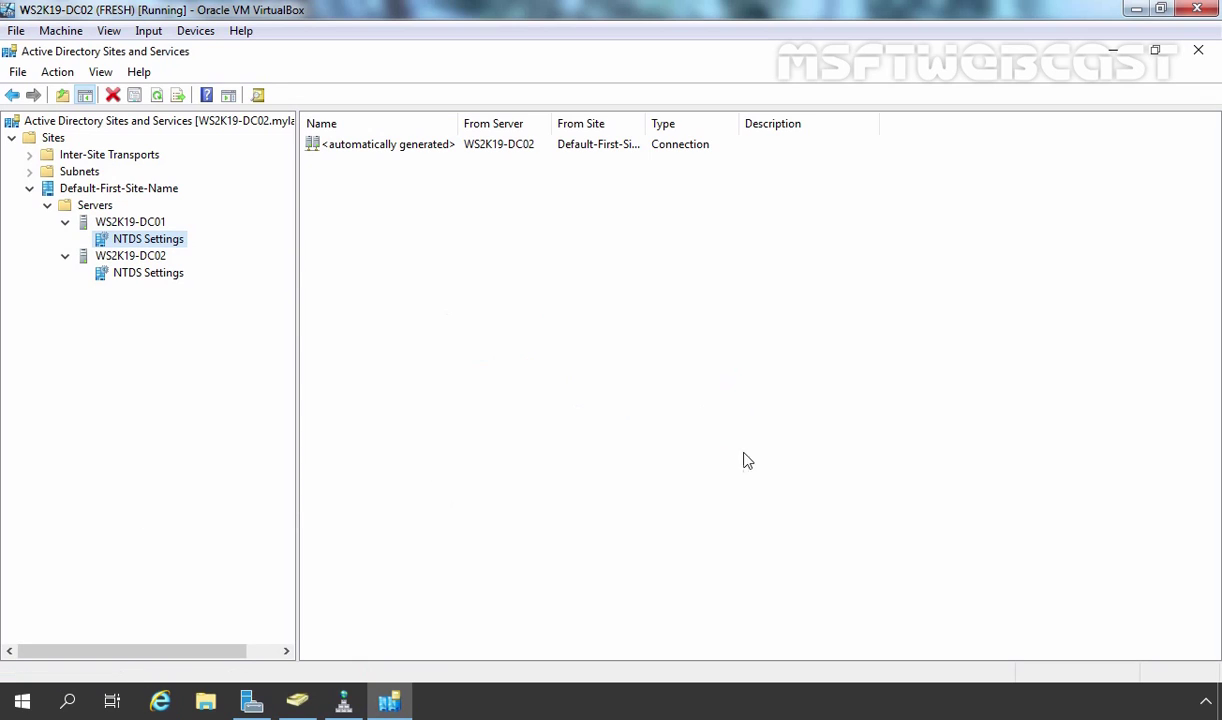
{"action": "right_click", "coordinate": [450, 230]}
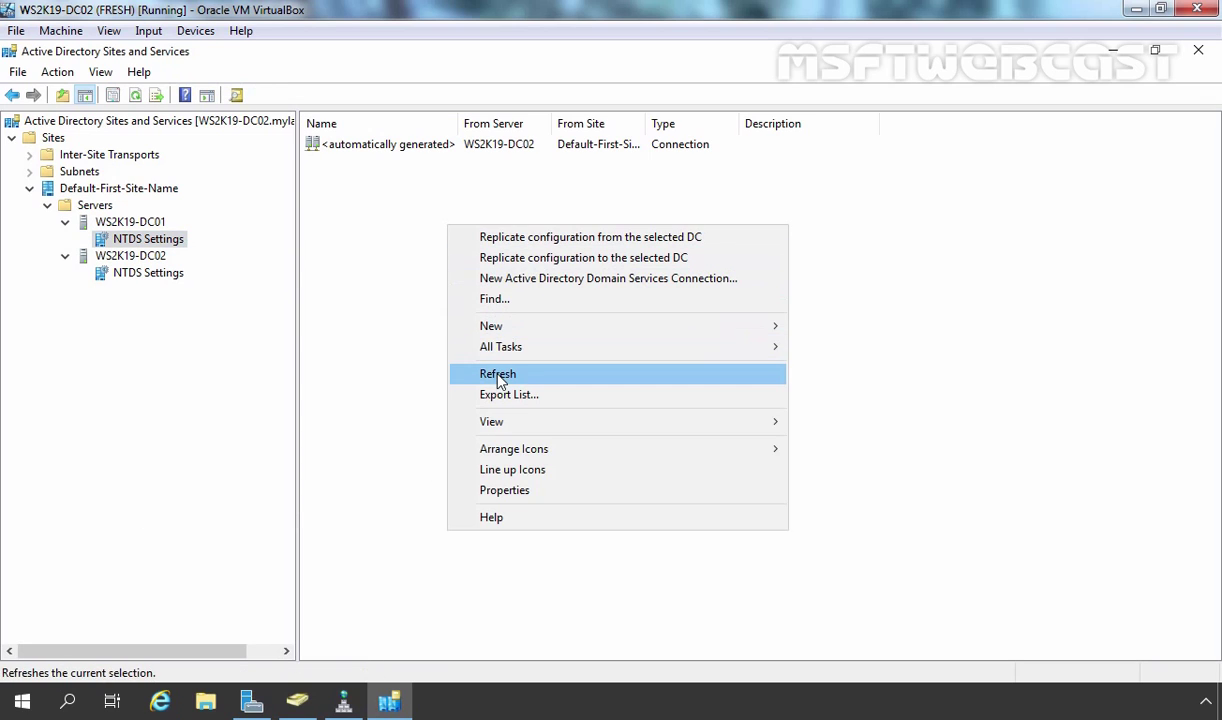
{"action": "left_click", "coordinate": [500, 374]}
Replicate DC01's connection from WS2K19-DC02 now and confirm the success message
{"action": "left_click", "coordinate": [381, 148]}
{"action": "right_click", "coordinate": [382, 150]}
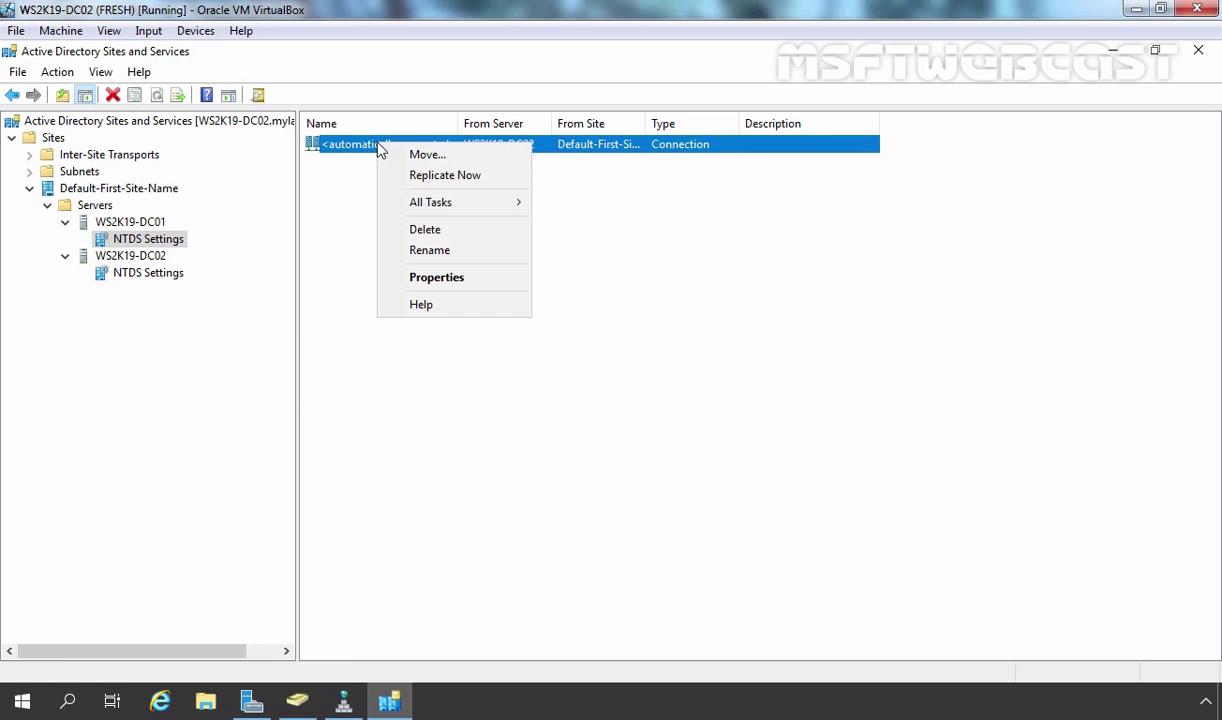
{"action": "left_click", "coordinate": [405, 178]}
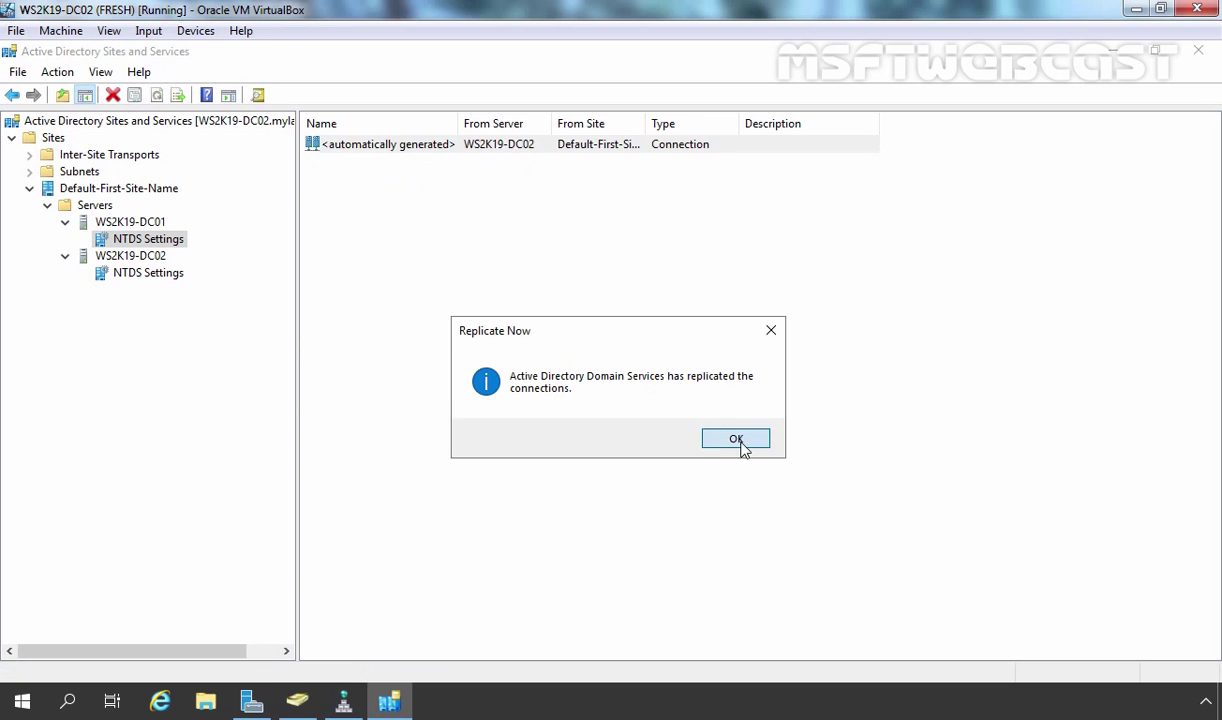
{"action": "left_click", "coordinate": [733, 434]}
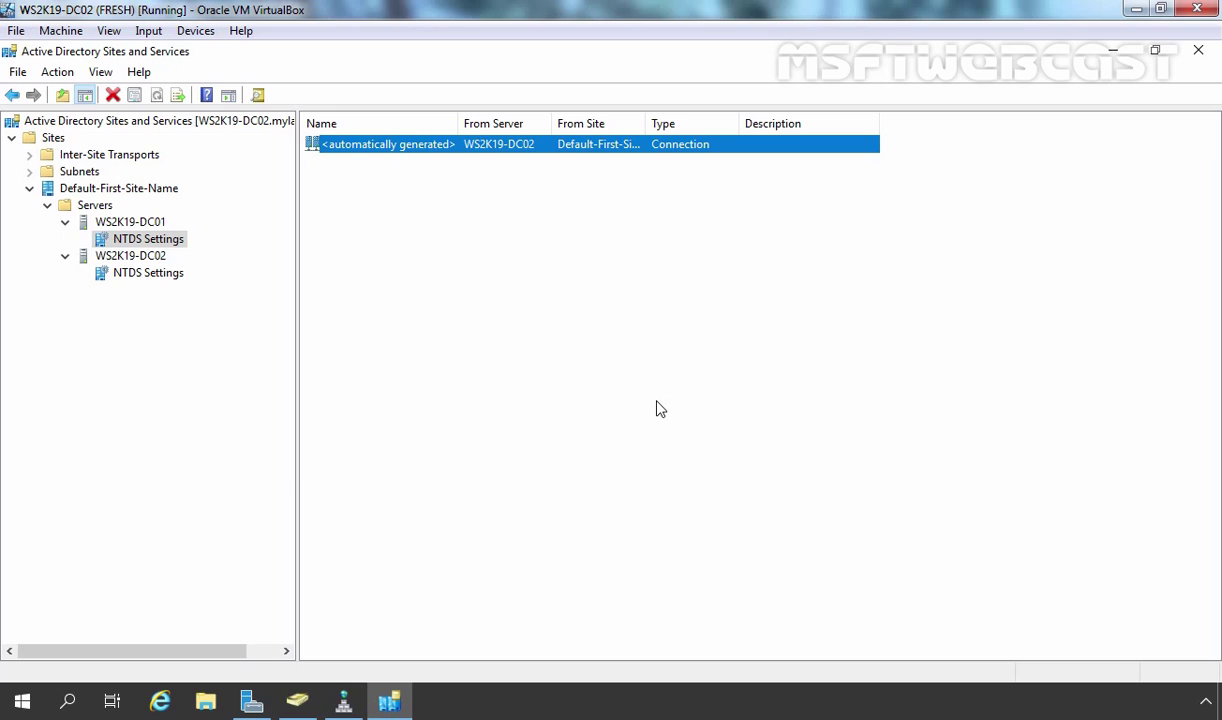
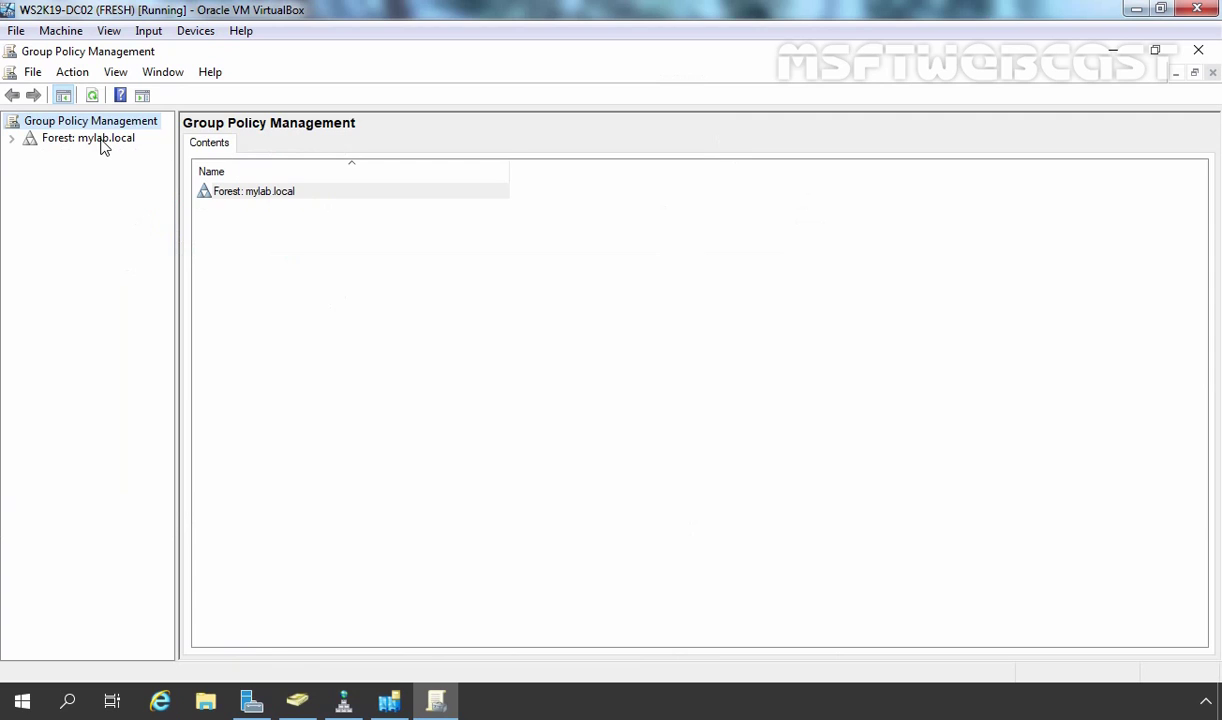
On DC02, create a GPO named 'Test GPO1' under mylab.local's Group Policy Objects
{"action": "double_click", "coordinate": [101, 144]}
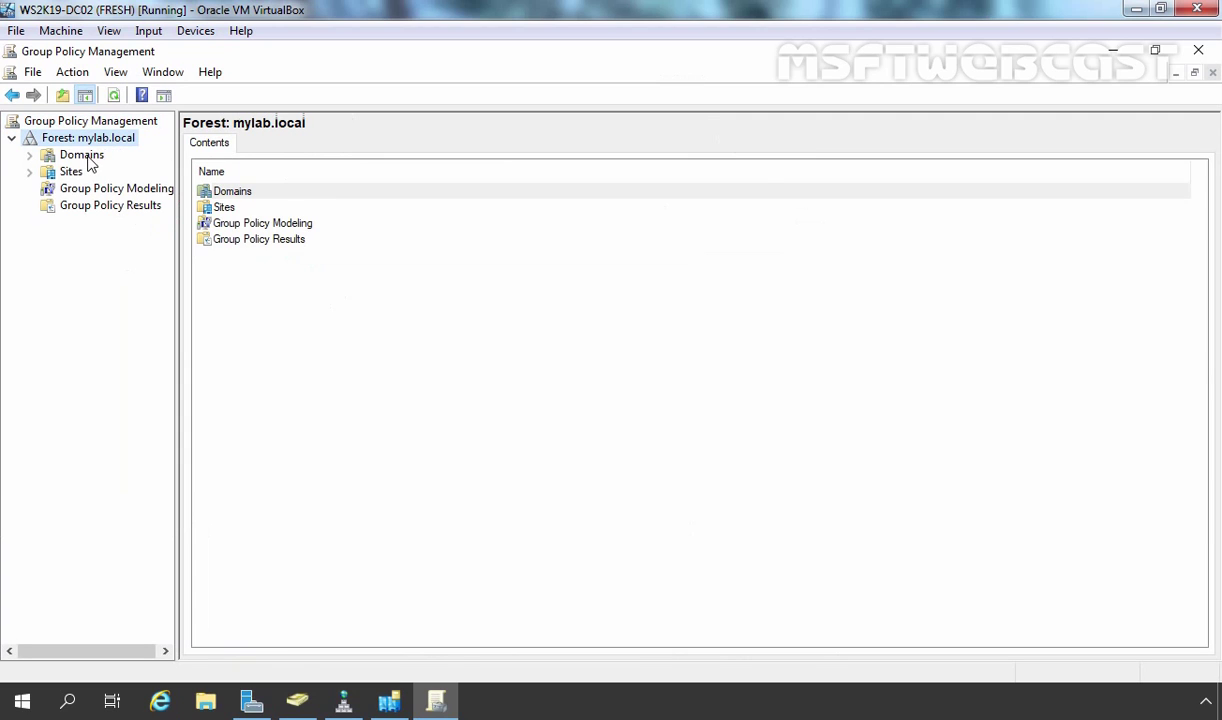
{"action": "double_click", "coordinate": [88, 156]}
{"action": "double_click", "coordinate": [100, 172]}
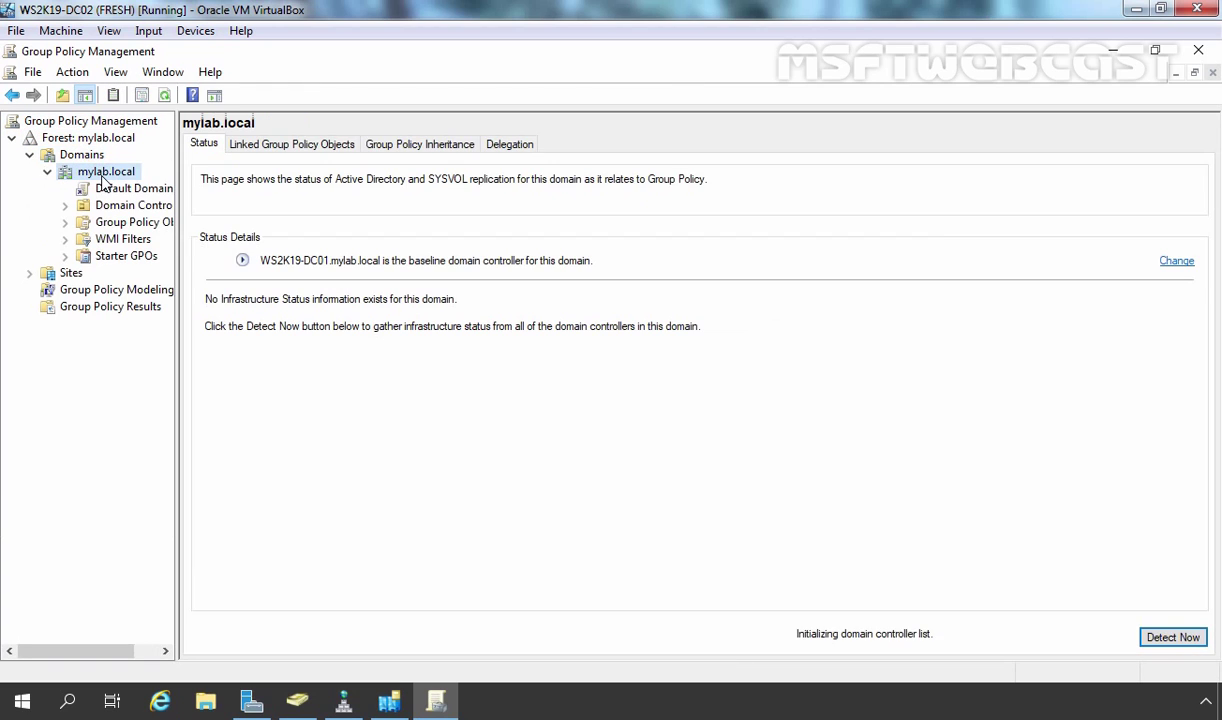
{"action": "double_click", "coordinate": [135, 222]}
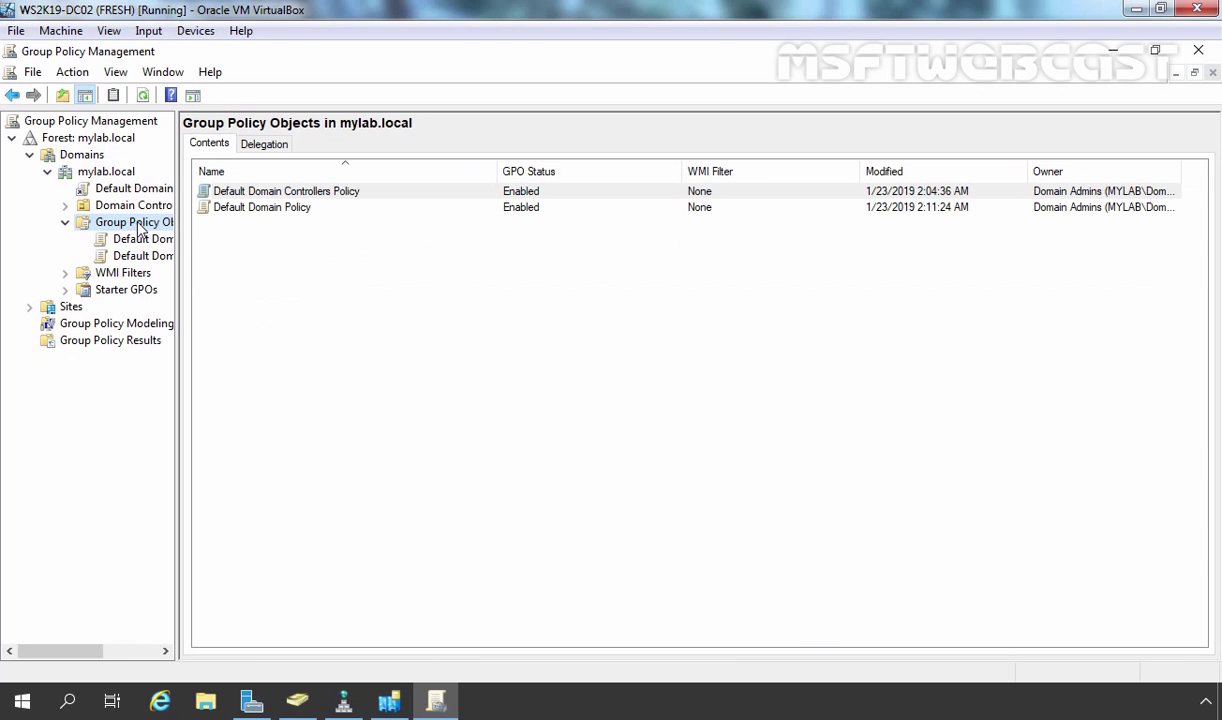
{"action": "right_click", "coordinate": [140, 226]}
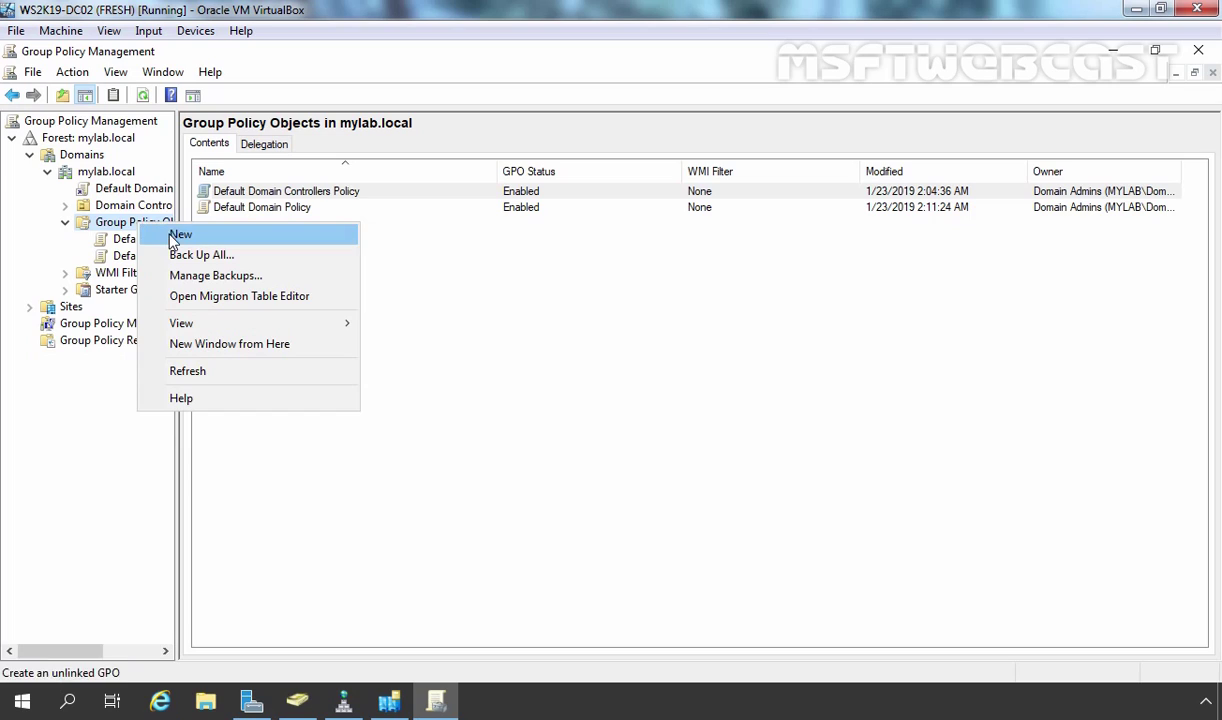
{"action": "left_click", "coordinate": [171, 236]}
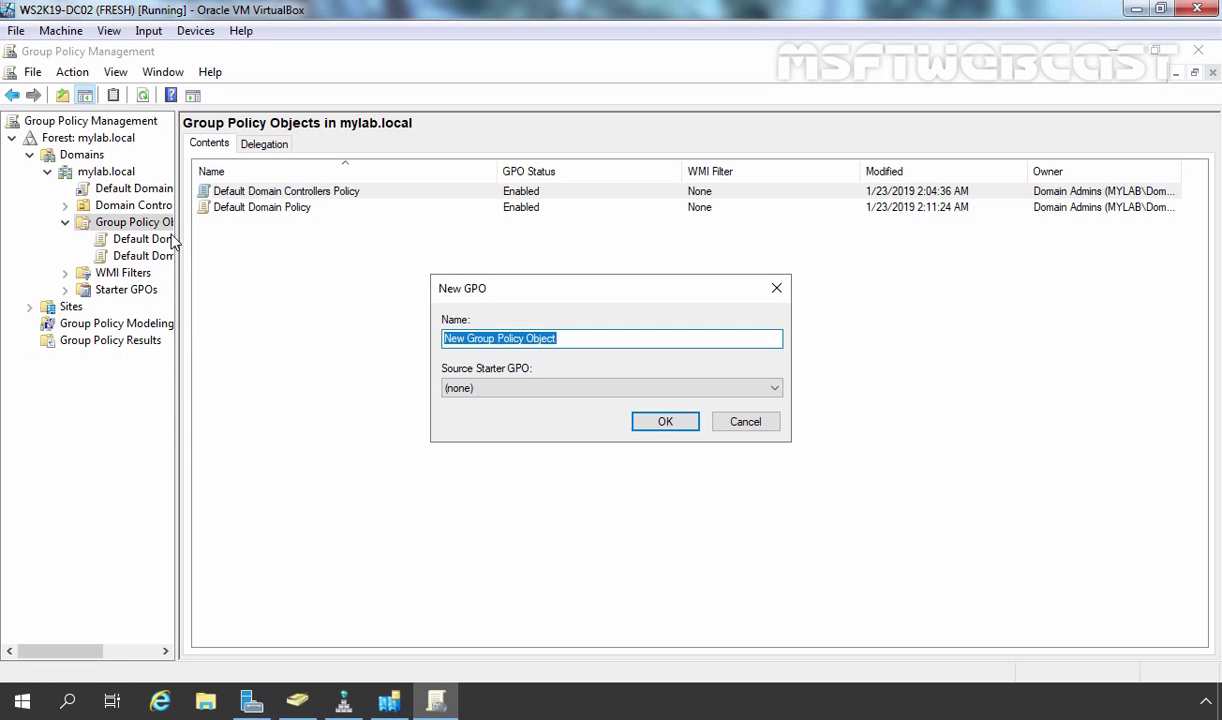
{"action": "type", "text": "Test"}
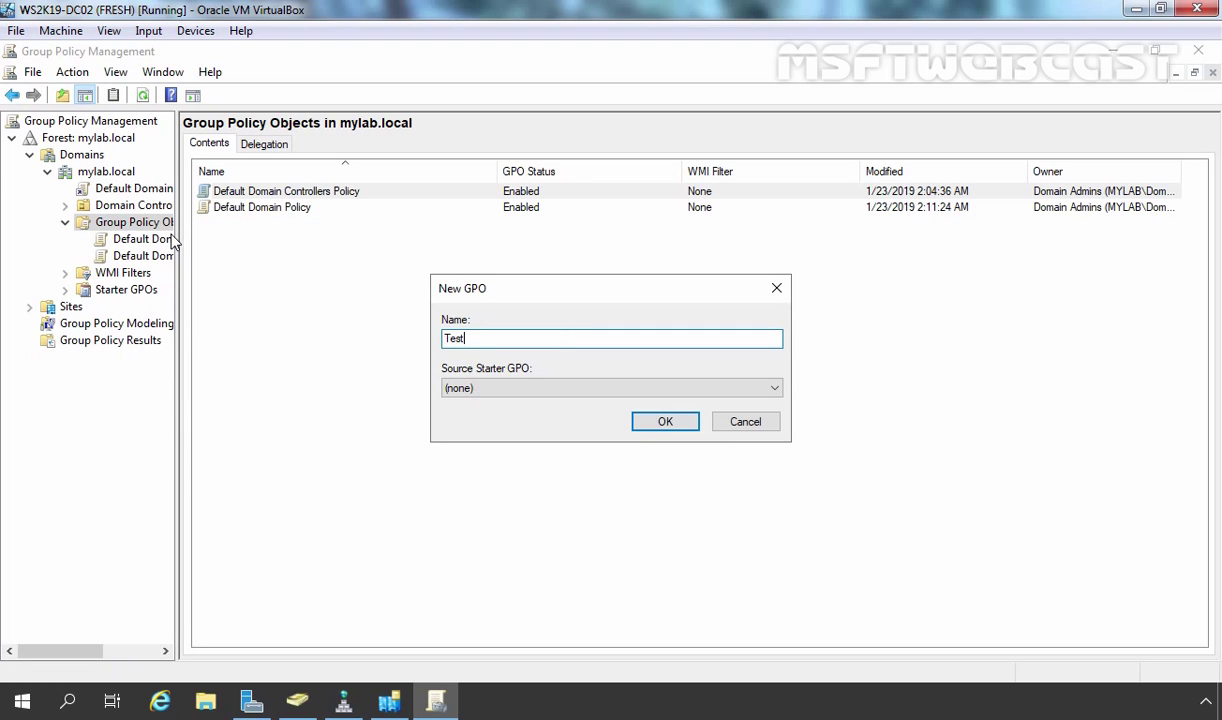
{"action": "type", "text": " GPO1"}
{"action": "left_click", "coordinate": [662, 422]}
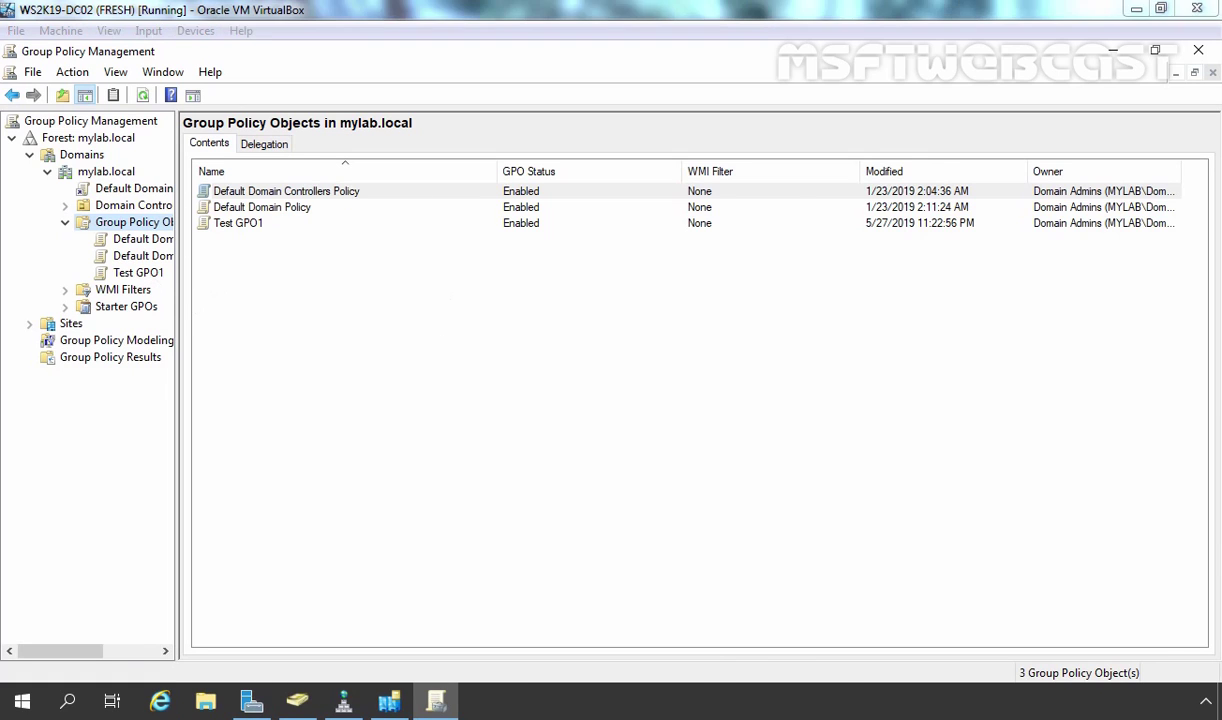
On WS2K19-DC01, open Group Policy Management and browse to mylab.local's Group Policy Objects
{"action": "key", "text": "alt+Tab"}
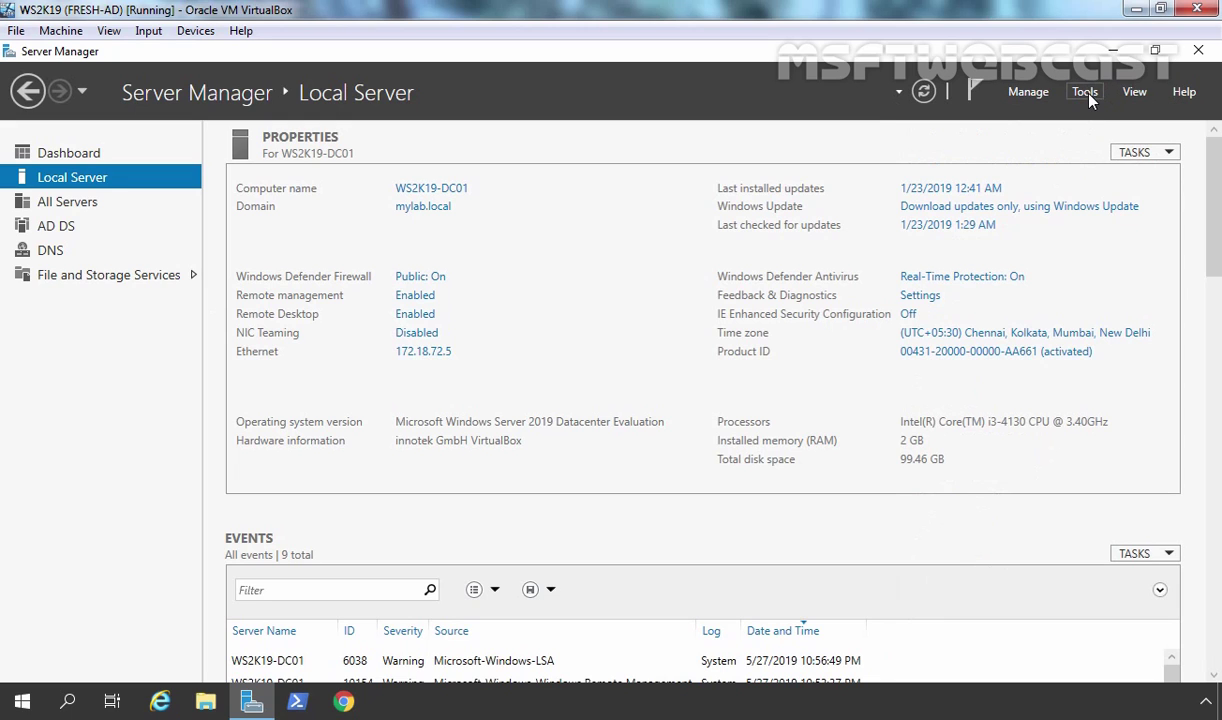
{"action": "left_click", "coordinate": [1088, 94]}
{"action": "left_click", "coordinate": [988, 370]}
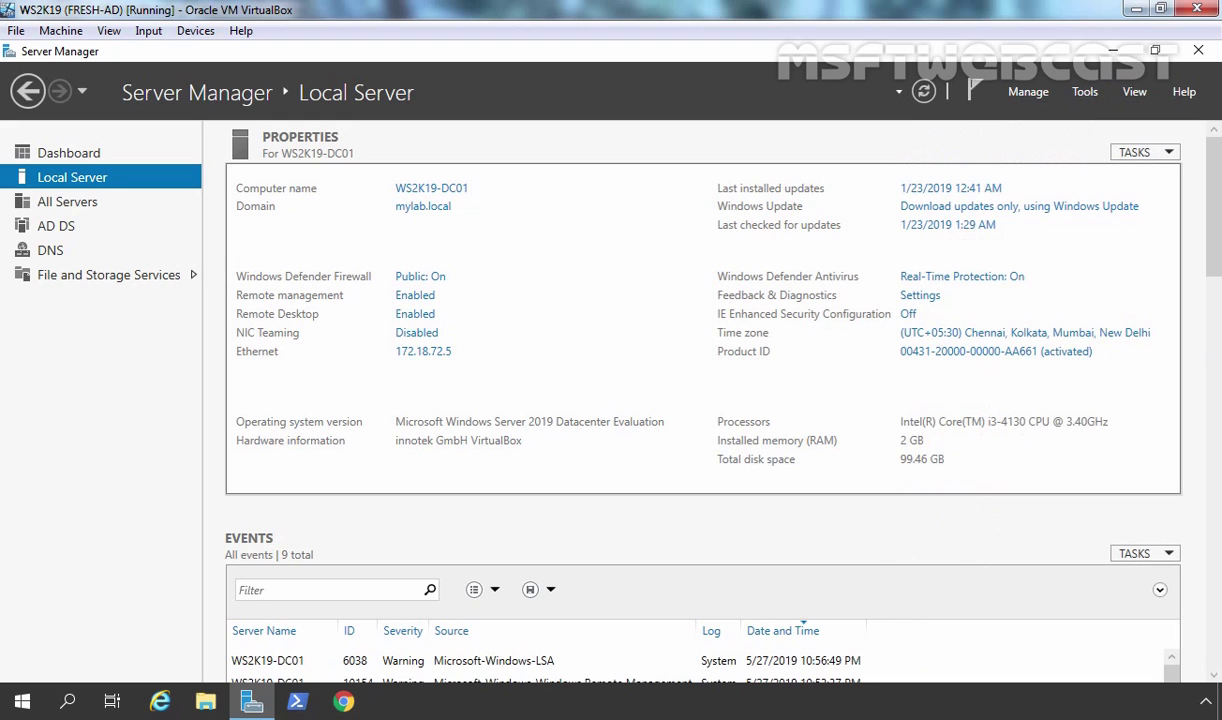
{"action": "double_click", "coordinate": [221, 266]}
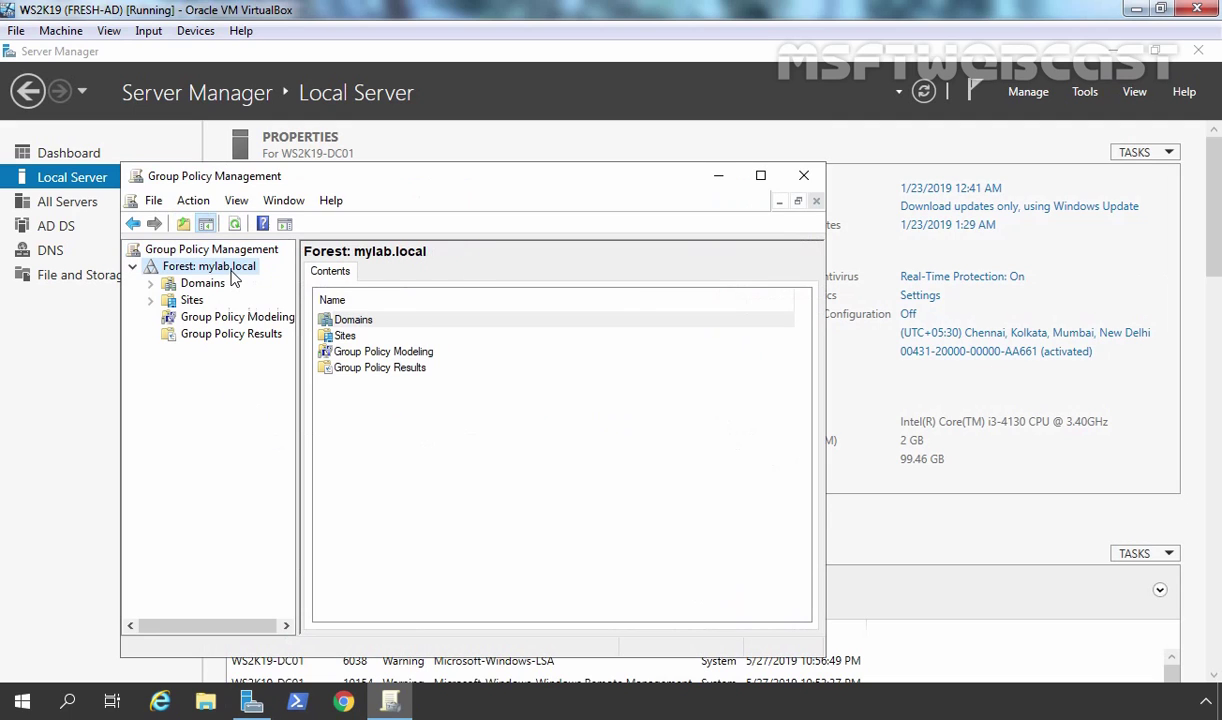
{"action": "double_click", "coordinate": [202, 287]}
{"action": "double_click", "coordinate": [215, 301]}
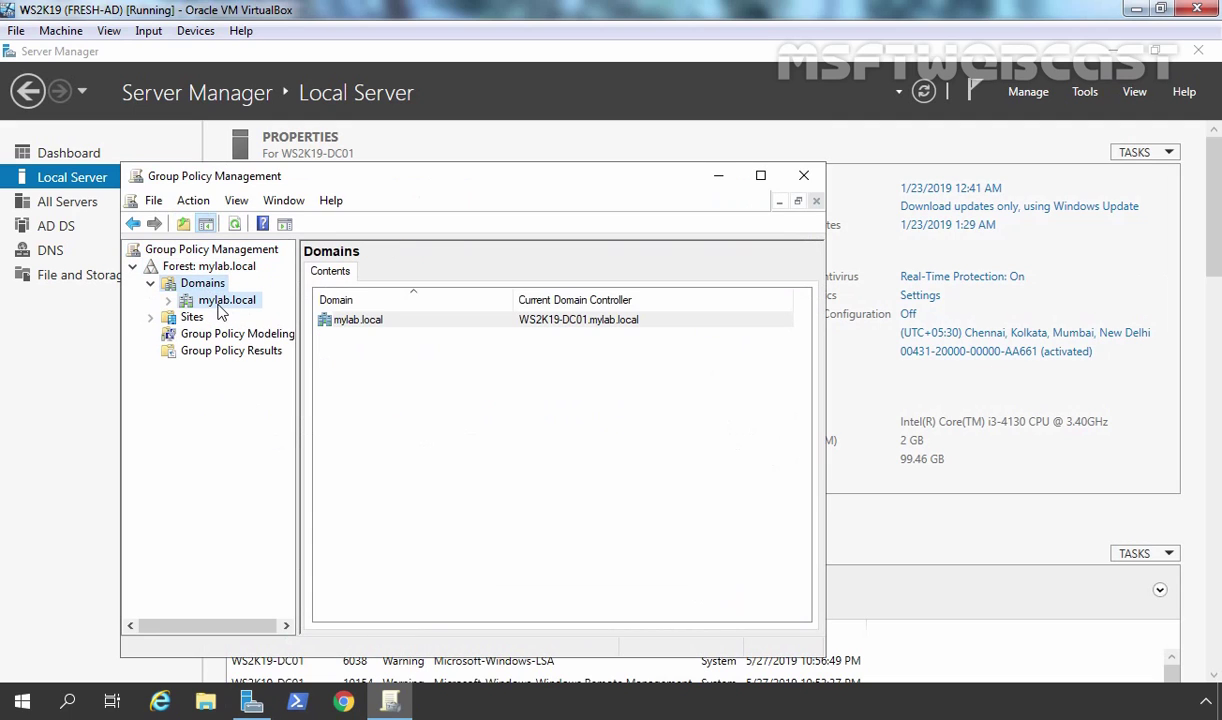
{"action": "double_click", "coordinate": [244, 352]}
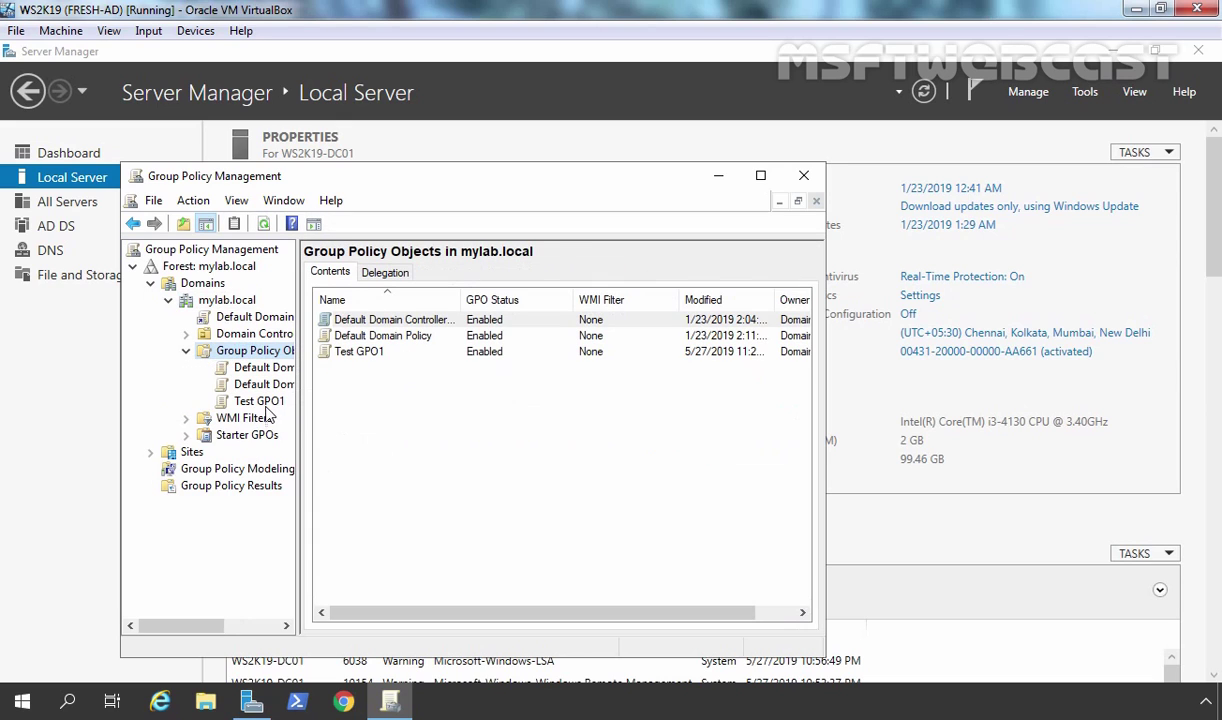
Create a new GPO named 'Test GPO2' under Group Policy Objects
{"action": "right_click", "coordinate": [266, 352]}
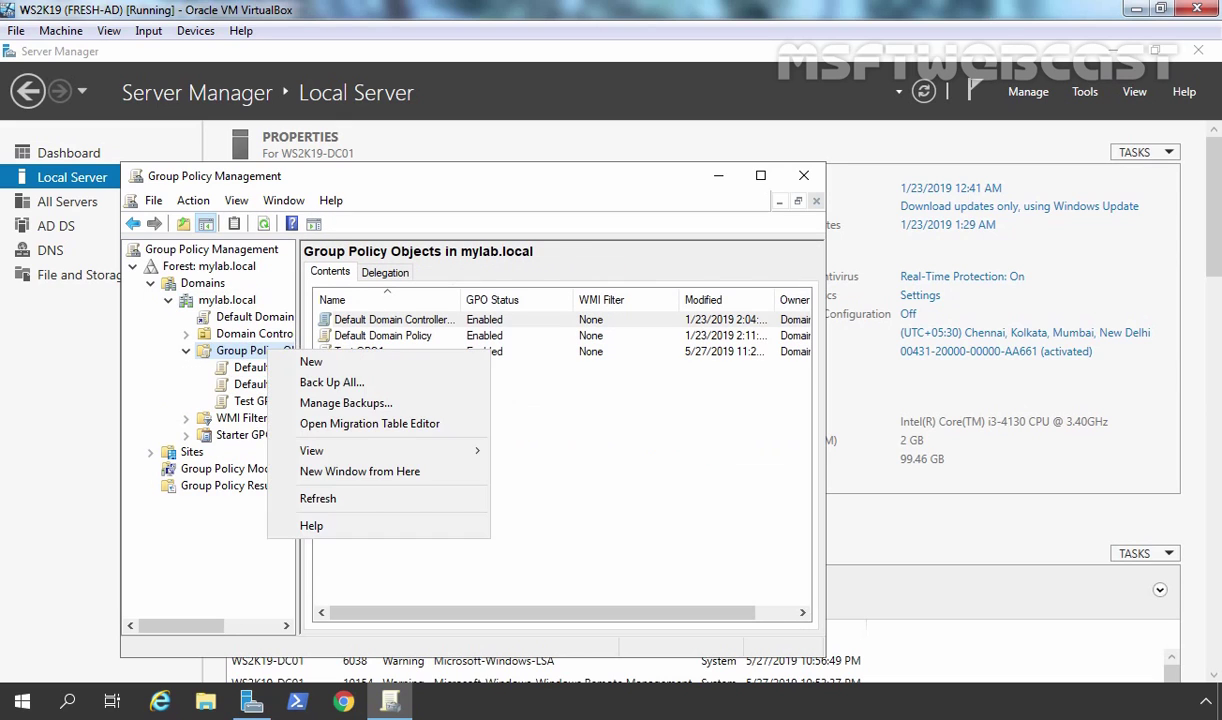
{"action": "left_click", "coordinate": [308, 357]}
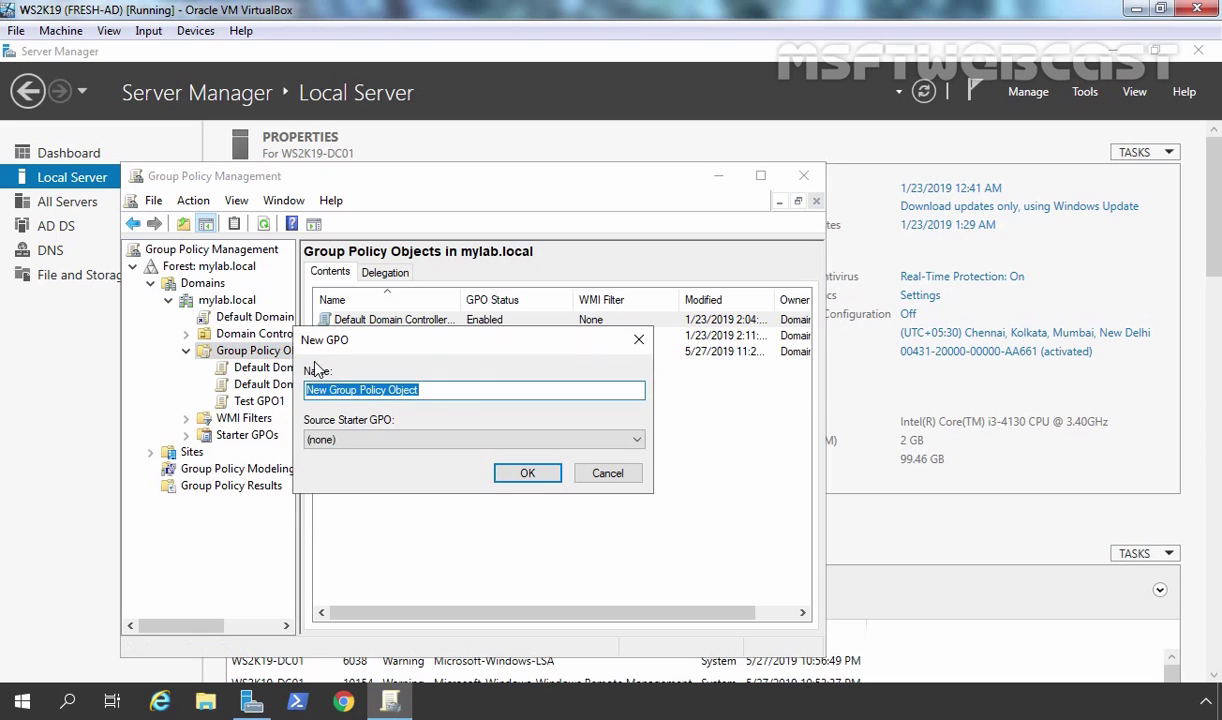
{"action": "type", "text": "Test GPO2"}
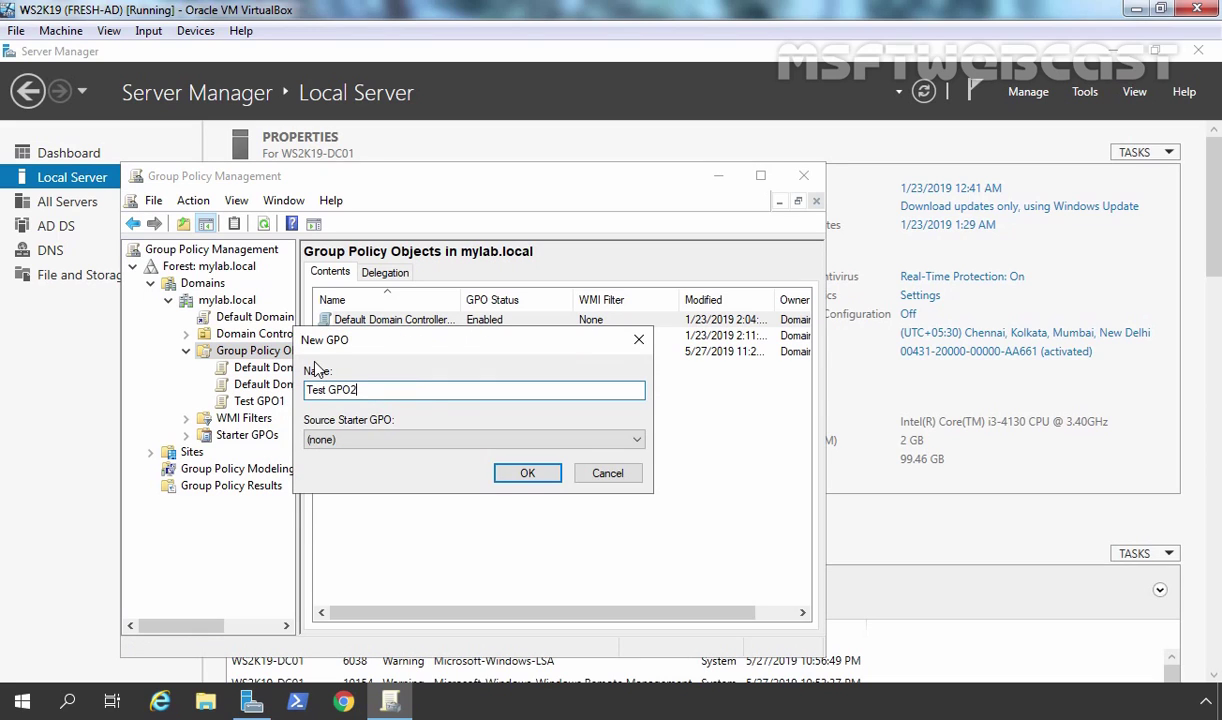
{"action": "left_click", "coordinate": [522, 476]}
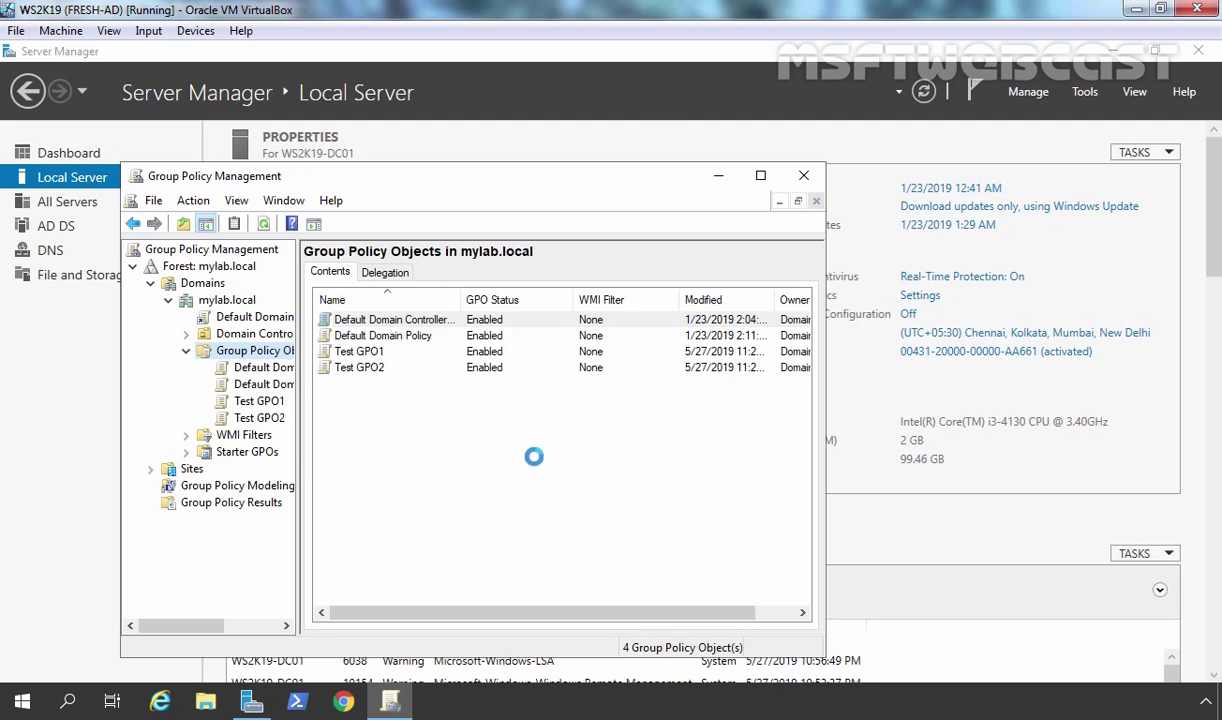
Refresh DC02's GPO list to show Test GPO2, then close it and open Active Directory Users and Computers
{"action": "key", "text": "alt+Tab"}
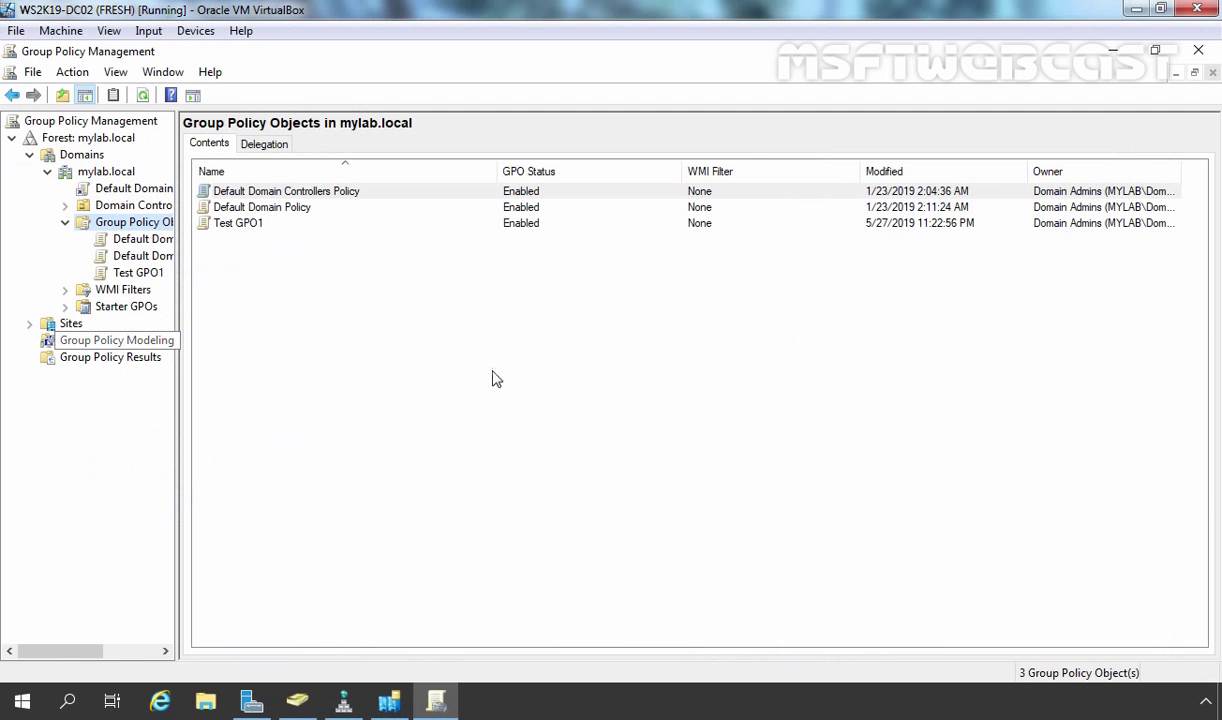
{"action": "left_click", "coordinate": [142, 95]}
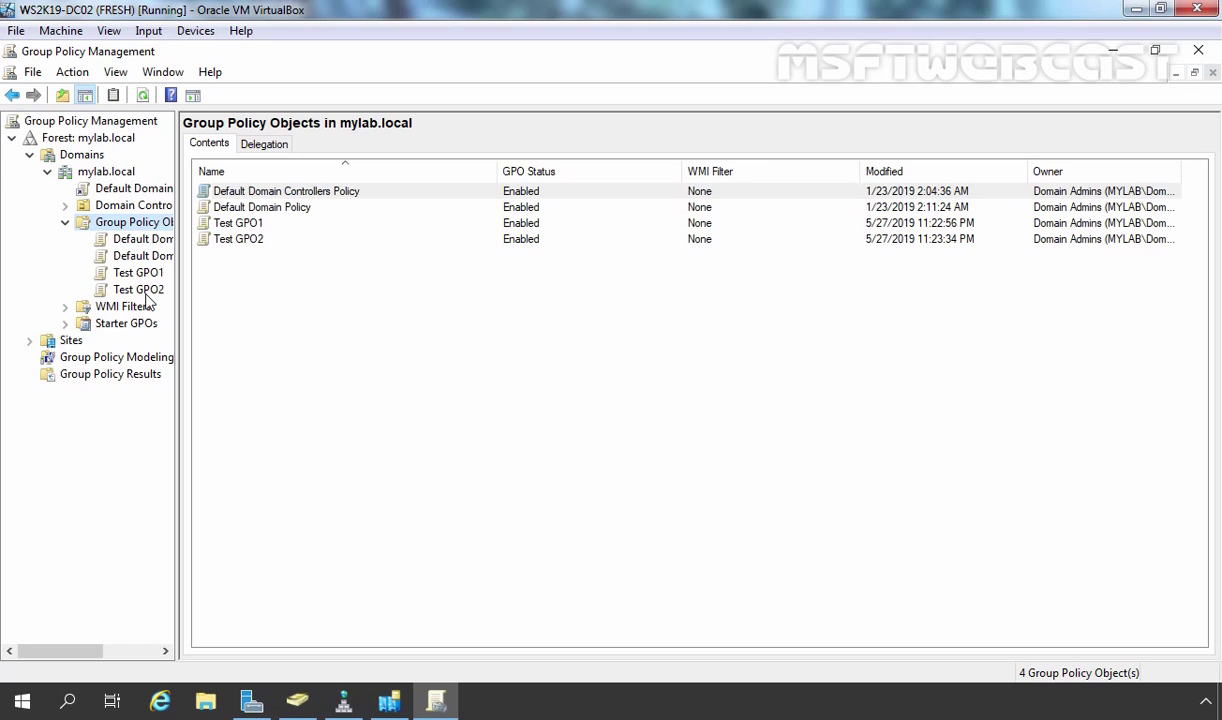
{"action": "left_click", "coordinate": [1199, 57]}
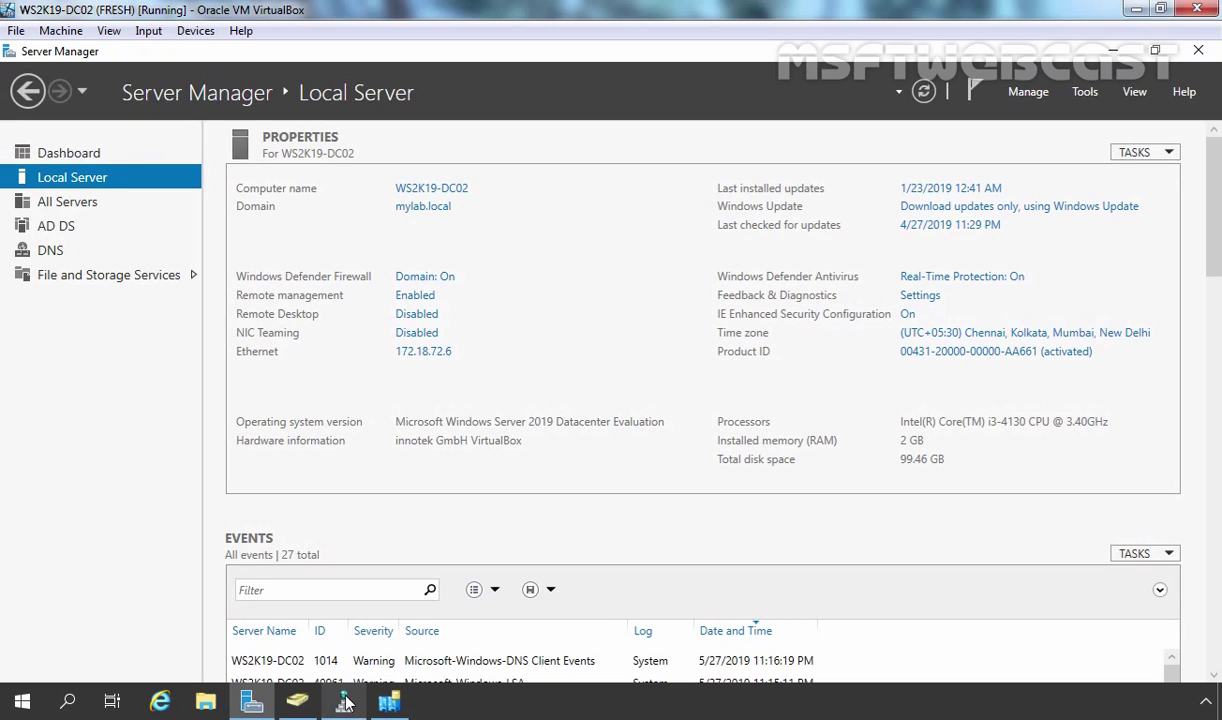
{"action": "left_click", "coordinate": [297, 702]}
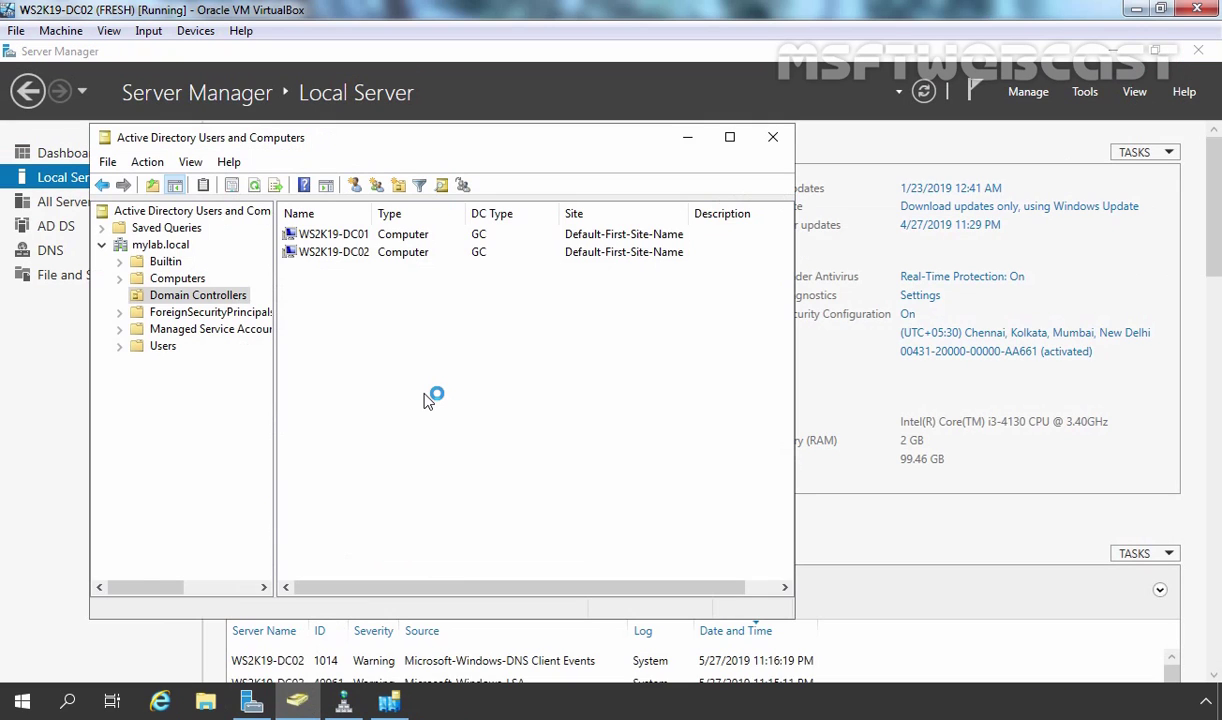